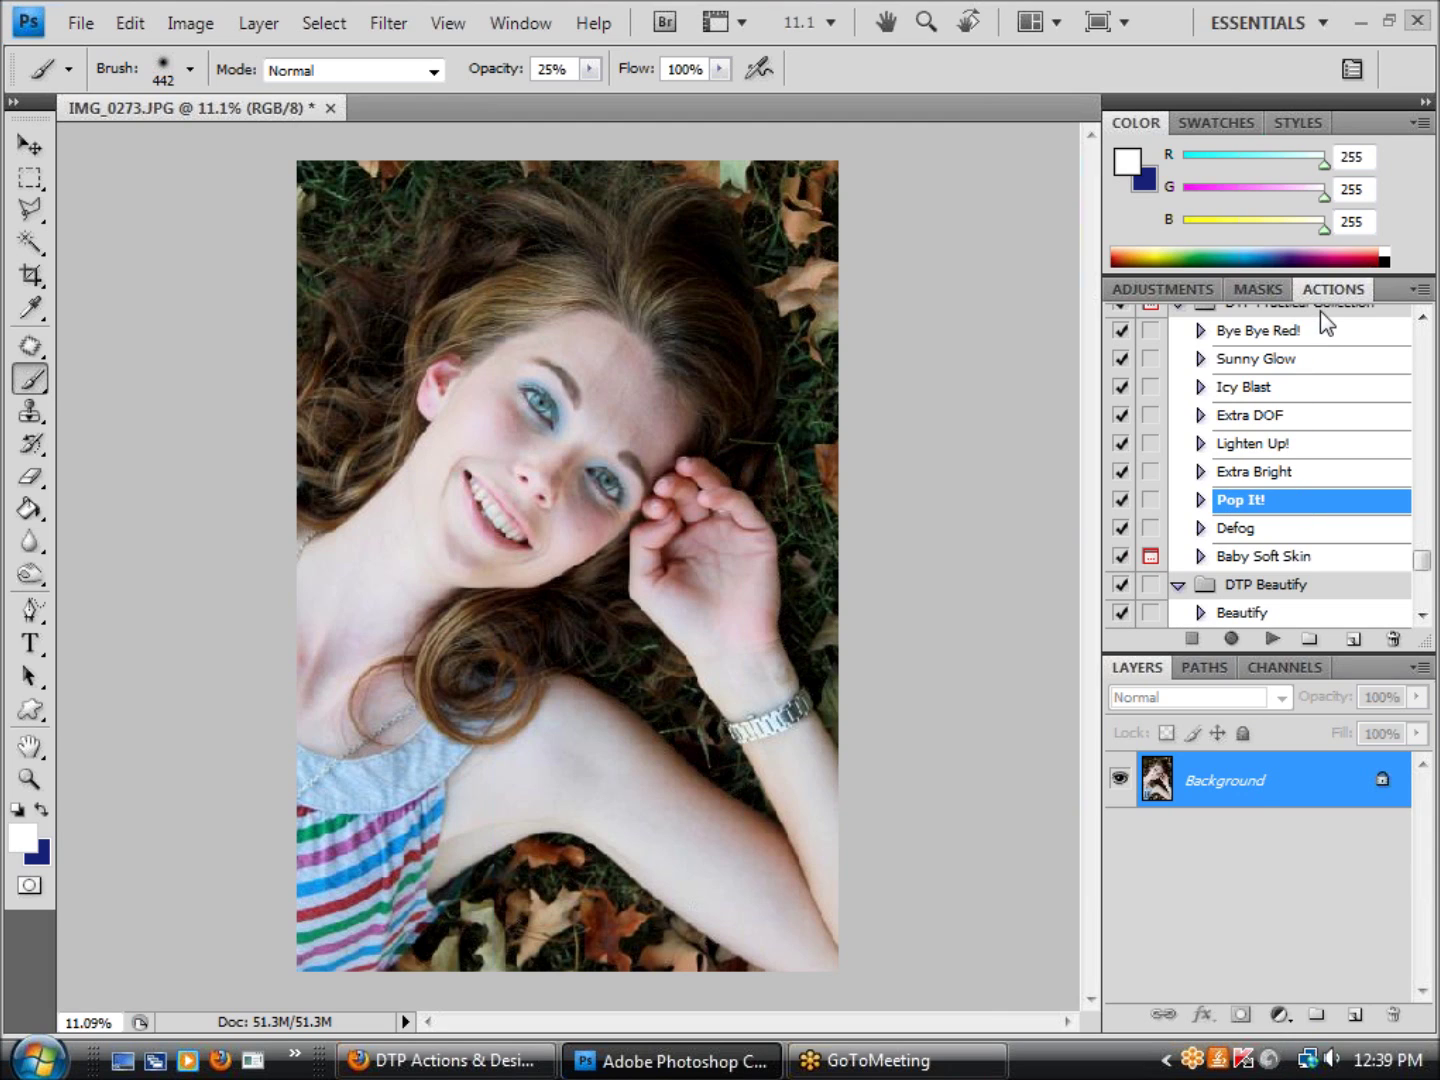
# Run the Beautify action from the DTP Beautify set and expand the resulting Beautify layer group
pyautogui.click(1250, 614)
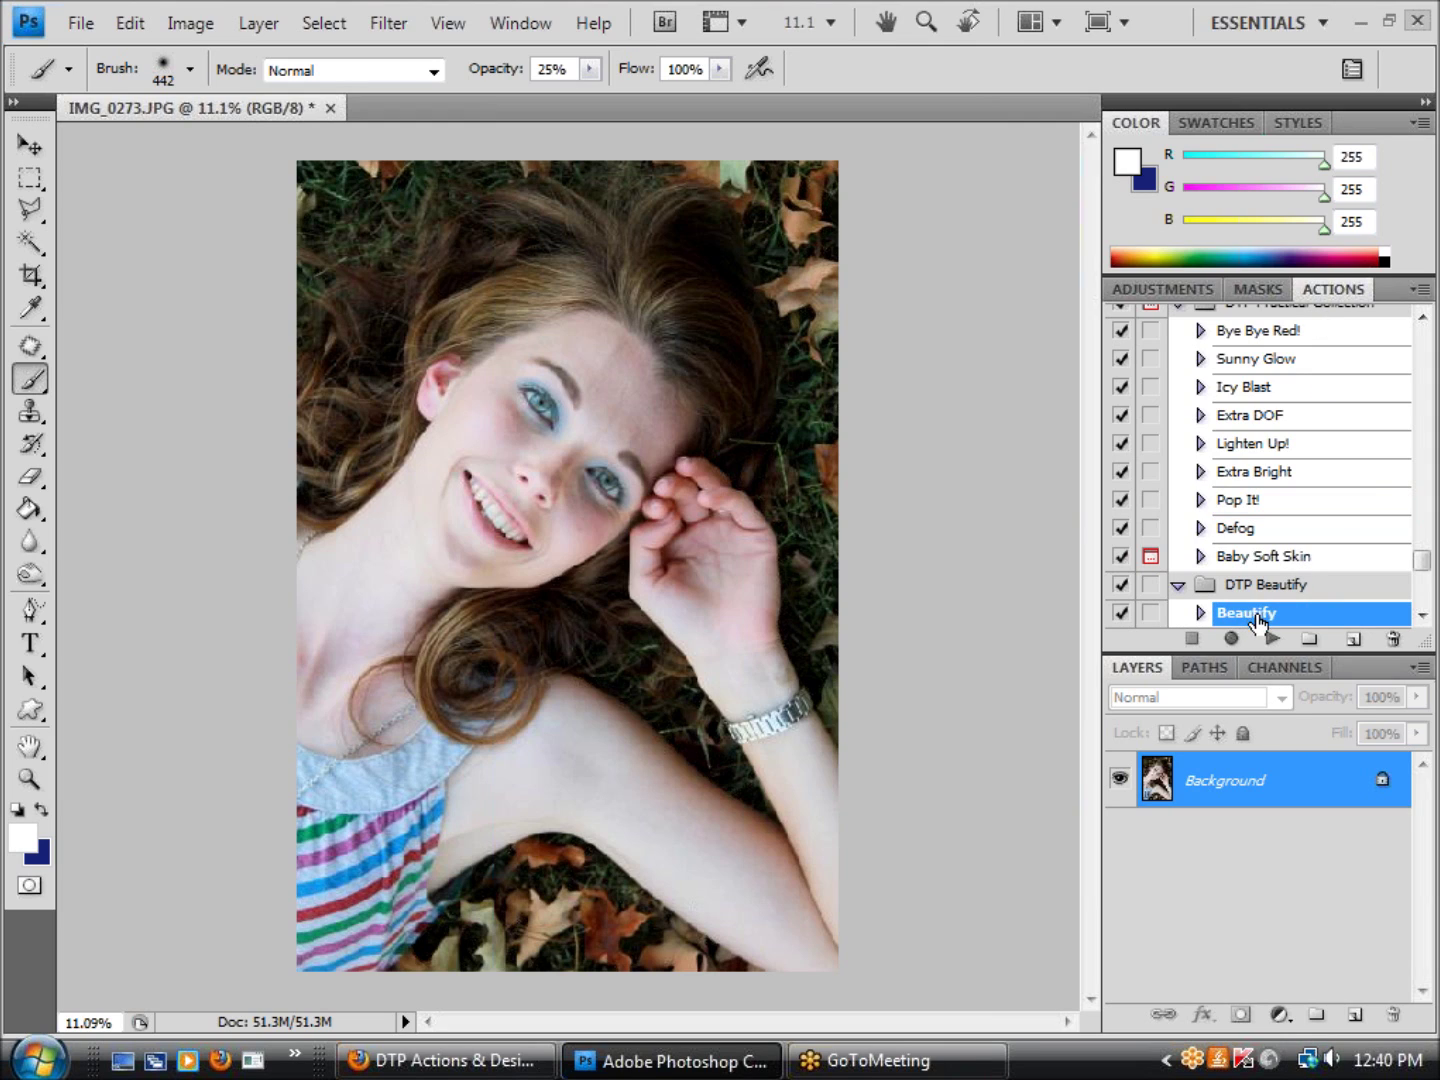
pyautogui.click(1274, 640)
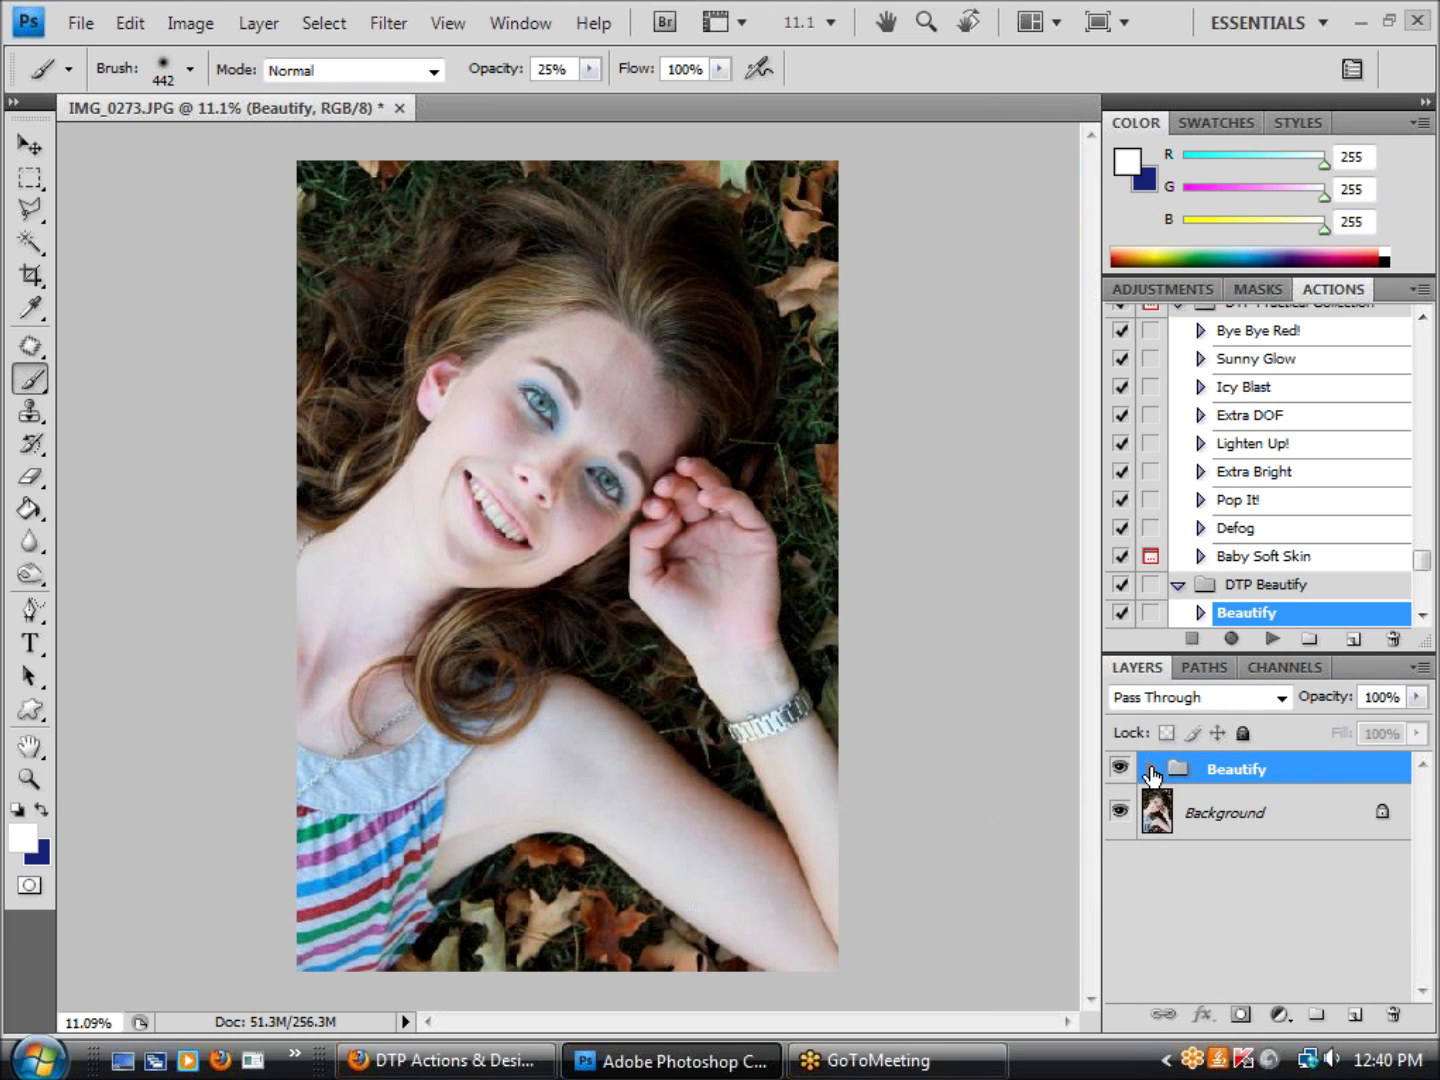
pyautogui.click(1151, 770)
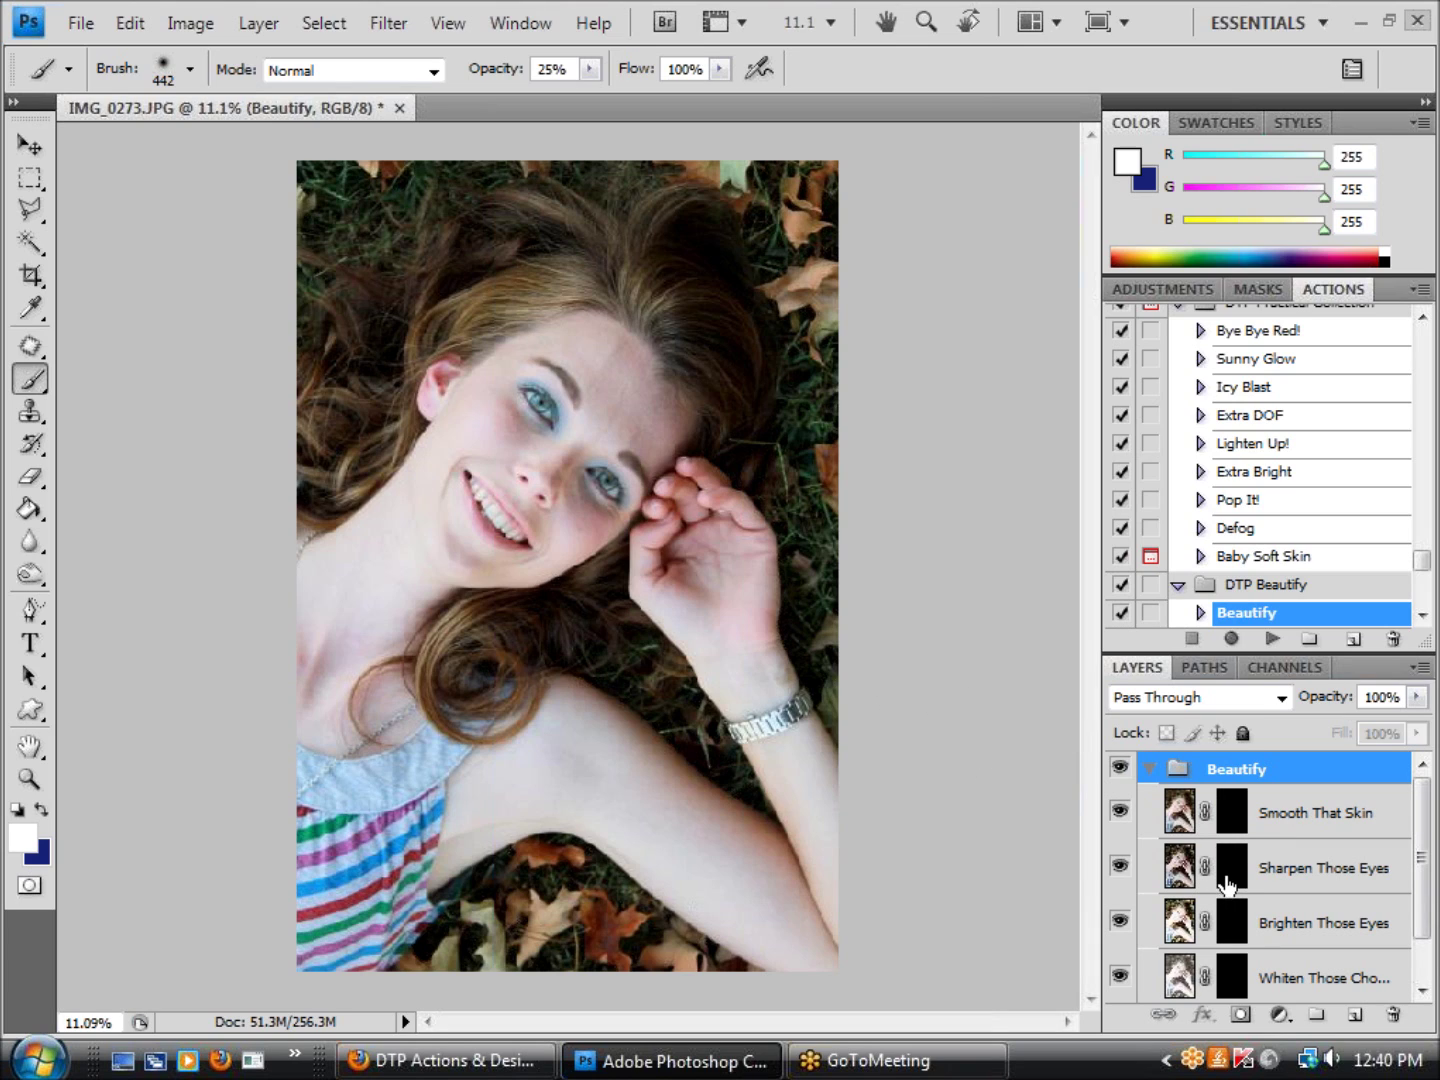
# Target the Sharpen Those Eyes layer mask and set the brush to 50% opacity with an 81 px diameter
pyautogui.click(1226, 870)
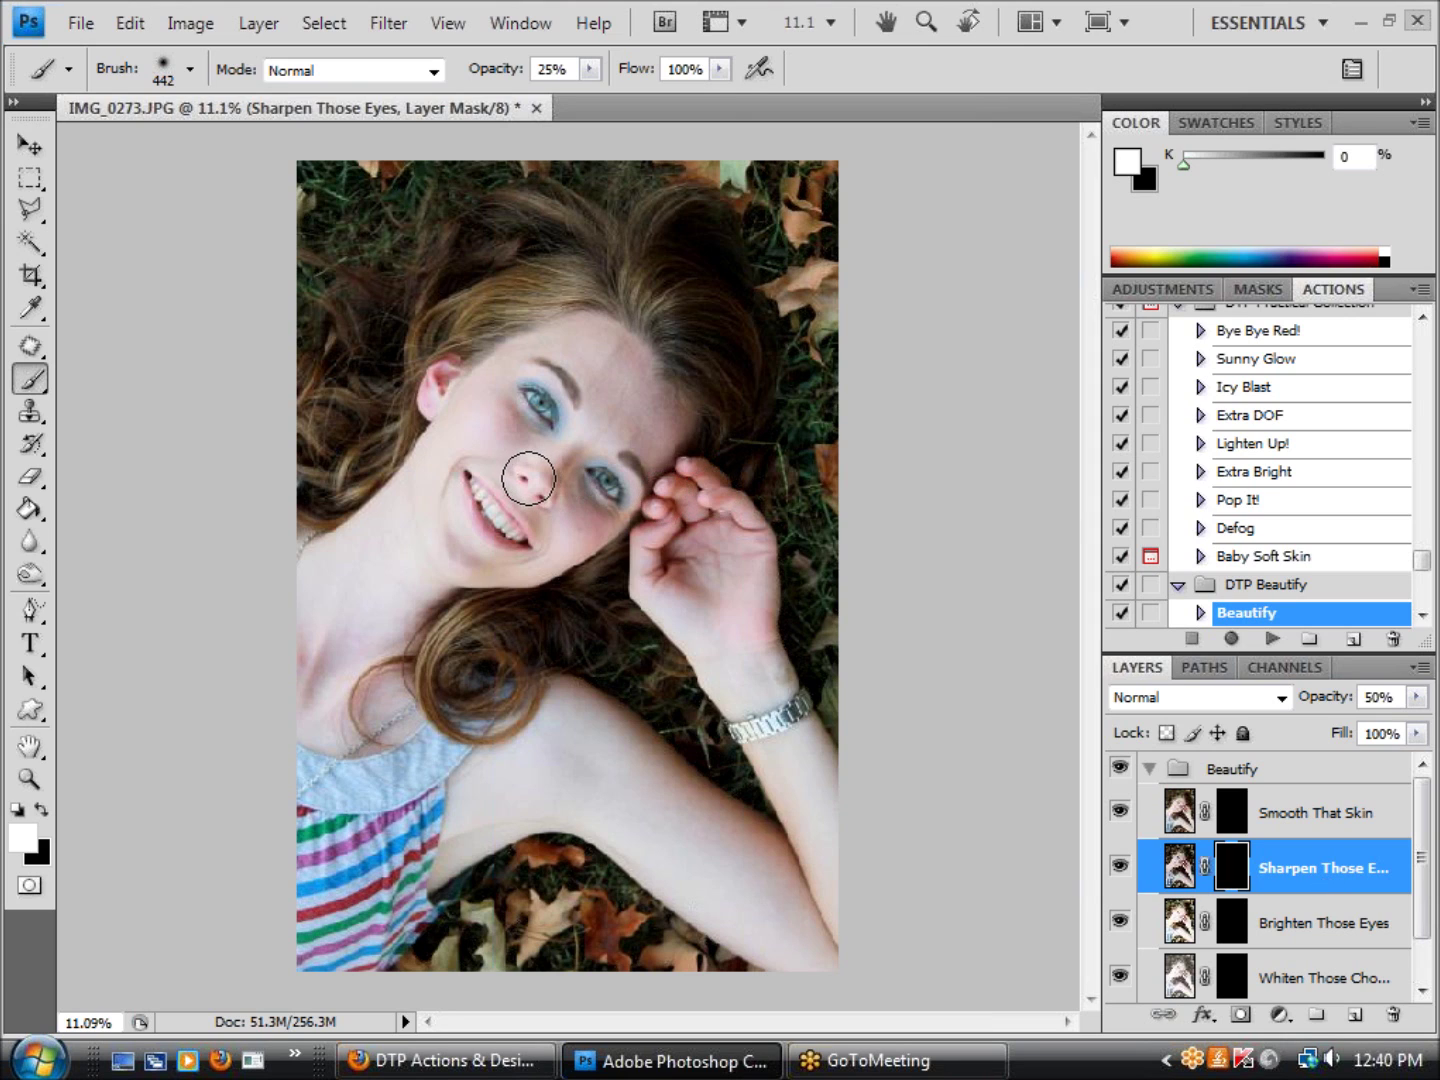
pyautogui.scroll(1, 552, 410)
pyautogui.scroll(2, 552, 410)
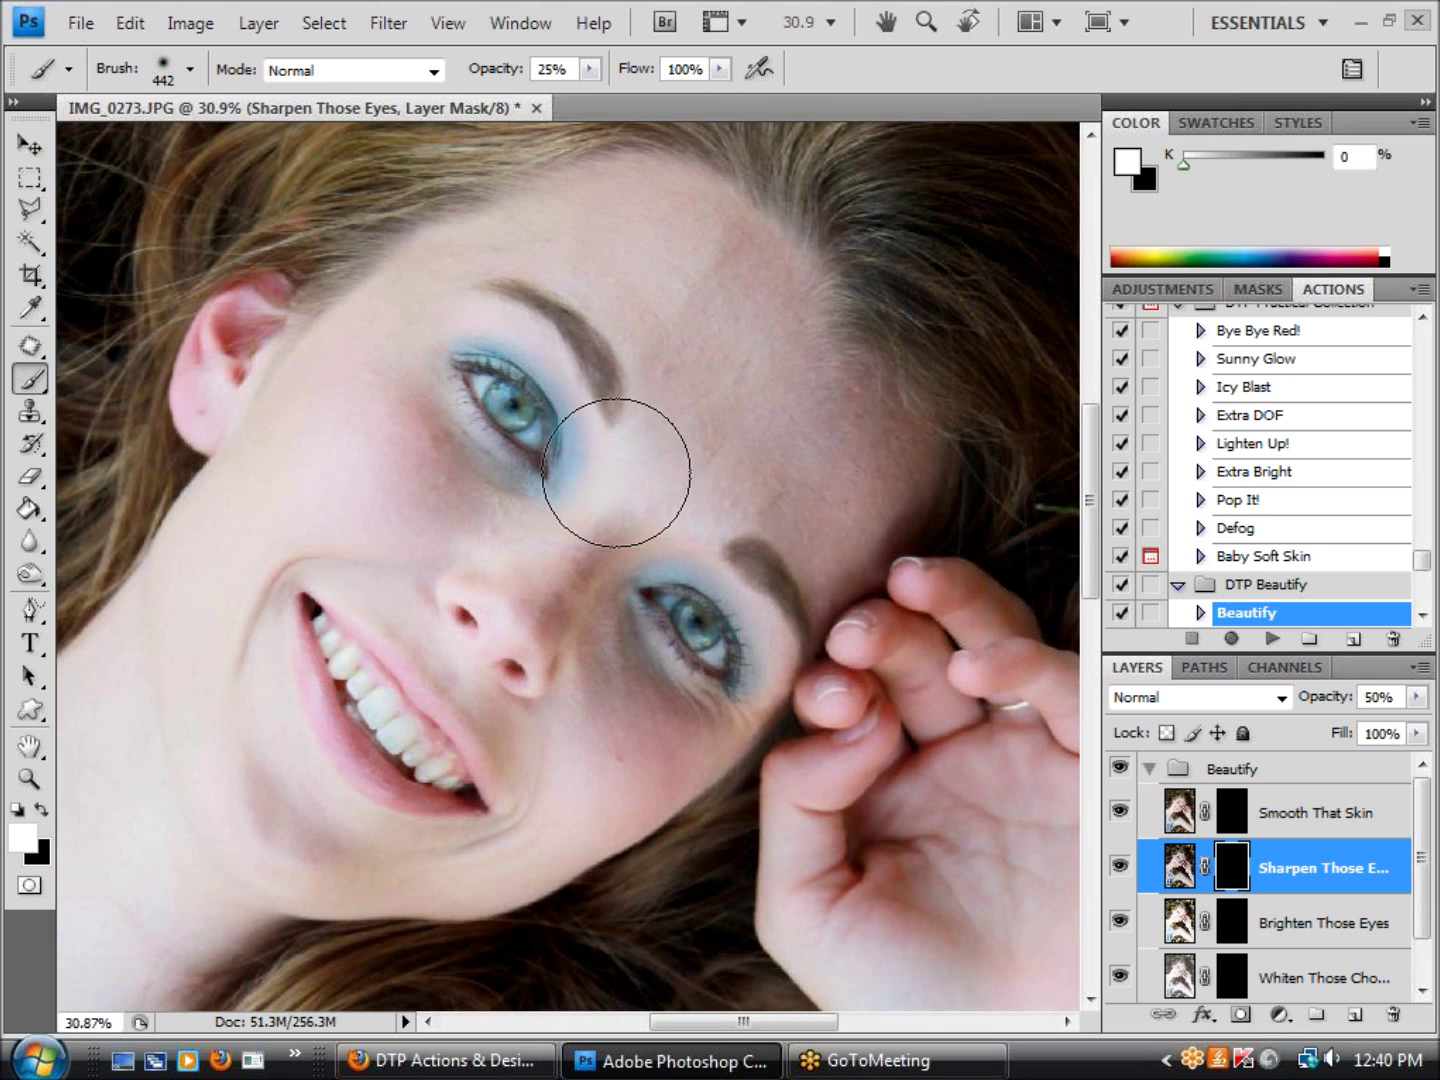
pyautogui.scroll(1, 572, 508)
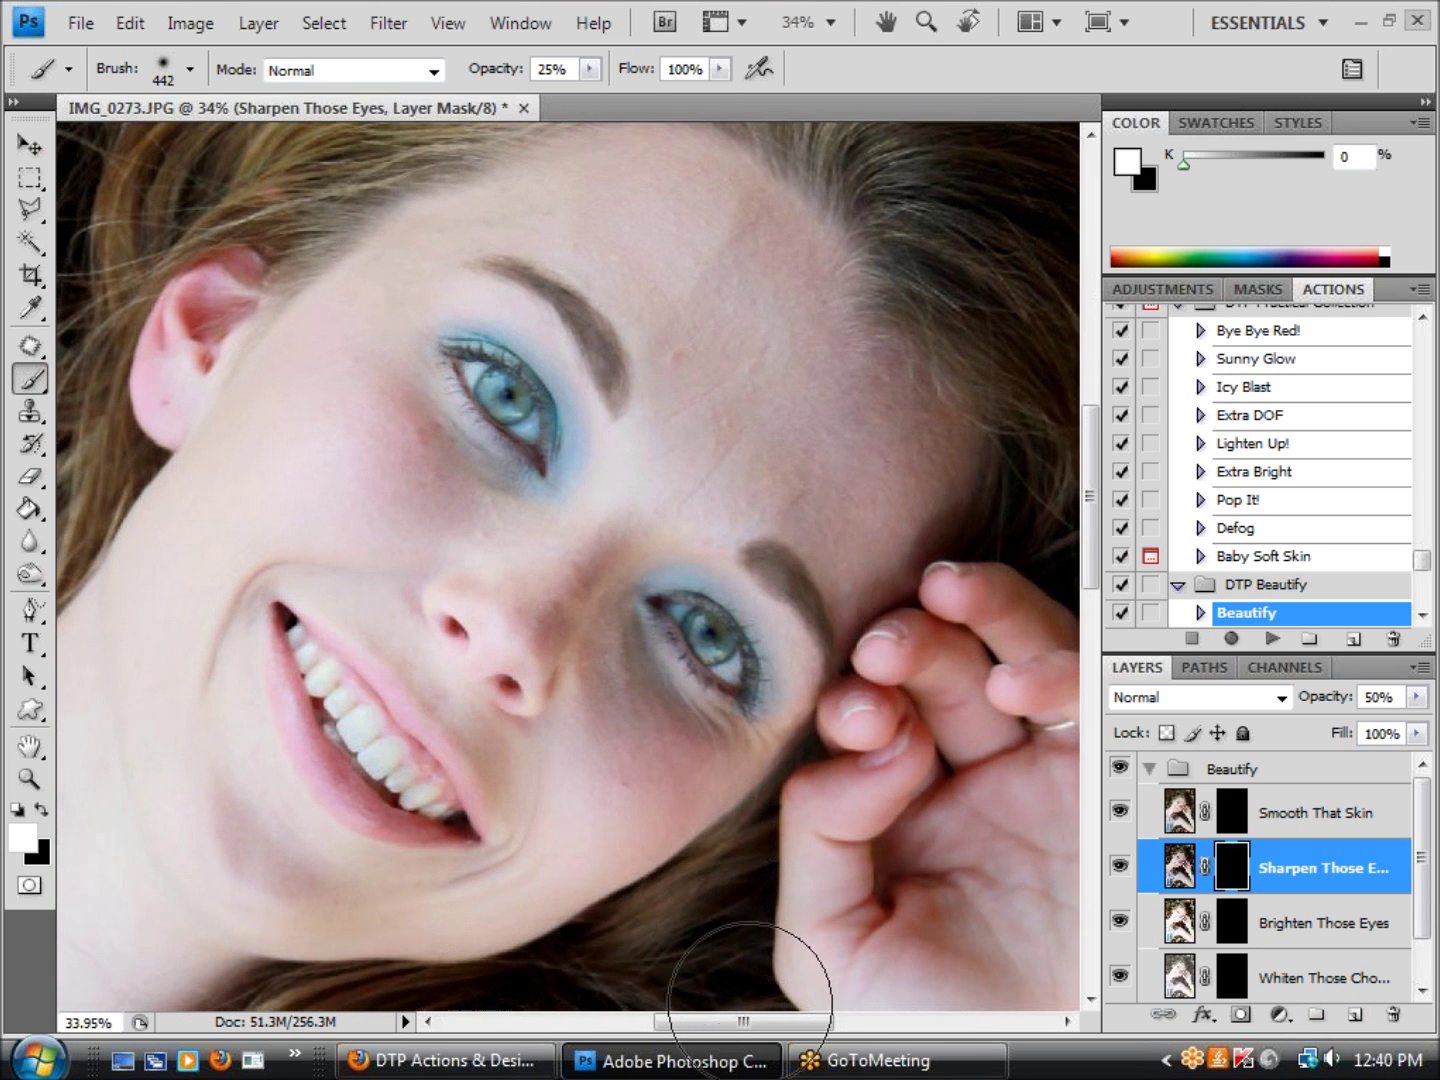
pyautogui.moveTo(770, 1022); pyautogui.dragTo(757, 1022)
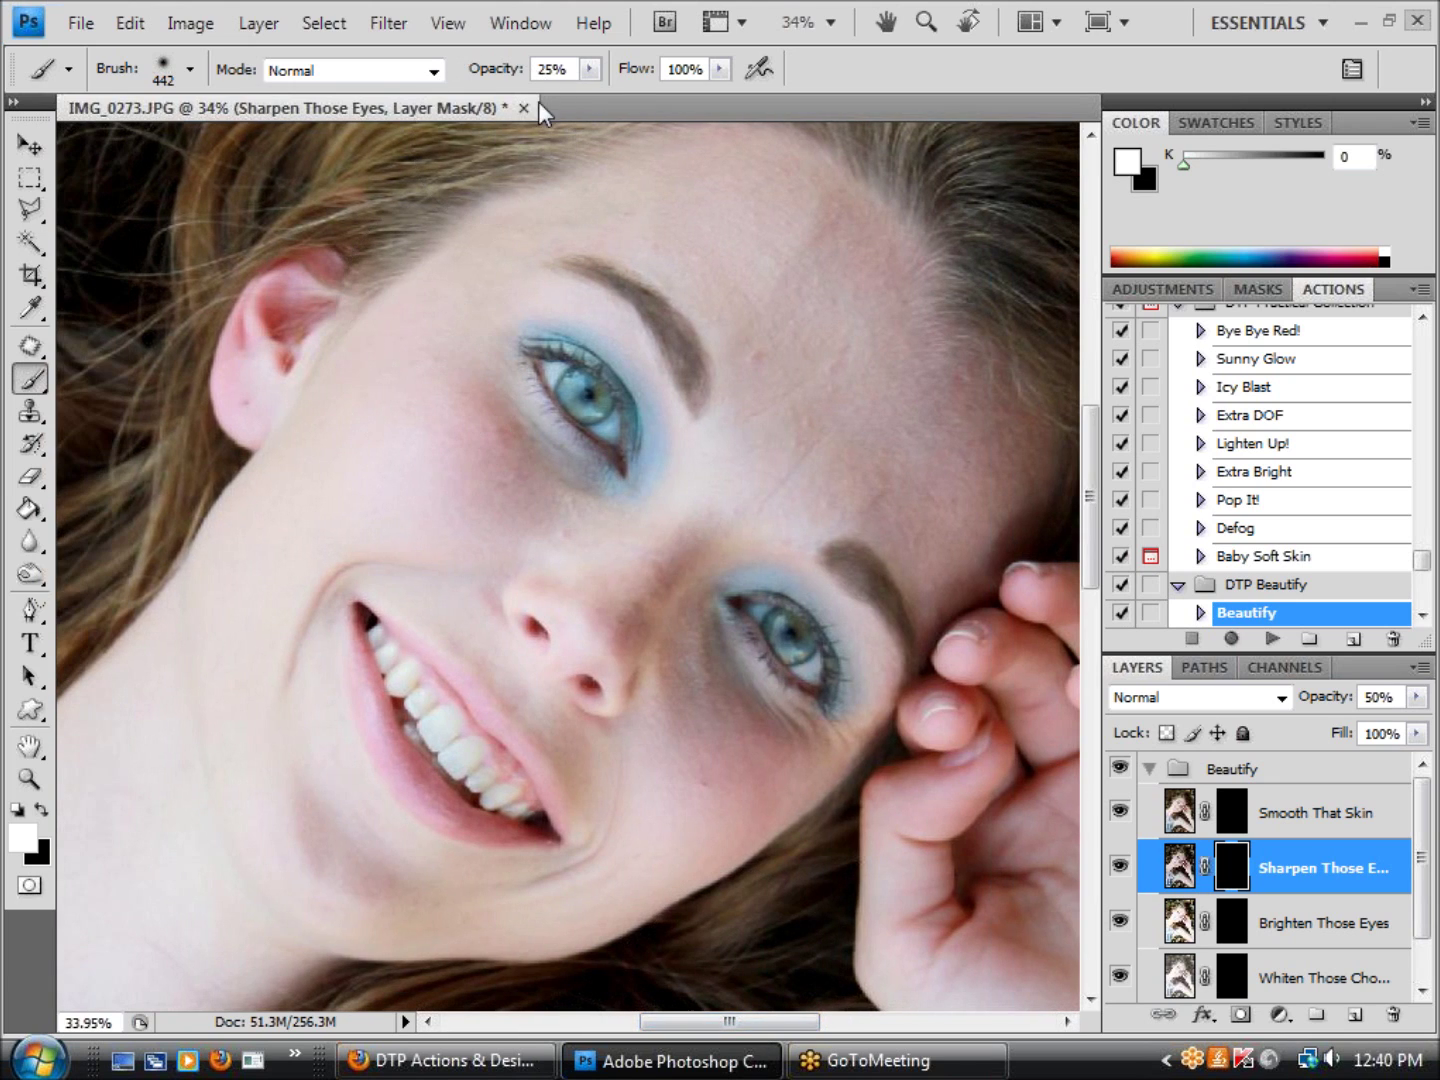
pyautogui.click(593, 69)
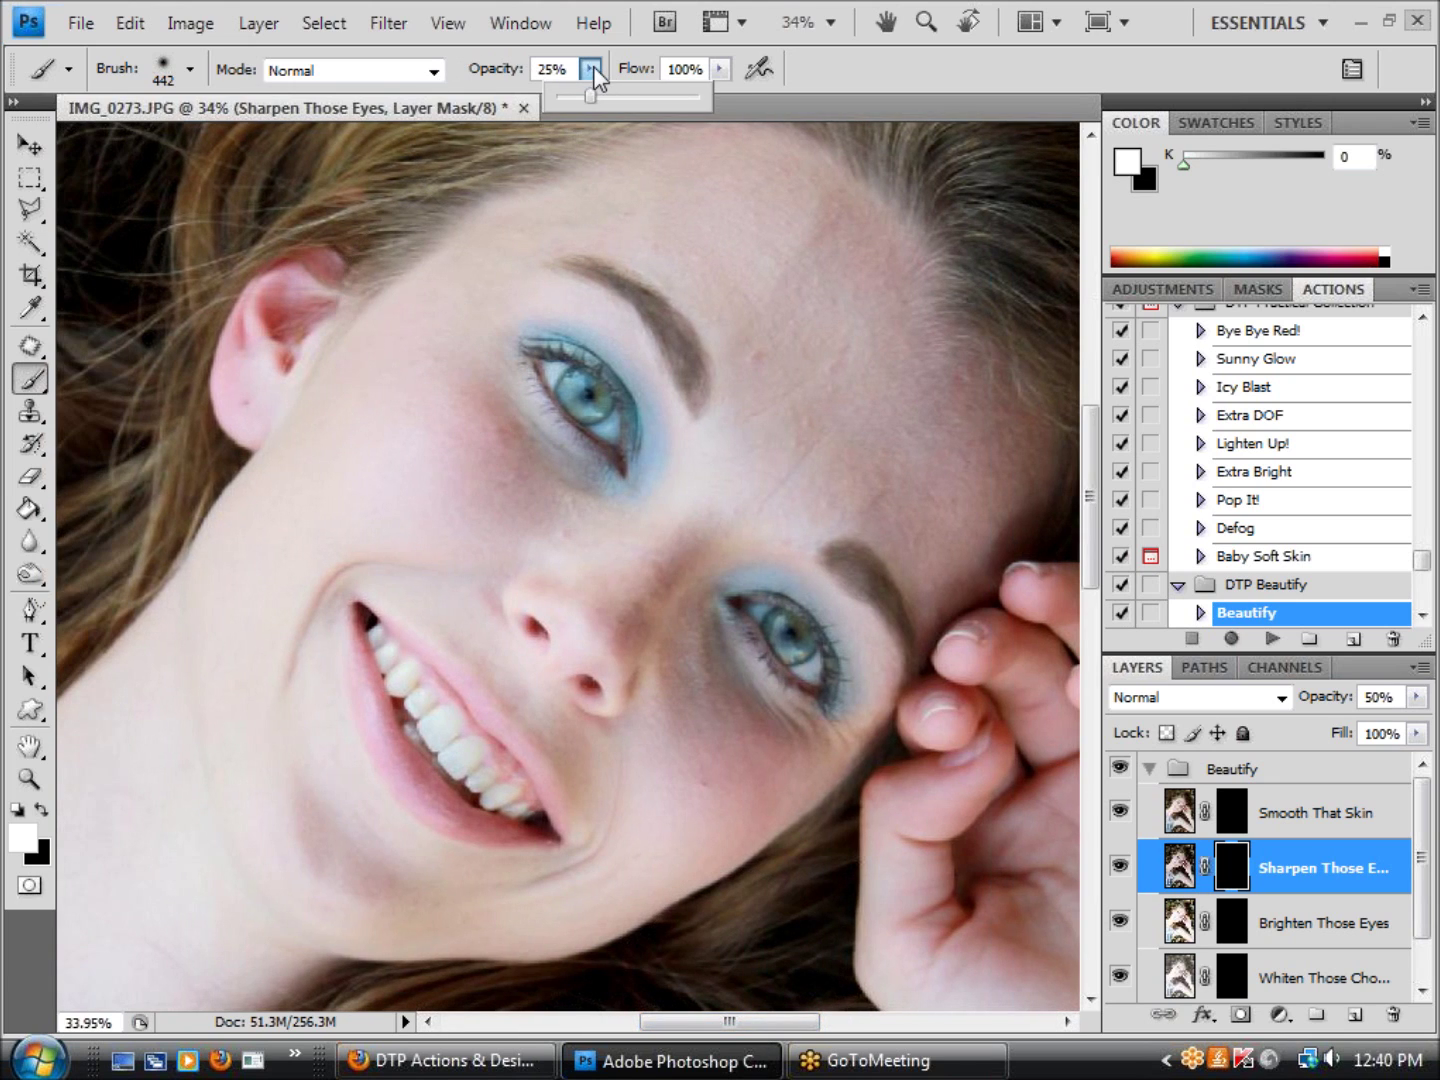
pyautogui.moveTo(605, 90); pyautogui.dragTo(627, 96)
pyautogui.click(190, 68)
pyautogui.click(152, 145)
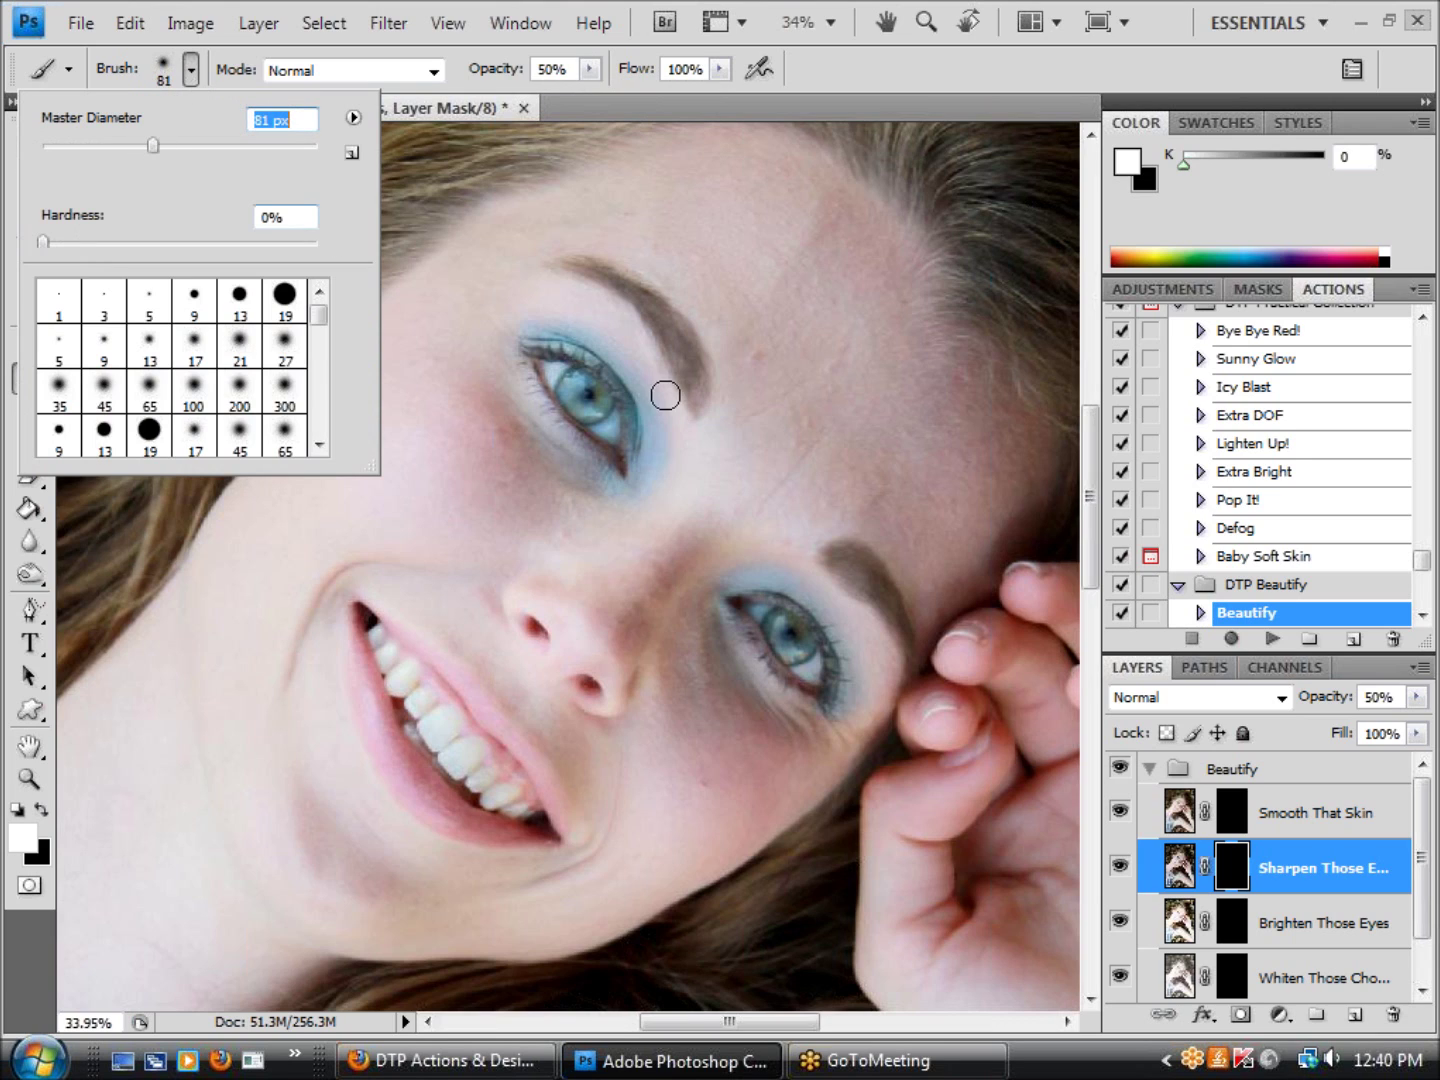
# Paint white over both eyes on the Sharpen Those Eyes mask to reveal the sharpening
pyautogui.click(1232, 873)
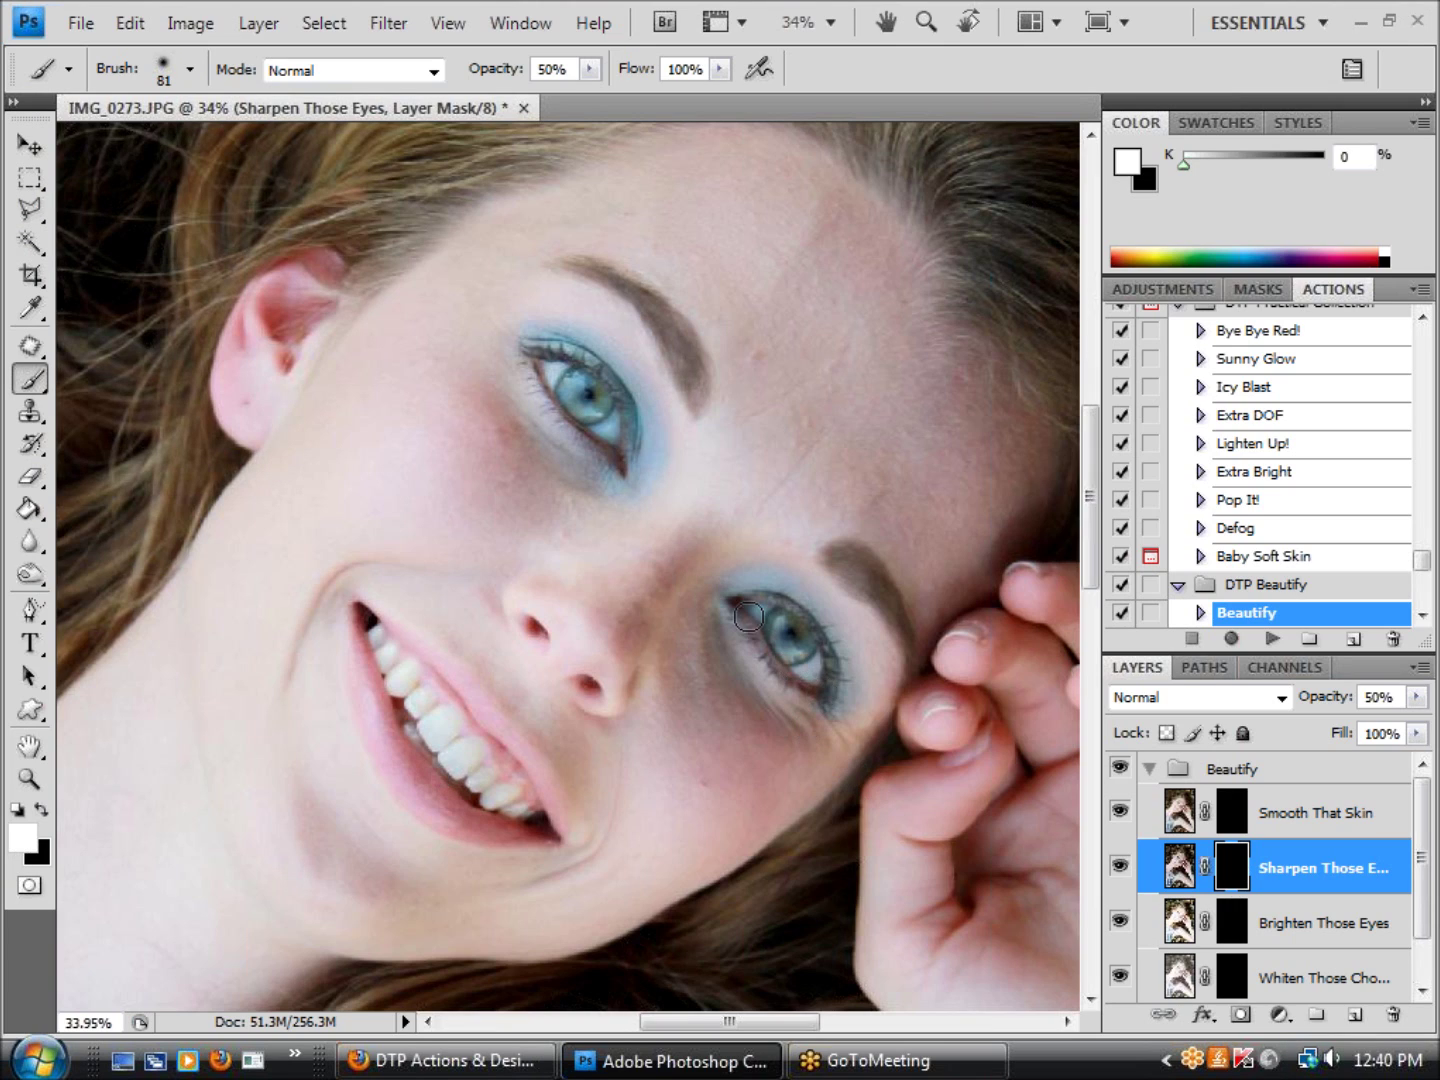
pyautogui.moveTo(762, 658)
pyautogui.mouseDown()
pyautogui.moveTo(820, 705)
pyautogui.moveTo(832, 676)
pyautogui.mouseUp()
pyautogui.moveTo(770, 605); pyautogui.dragTo(731, 601)
pyautogui.moveTo(600, 455)
pyautogui.mouseDown()
pyautogui.moveTo(530, 349)
pyautogui.moveTo(616, 380)
pyautogui.moveTo(628, 437)
pyautogui.mouseUp()
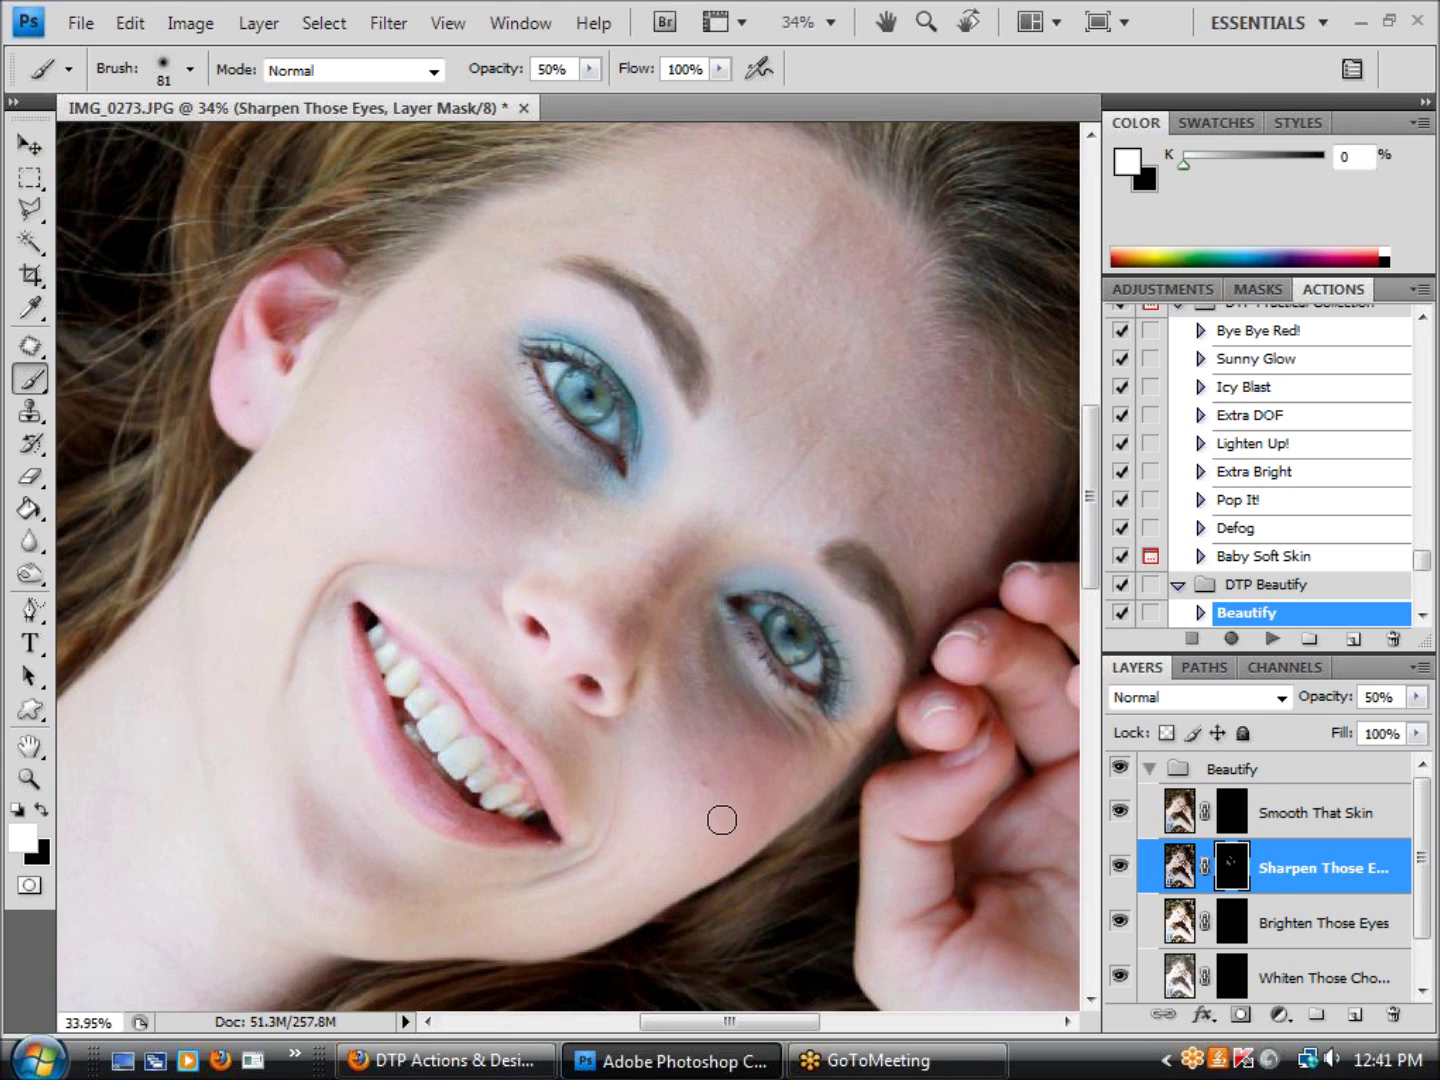
# Toggle the Beautify group's visibility to compare the eyes with and without the sharpening
pyautogui.click(1120, 769)
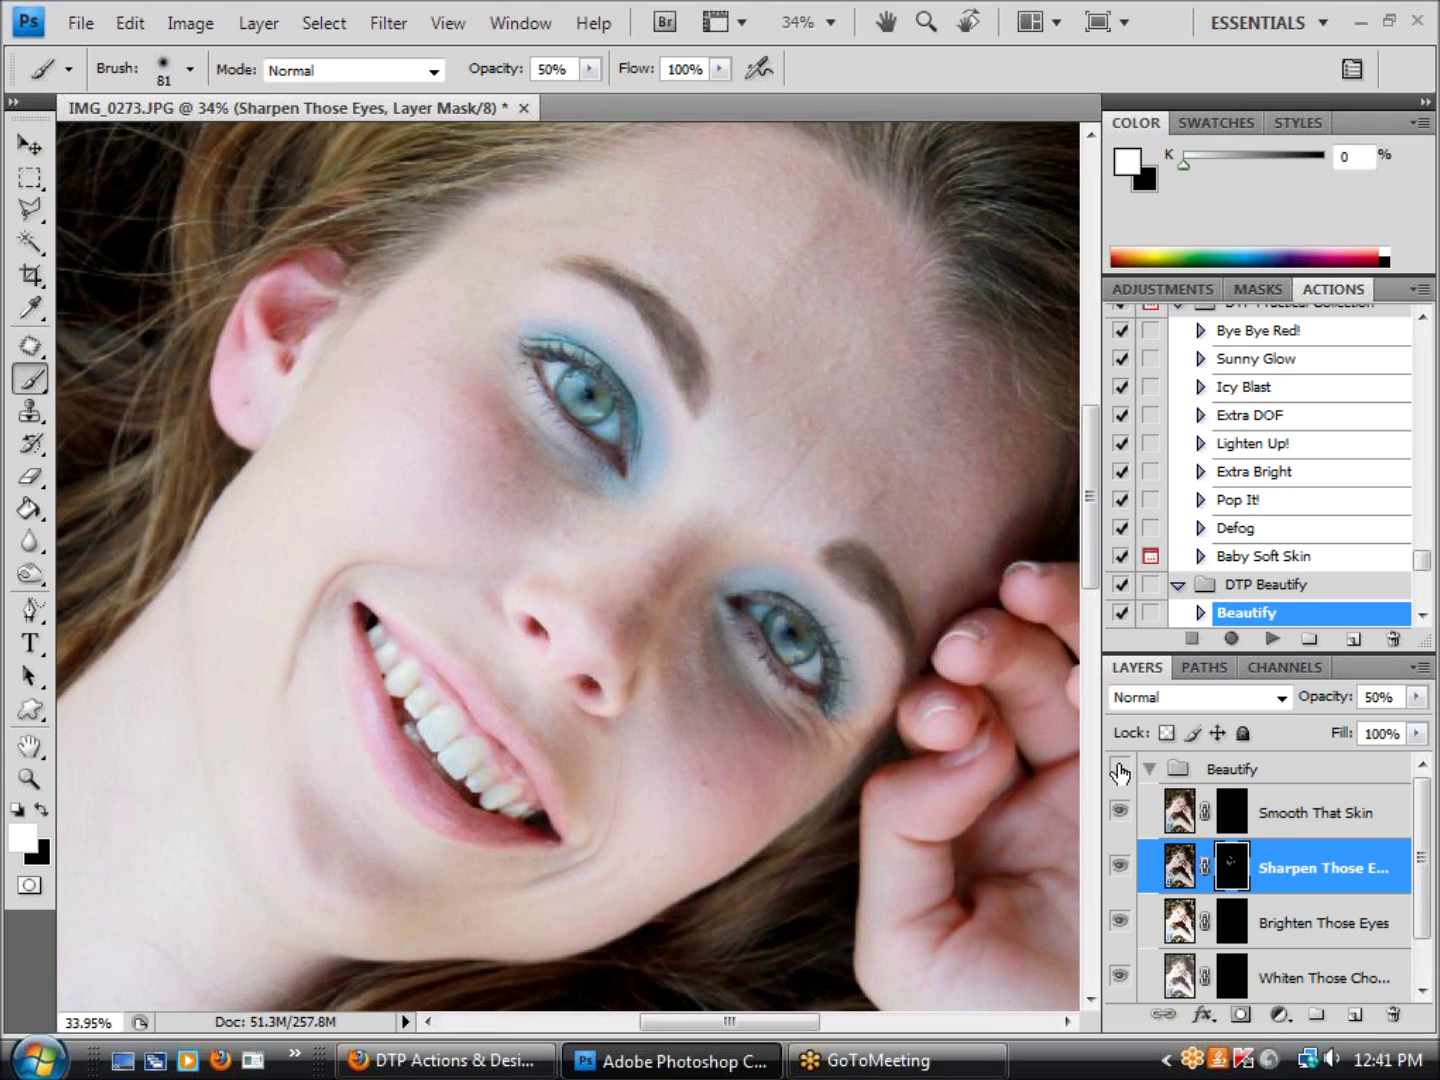
pyautogui.click(1120, 769)
pyautogui.click(1120, 769)
pyautogui.click(1120, 769)
# Brighten the irises by painting on the Brighten Those Eyes mask with a 44 px brush at 12% opacity
pyautogui.moveTo(1423, 862); pyautogui.dragTo(1423, 878)
pyautogui.click(1222, 897)
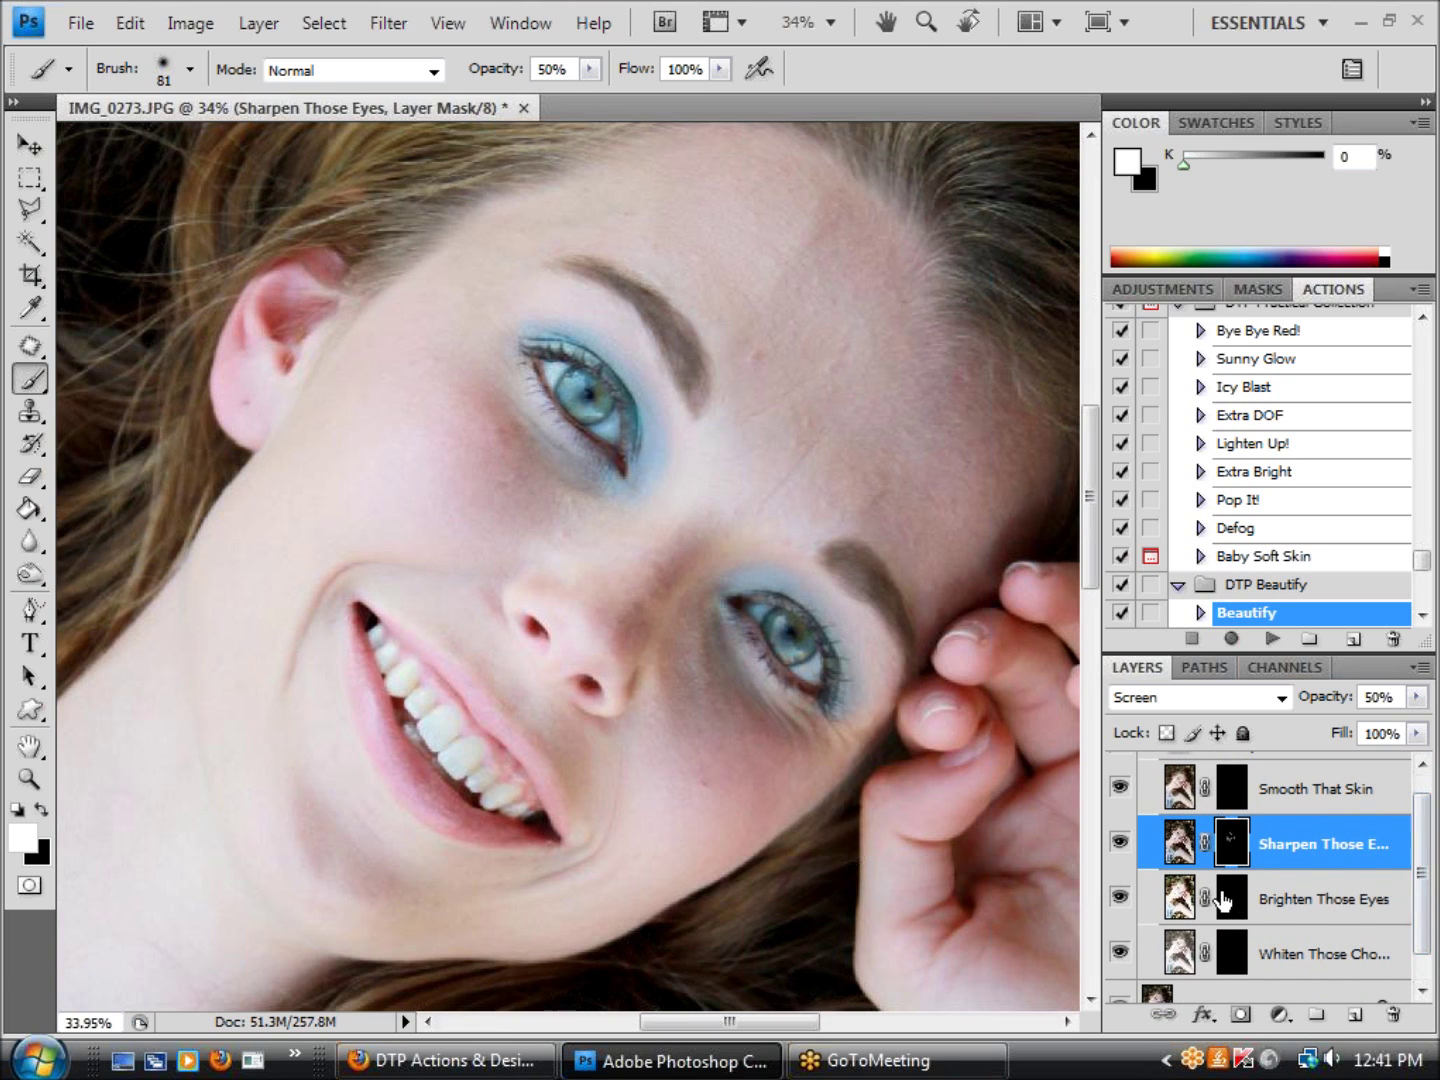
pyautogui.click(1222, 900)
pyautogui.scroll(3, 815, 690)
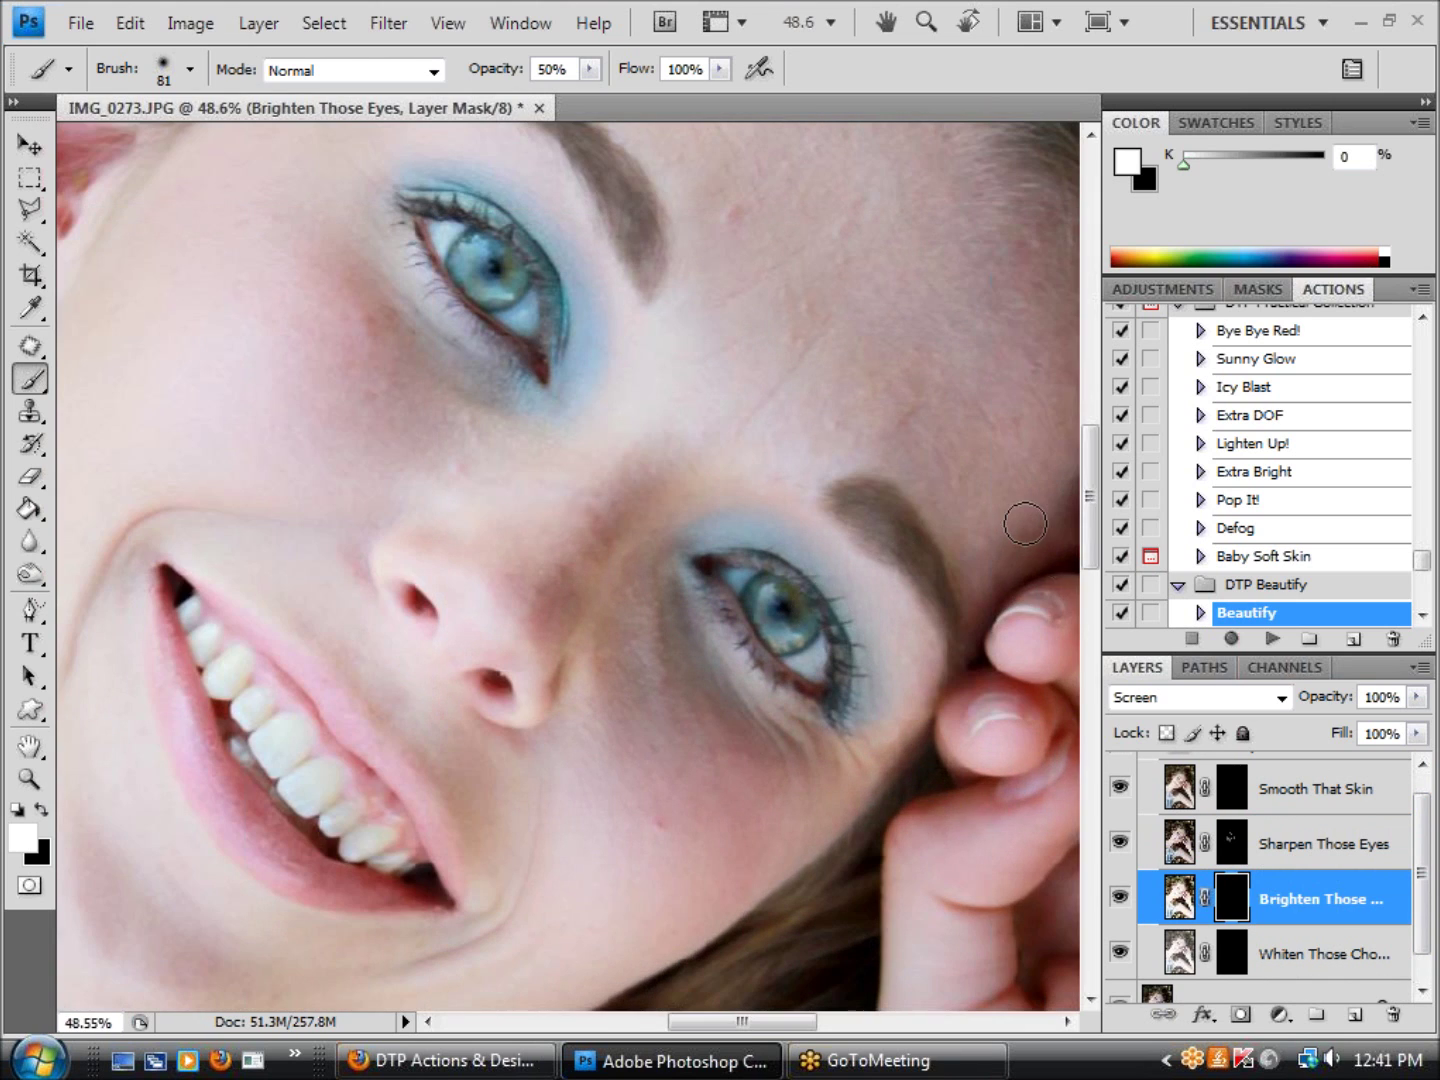
pyautogui.moveTo(1090, 534); pyautogui.dragTo(1090, 516)
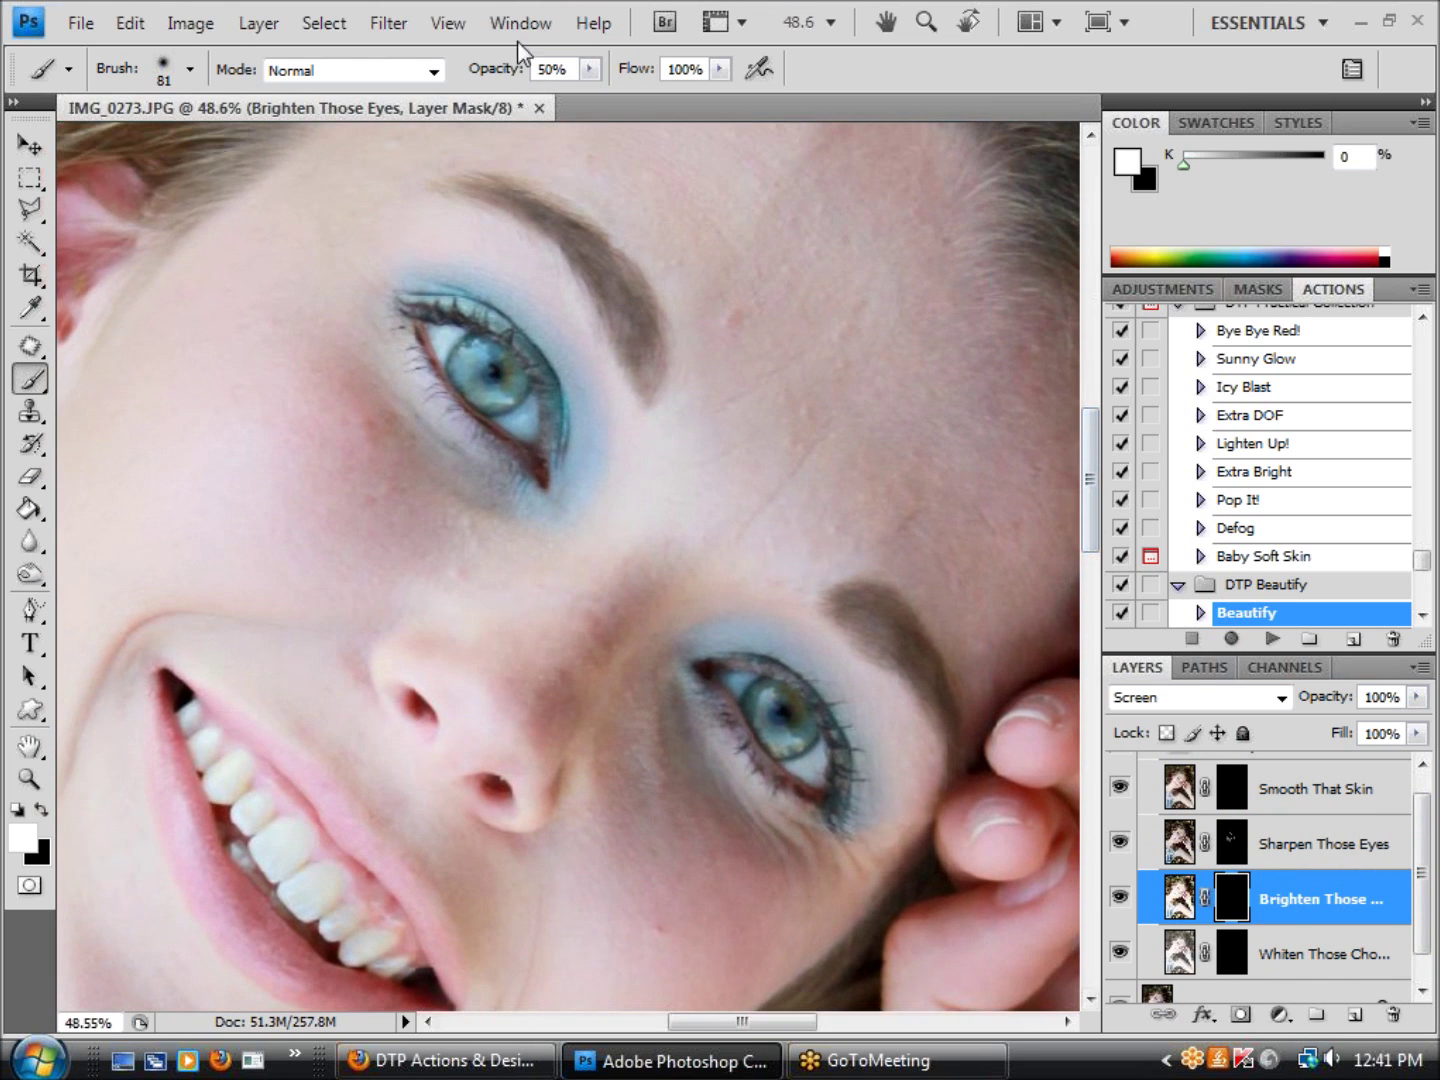
pyautogui.click(590, 68)
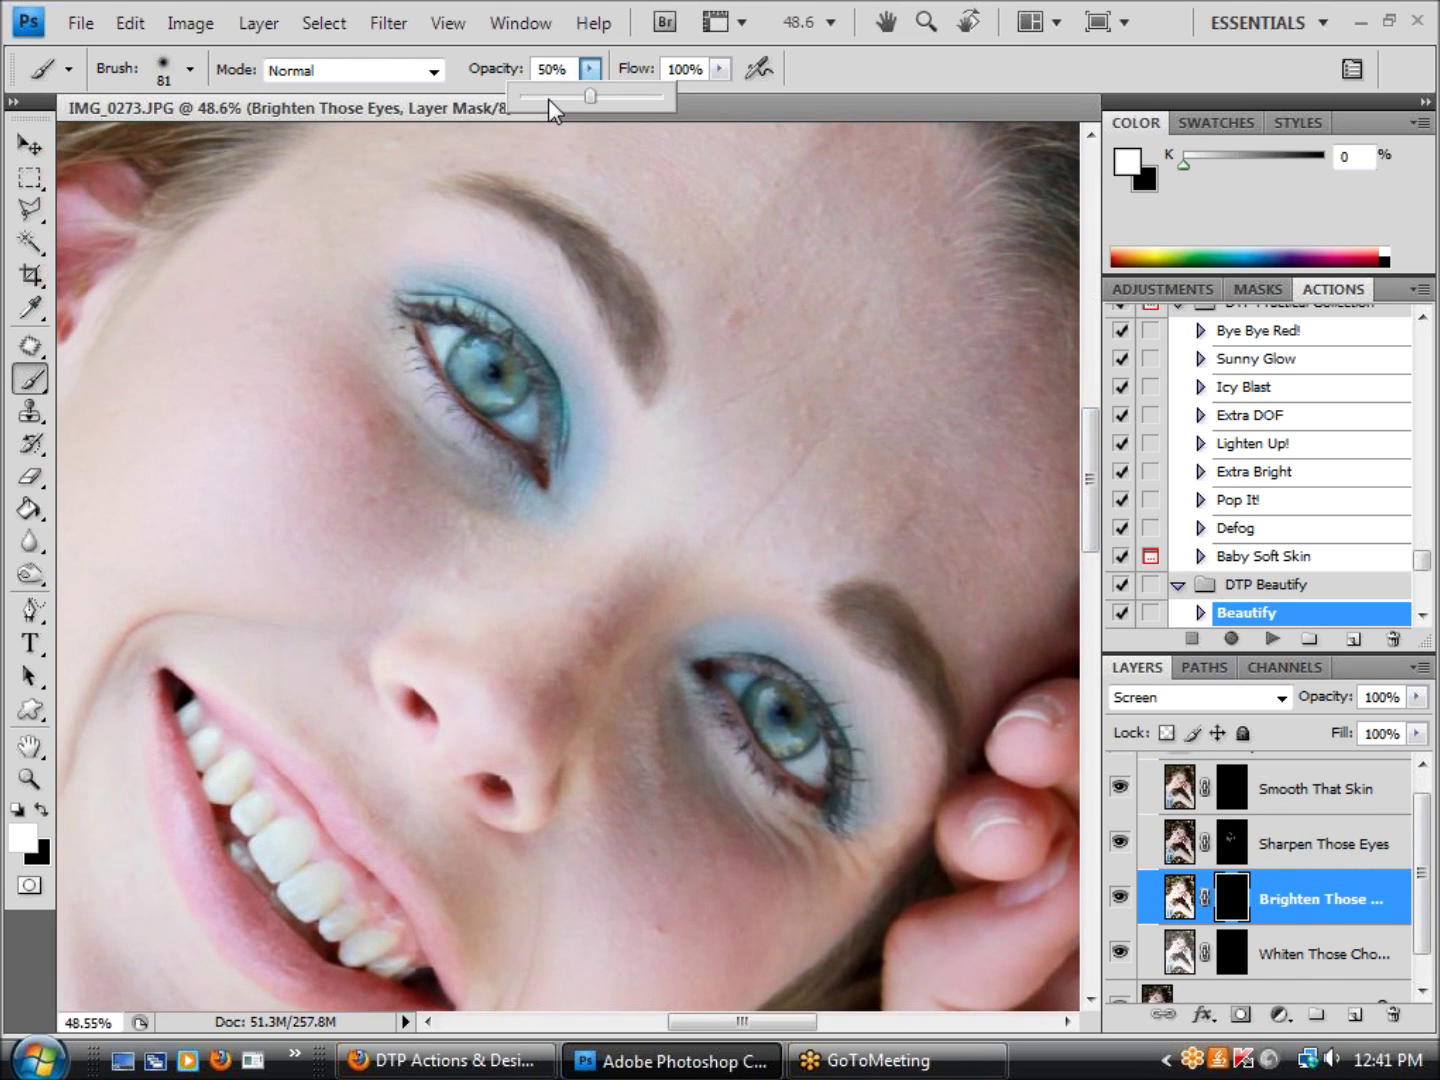
pyautogui.moveTo(548, 98); pyautogui.dragTo(537, 103)
pyautogui.click(190, 70)
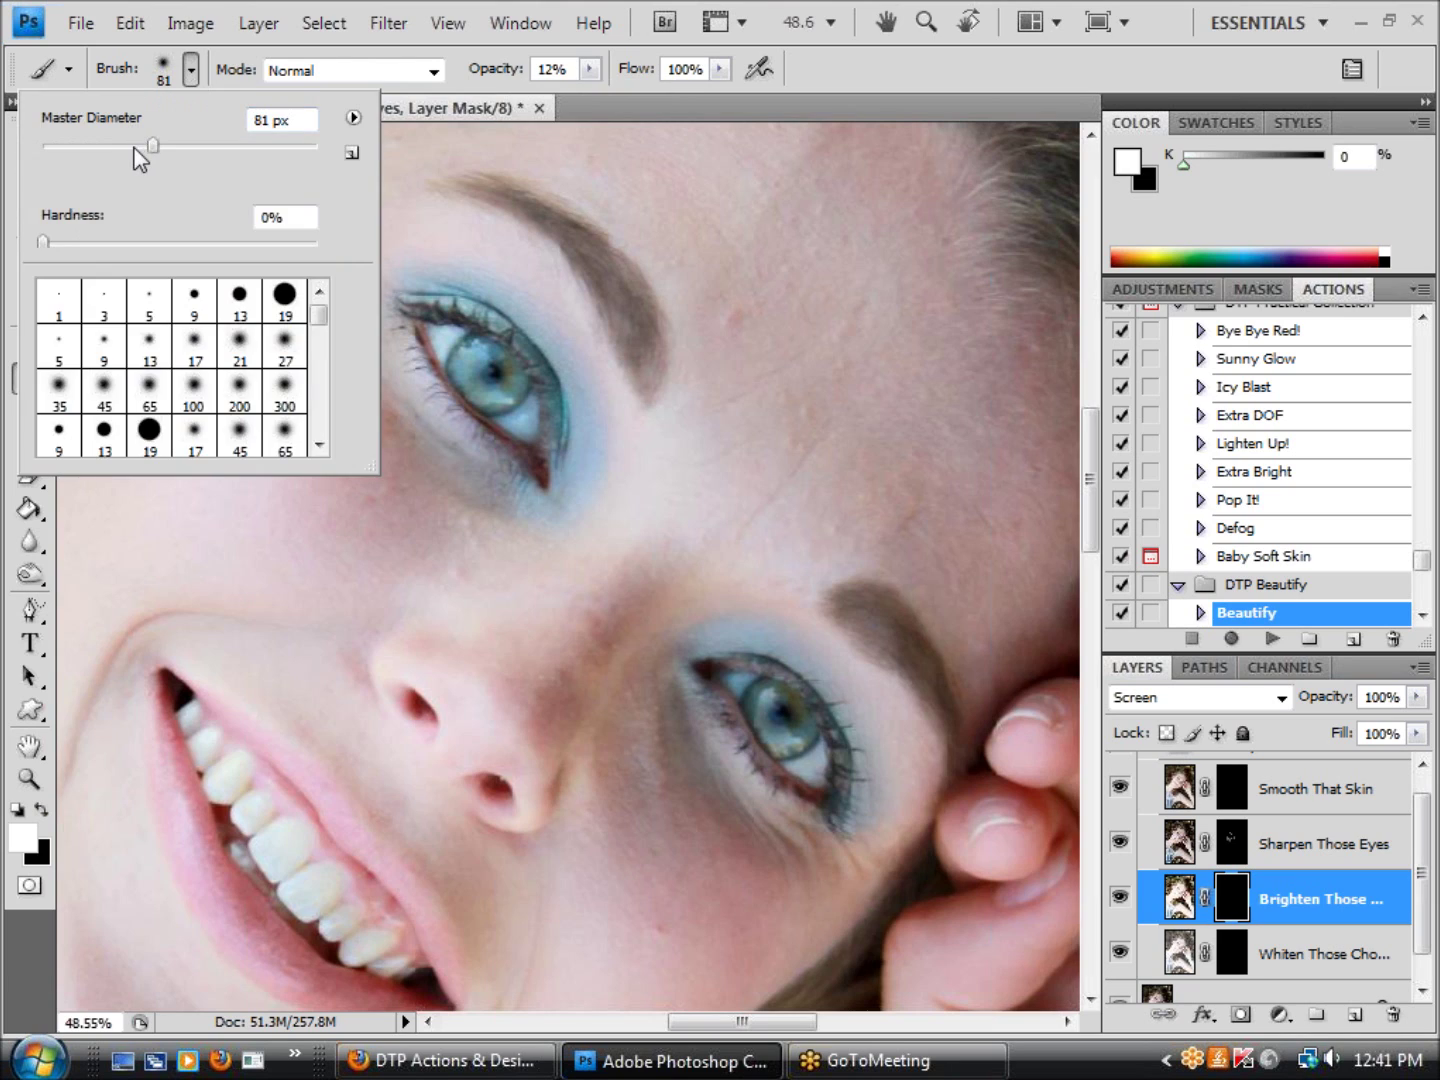
pyautogui.moveTo(141, 148); pyautogui.dragTo(107, 152)
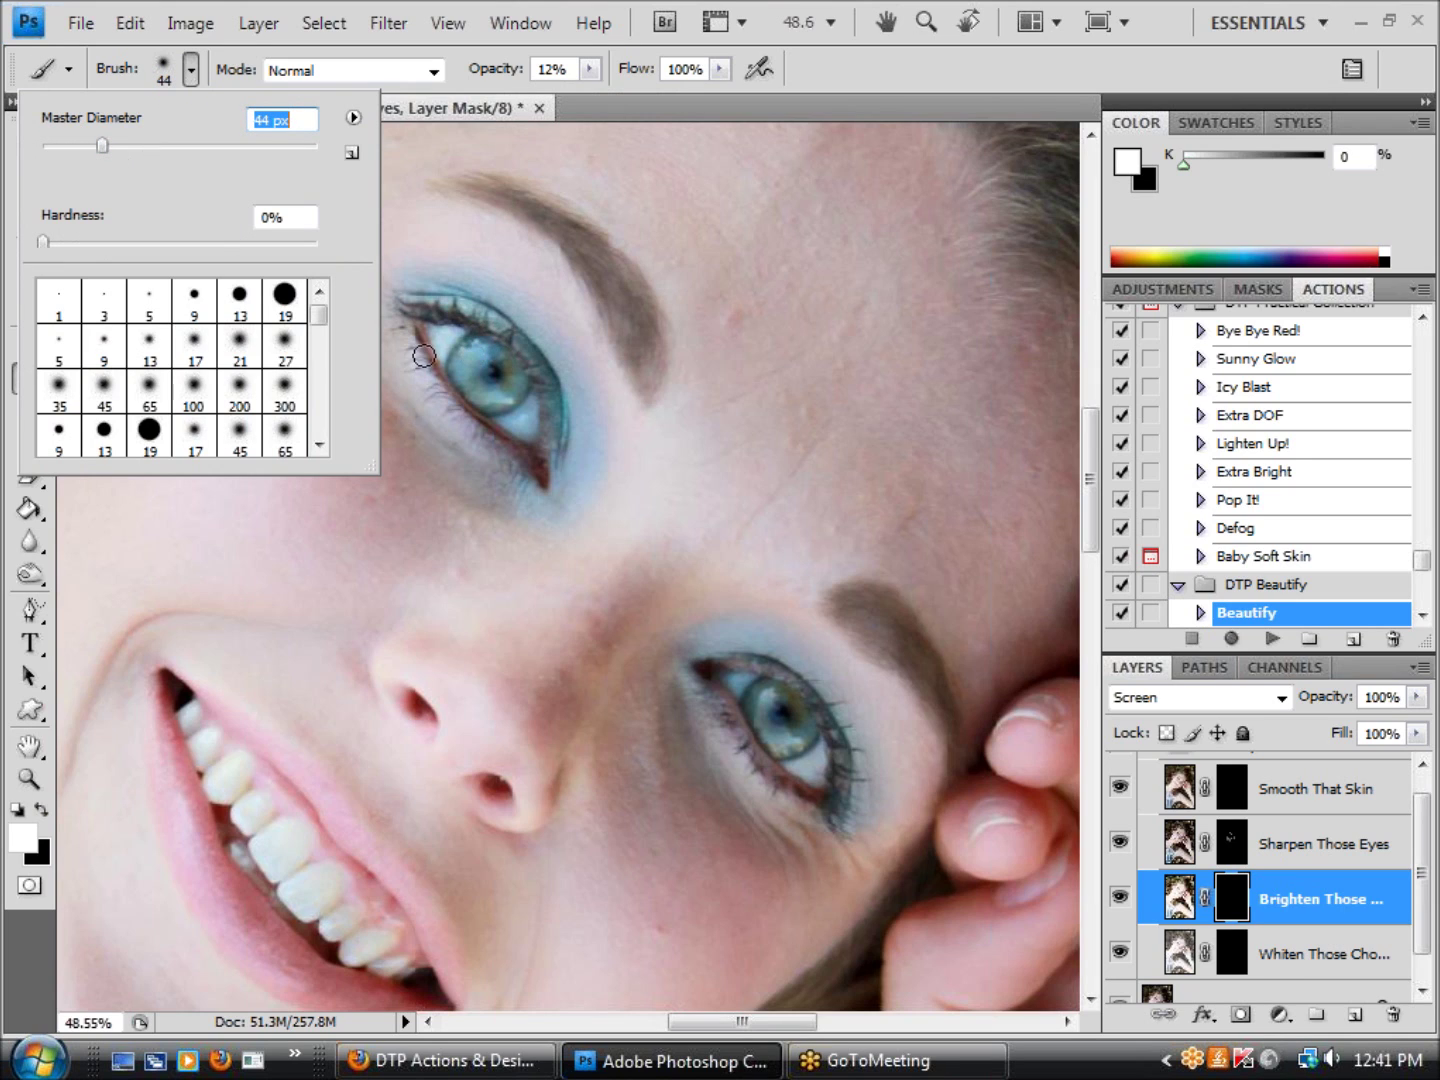
pyautogui.click(1238, 900)
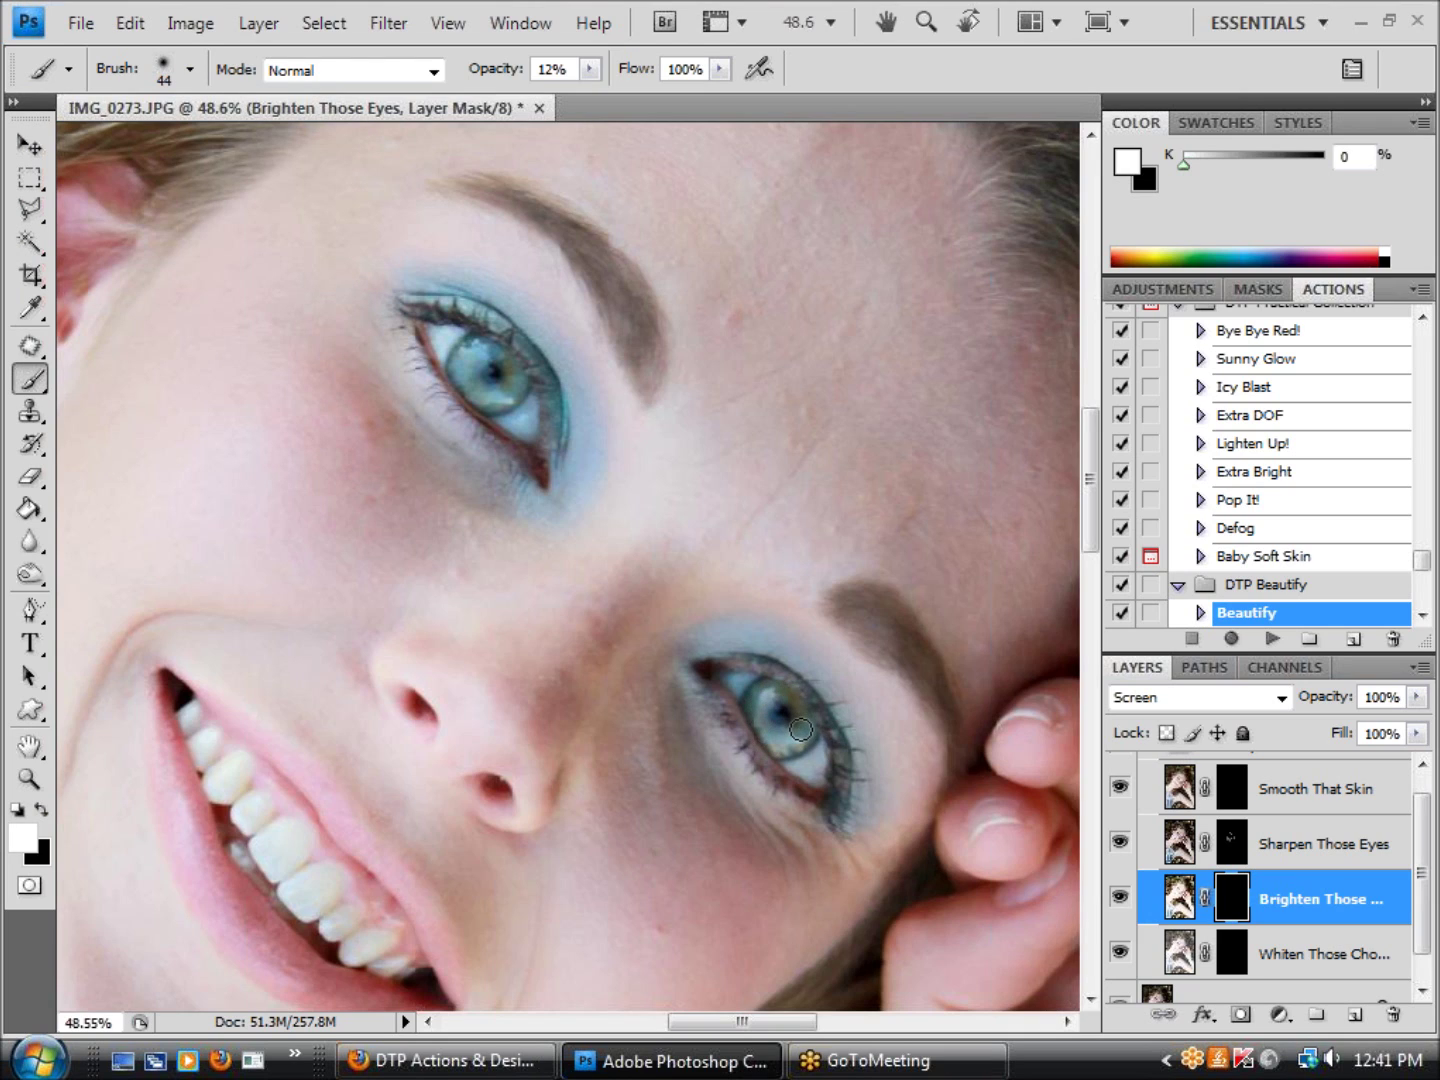
pyautogui.moveTo(801, 729); pyautogui.dragTo(806, 757)
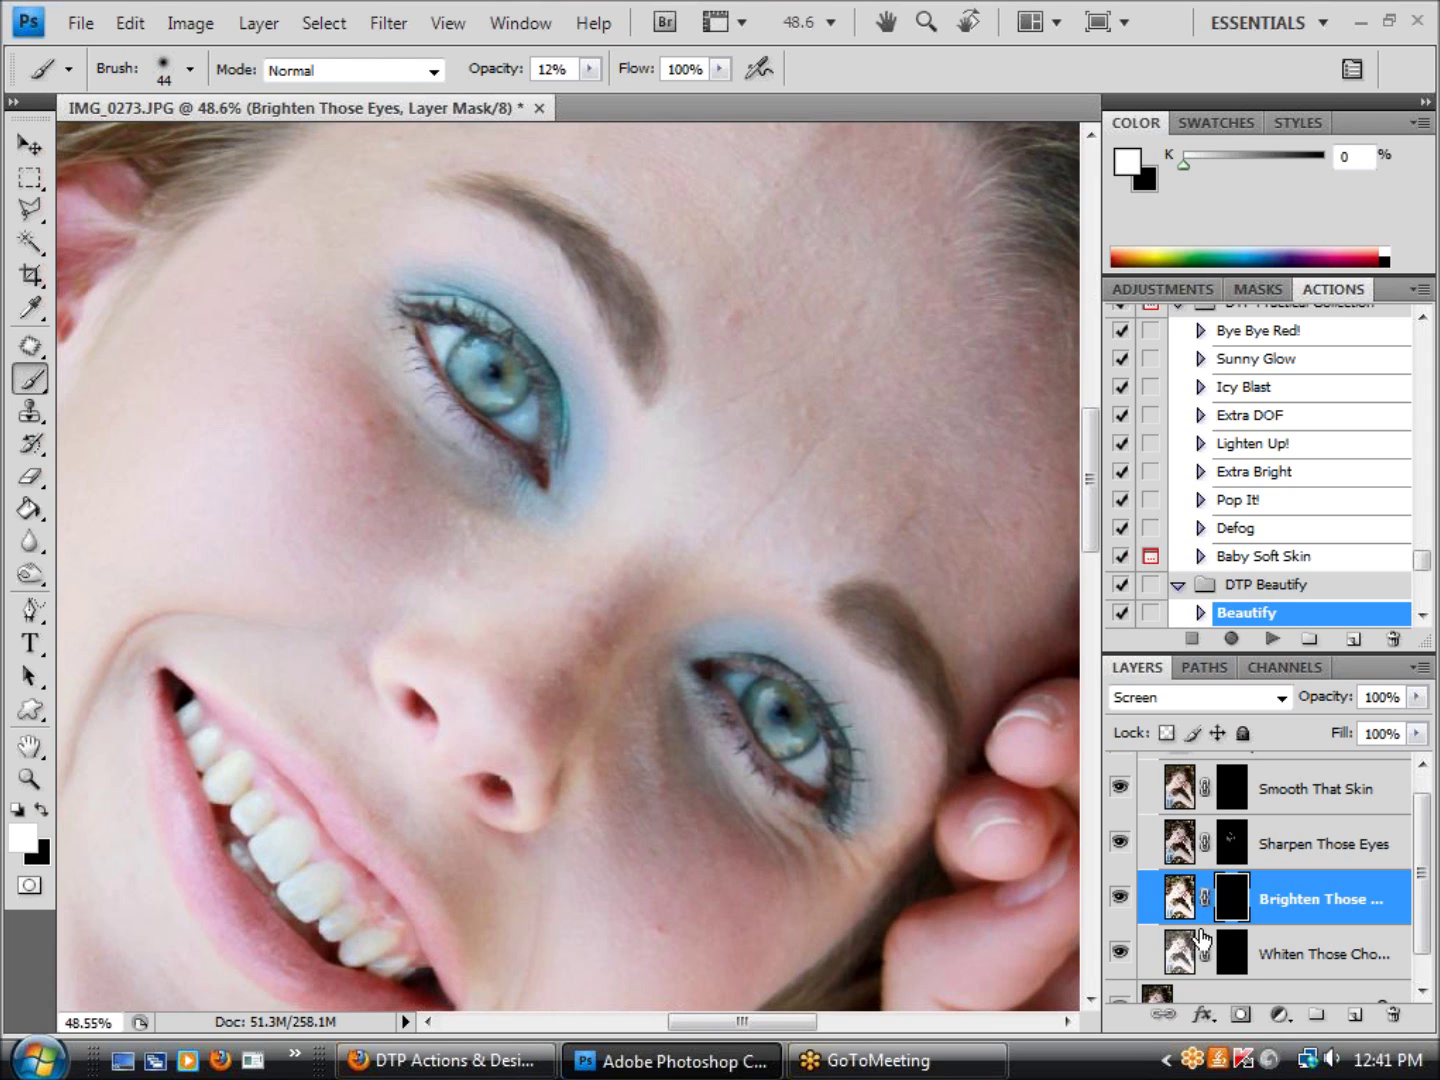
# Whiten the teeth by painting on the Whiten Those Chompers mask with a 74 px brush at 15% opacity
pyautogui.click(1232, 958)
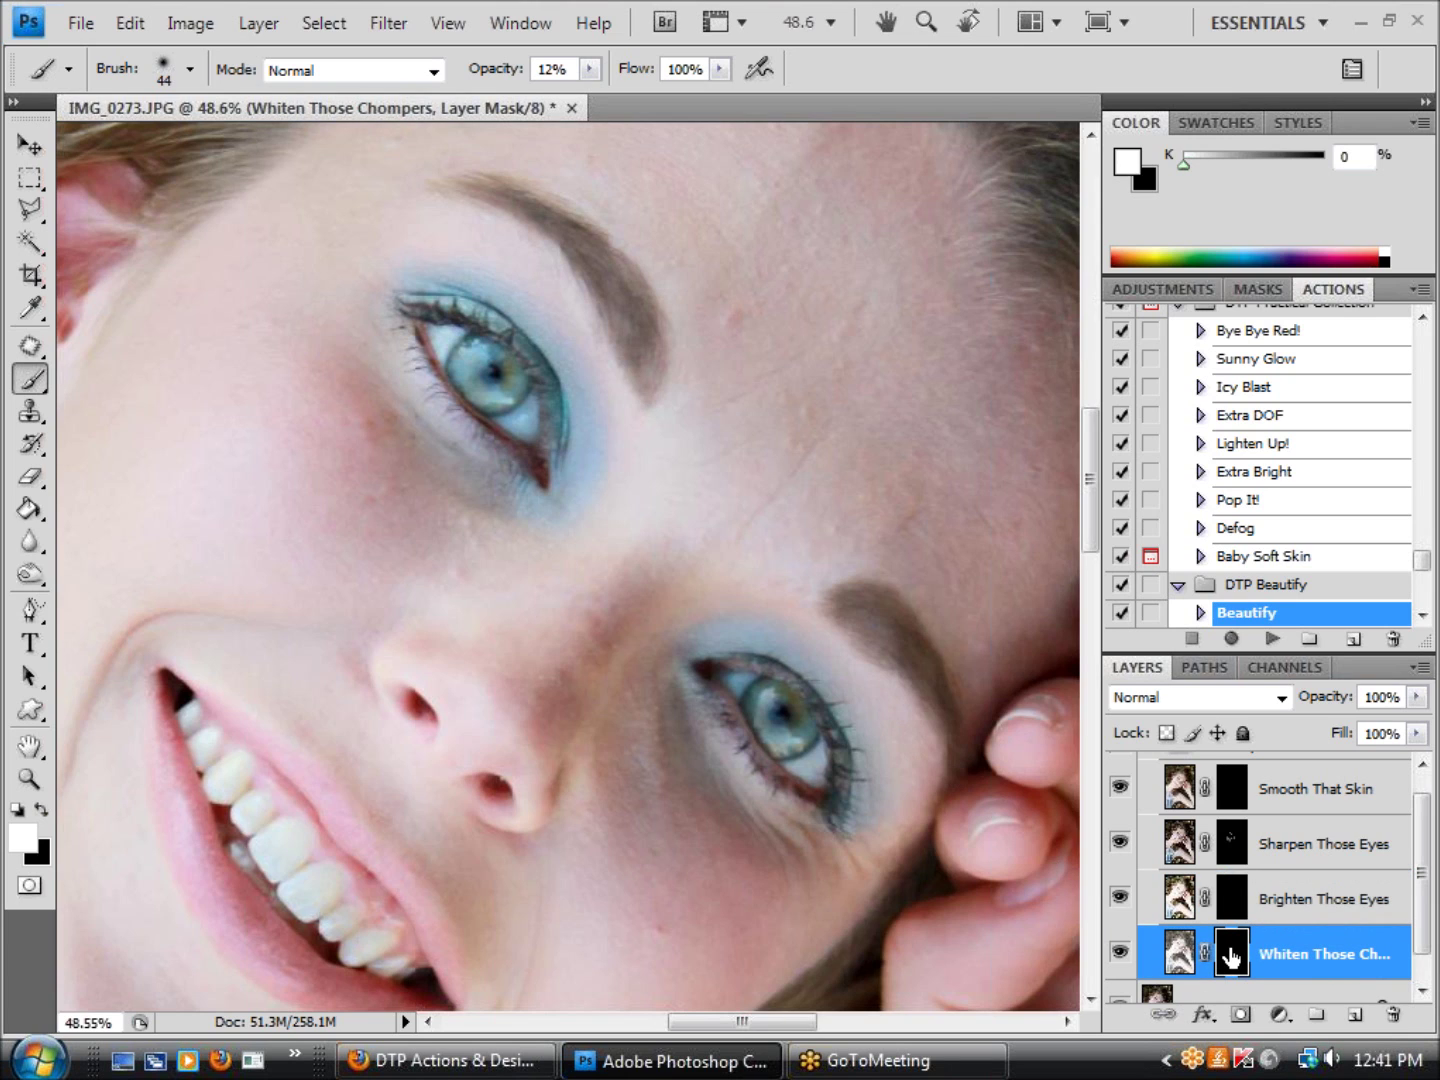
pyautogui.moveTo(1090, 495); pyautogui.dragTo(1093, 504)
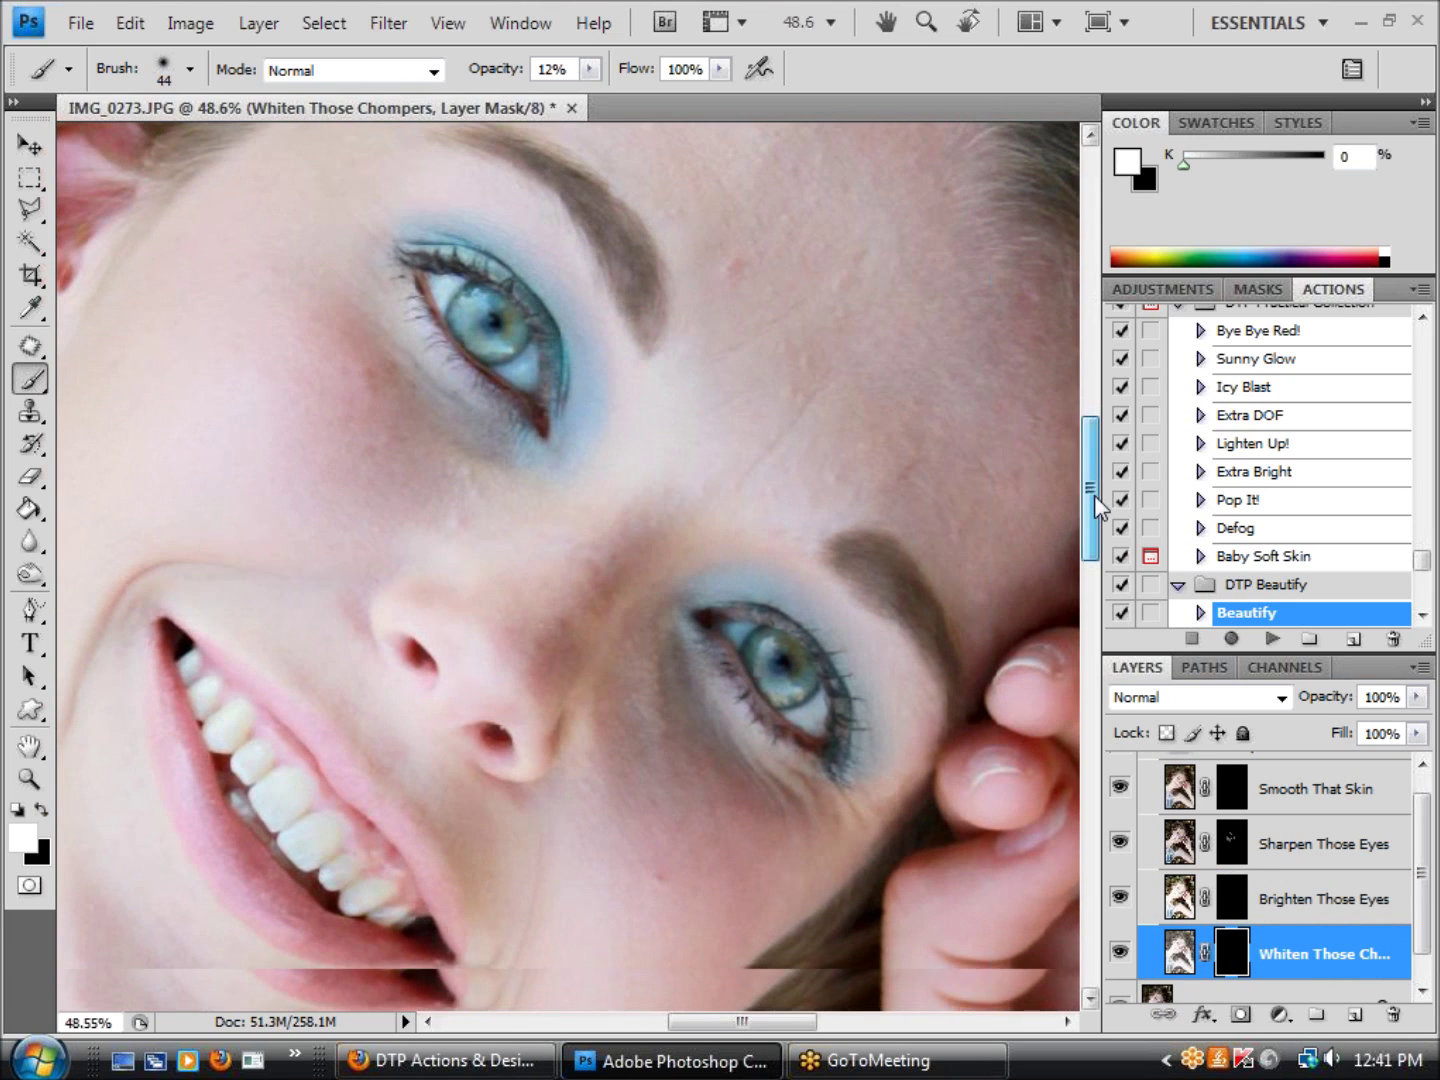
pyautogui.click(190, 69)
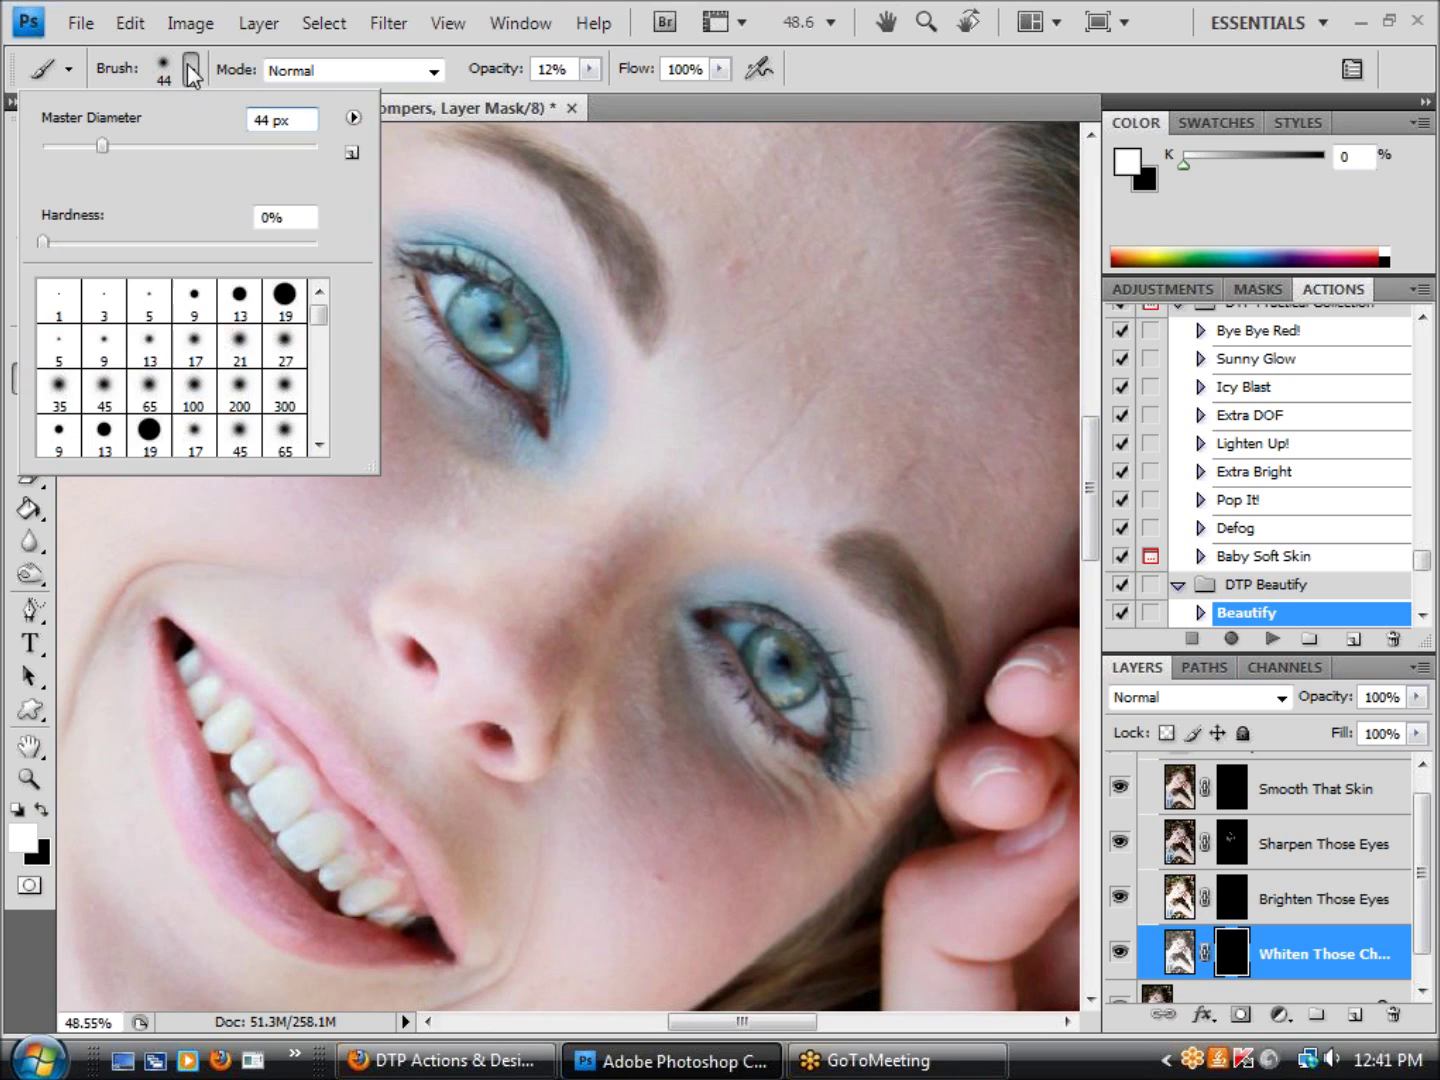
pyautogui.click(143, 146)
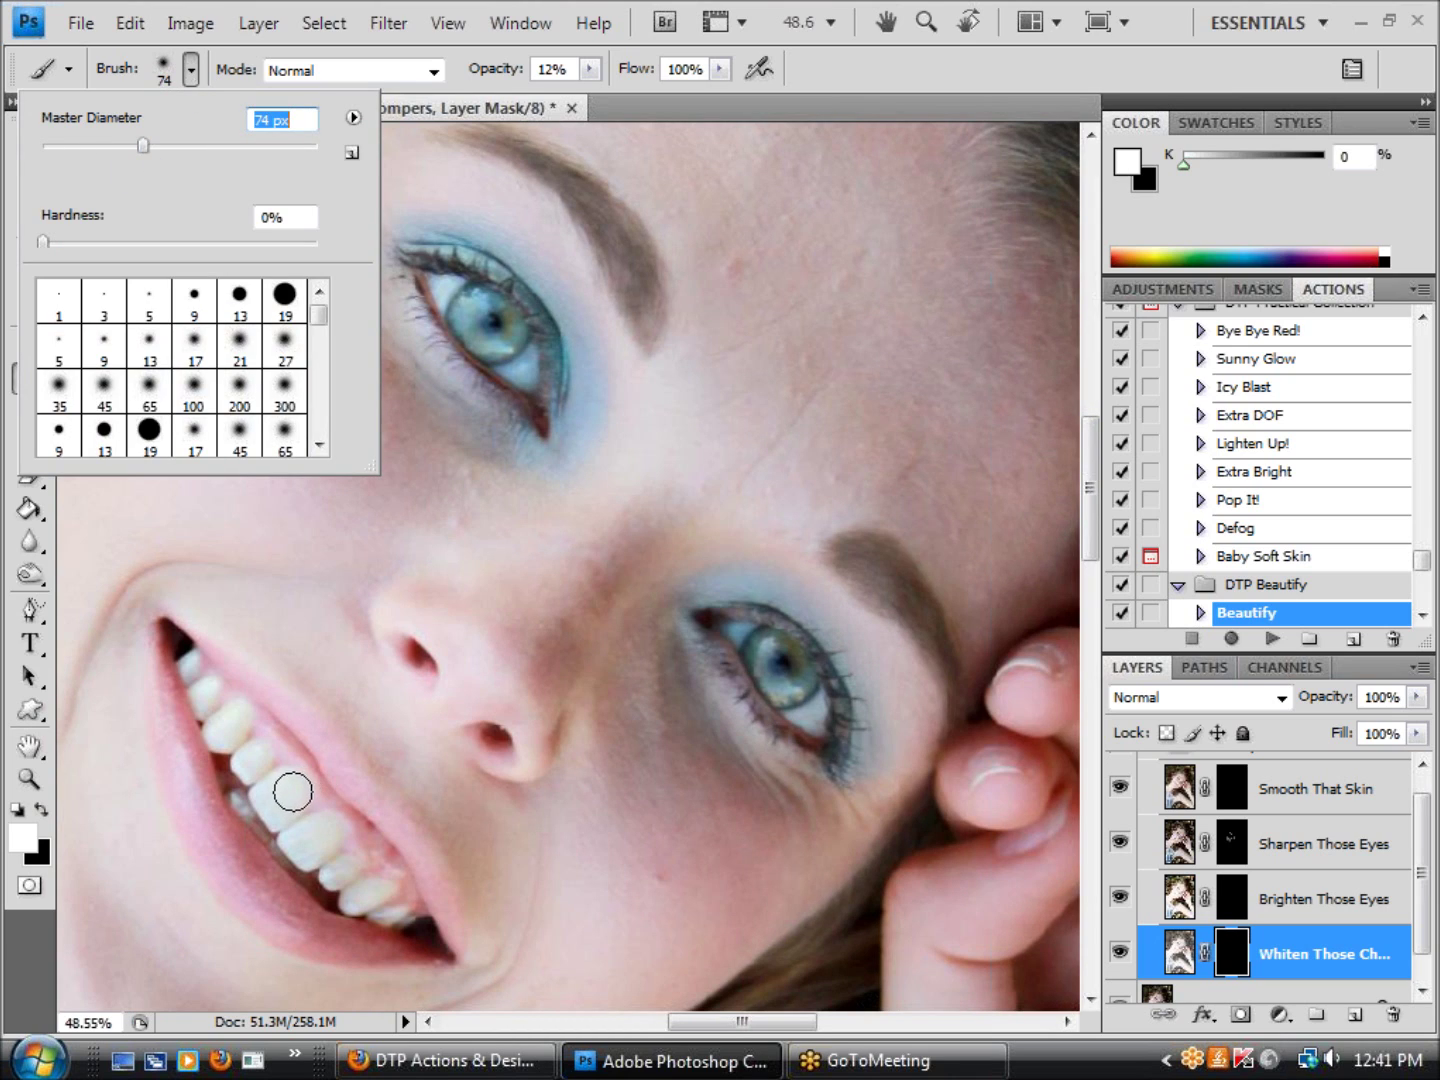
pyautogui.click(593, 69)
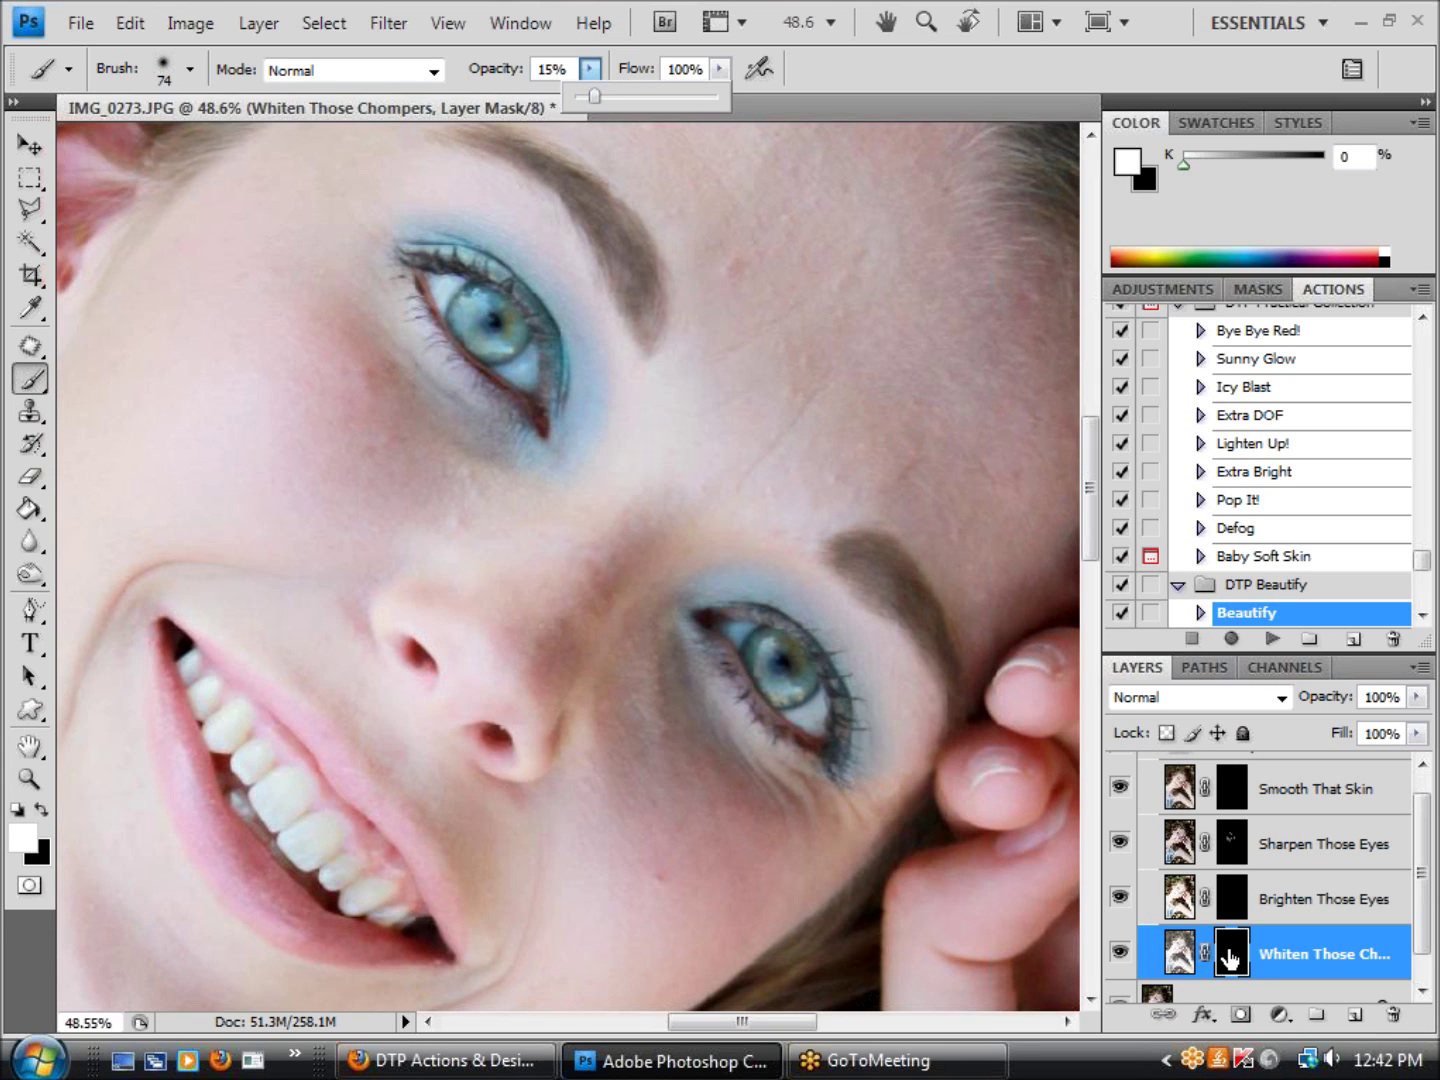
pyautogui.click(1230, 955)
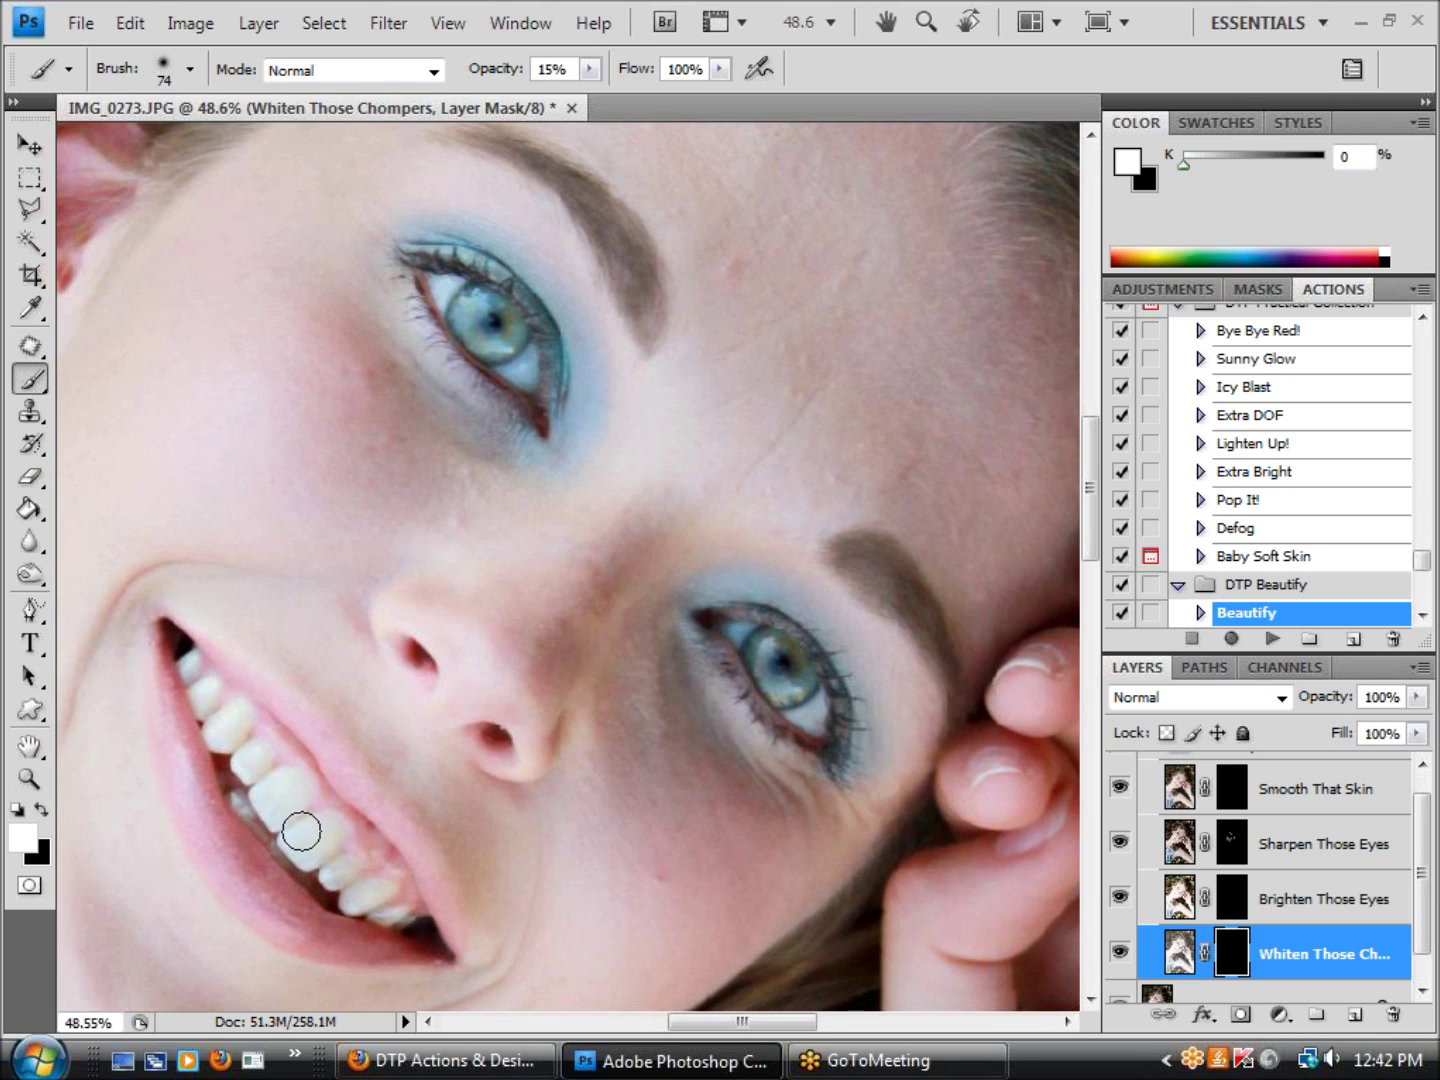
pyautogui.moveTo(301, 831)
pyautogui.mouseDown()
pyautogui.moveTo(316, 862)
pyautogui.moveTo(393, 916)
pyautogui.moveTo(283, 812)
pyautogui.moveTo(196, 679)
pyautogui.moveTo(226, 746)
pyautogui.moveTo(243, 747)
pyautogui.moveTo(284, 812)
pyautogui.moveTo(250, 791)
pyautogui.moveTo(294, 864)
pyautogui.moveTo(344, 874)
pyautogui.mouseUp()
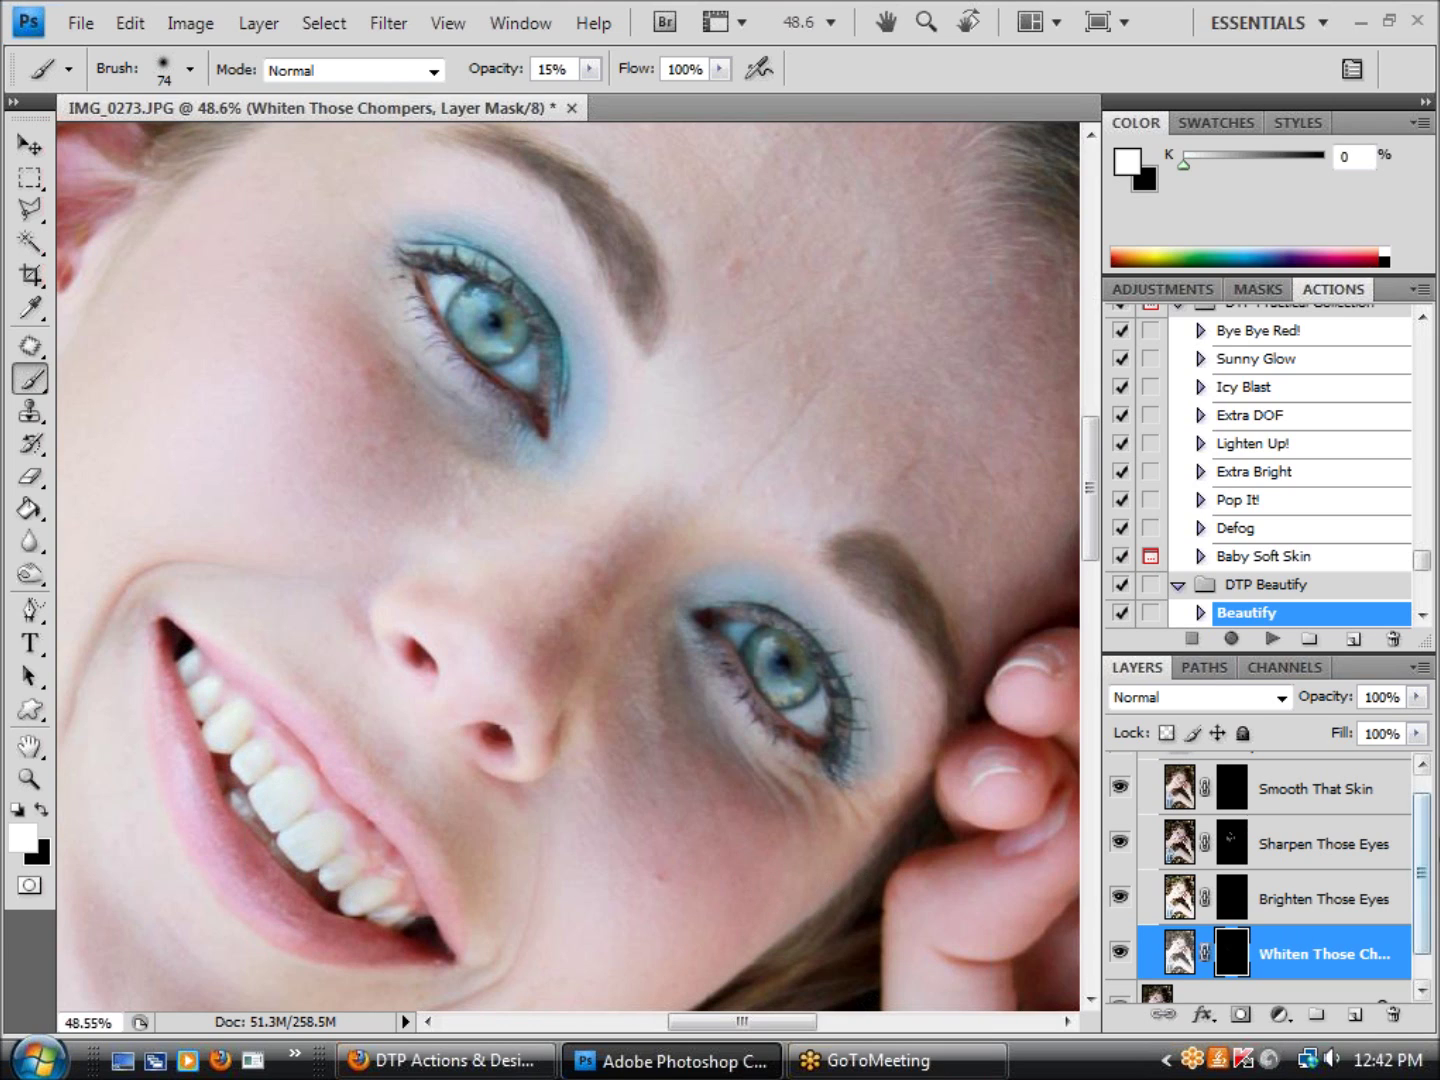
# Whiten the whites of both eyes on the Whiten Those Chompers mask with a 40 px brush
pyautogui.scroll(1, 1421, 860)
pyautogui.click(188, 70)
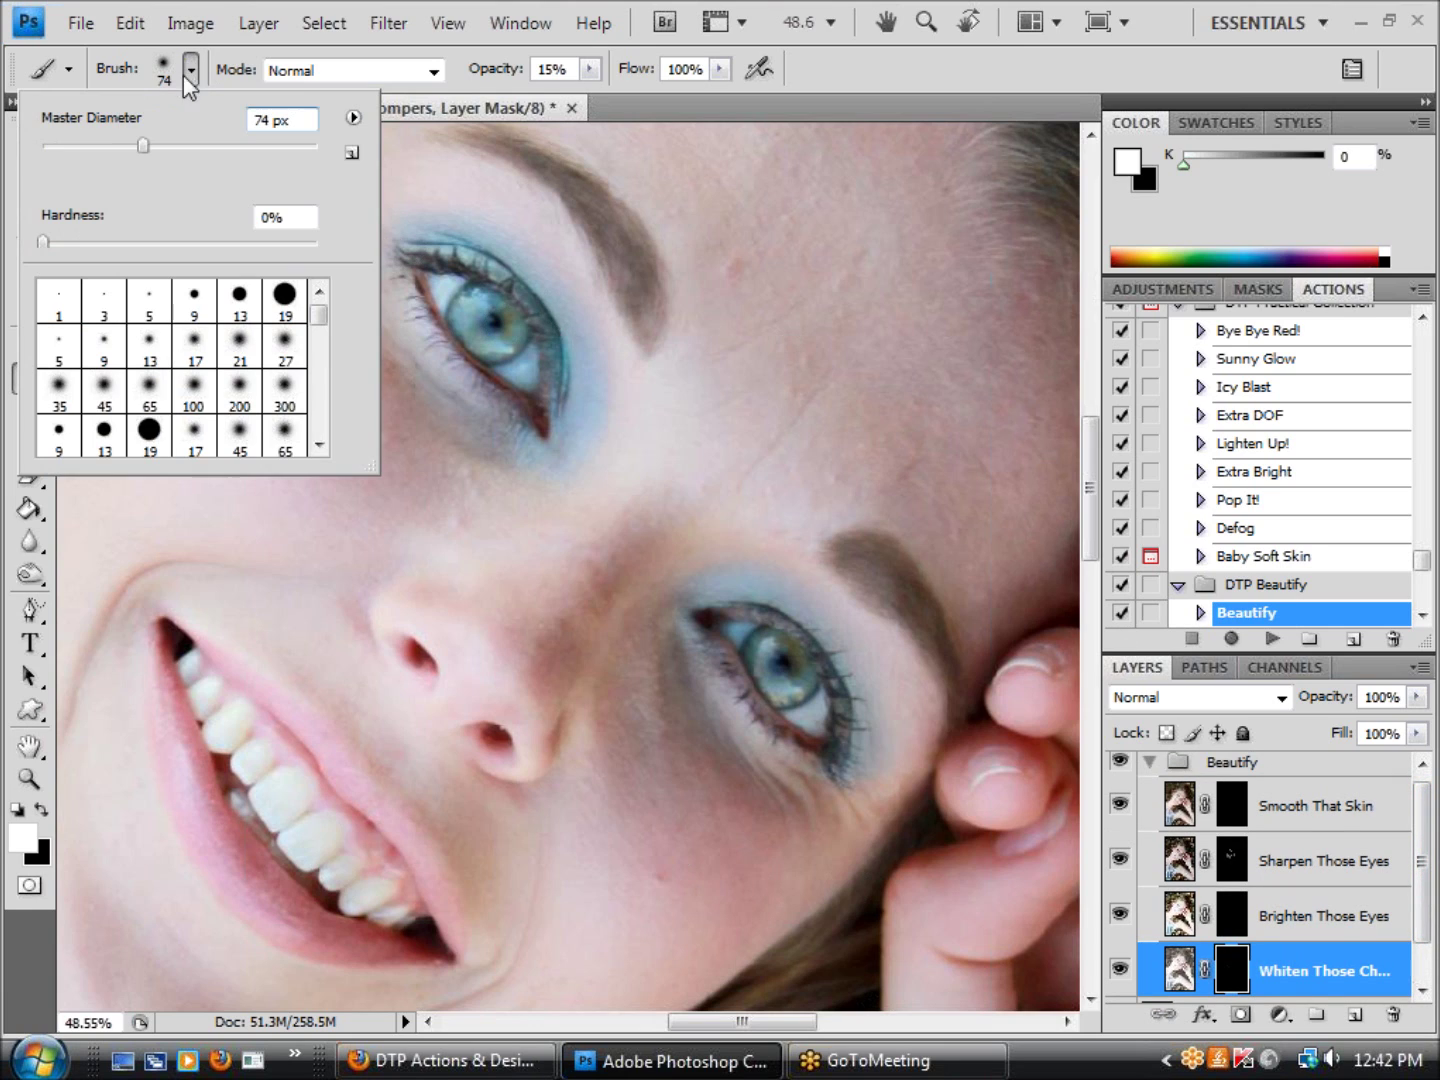
pyautogui.moveTo(143, 146); pyautogui.dragTo(96, 147)
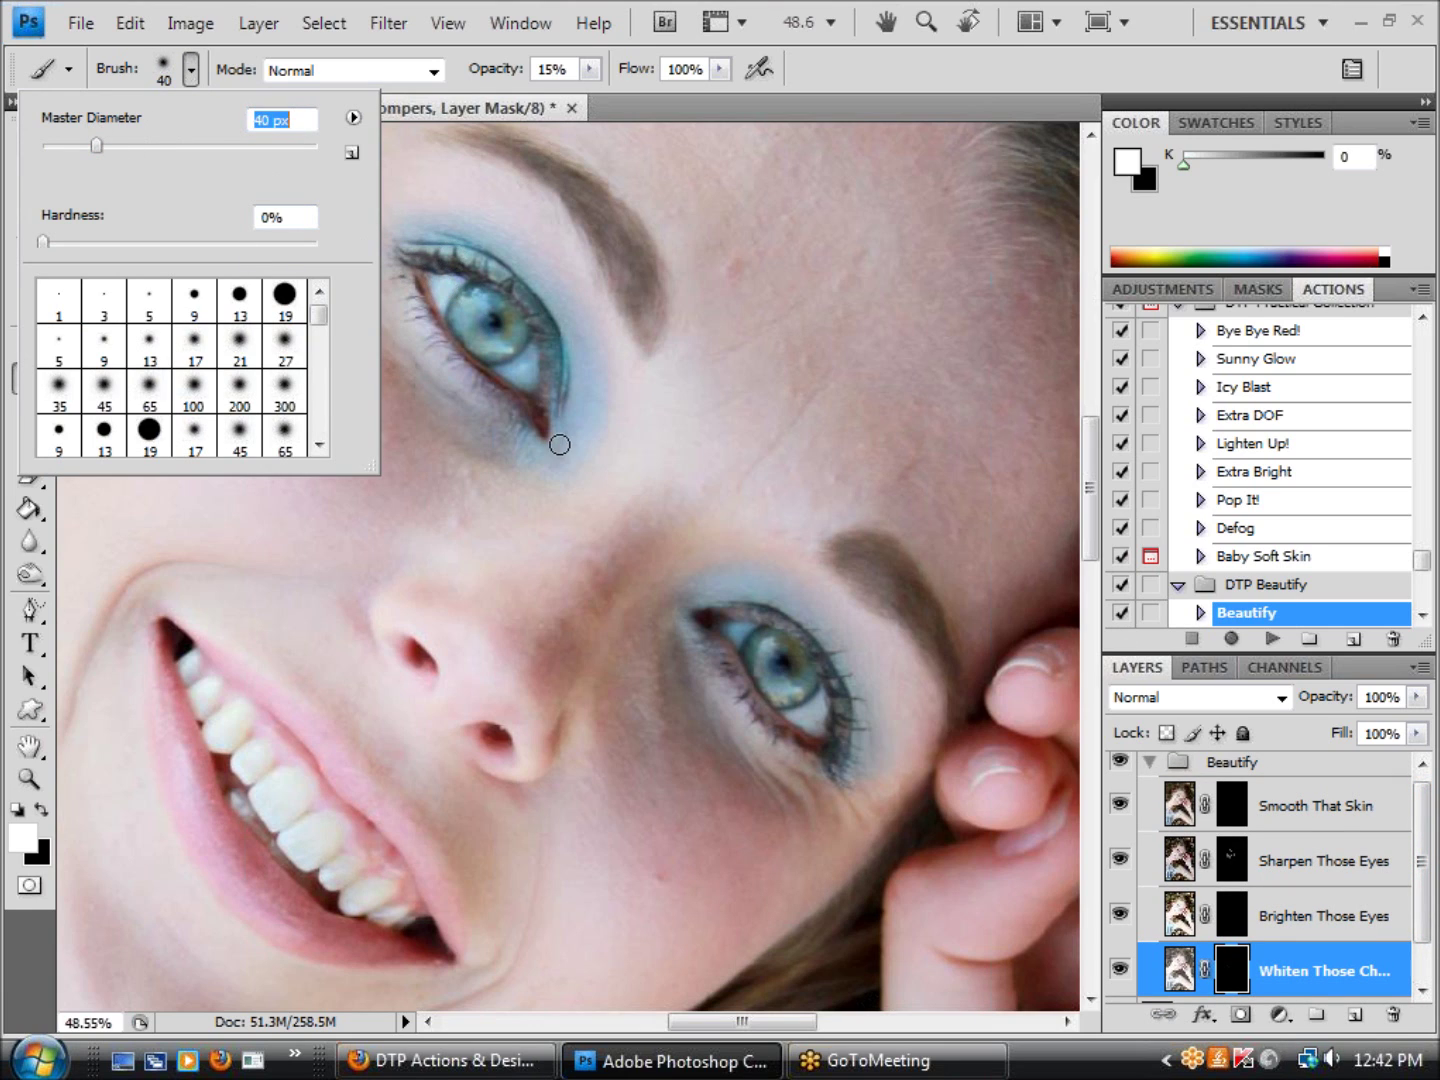
pyautogui.click(527, 367)
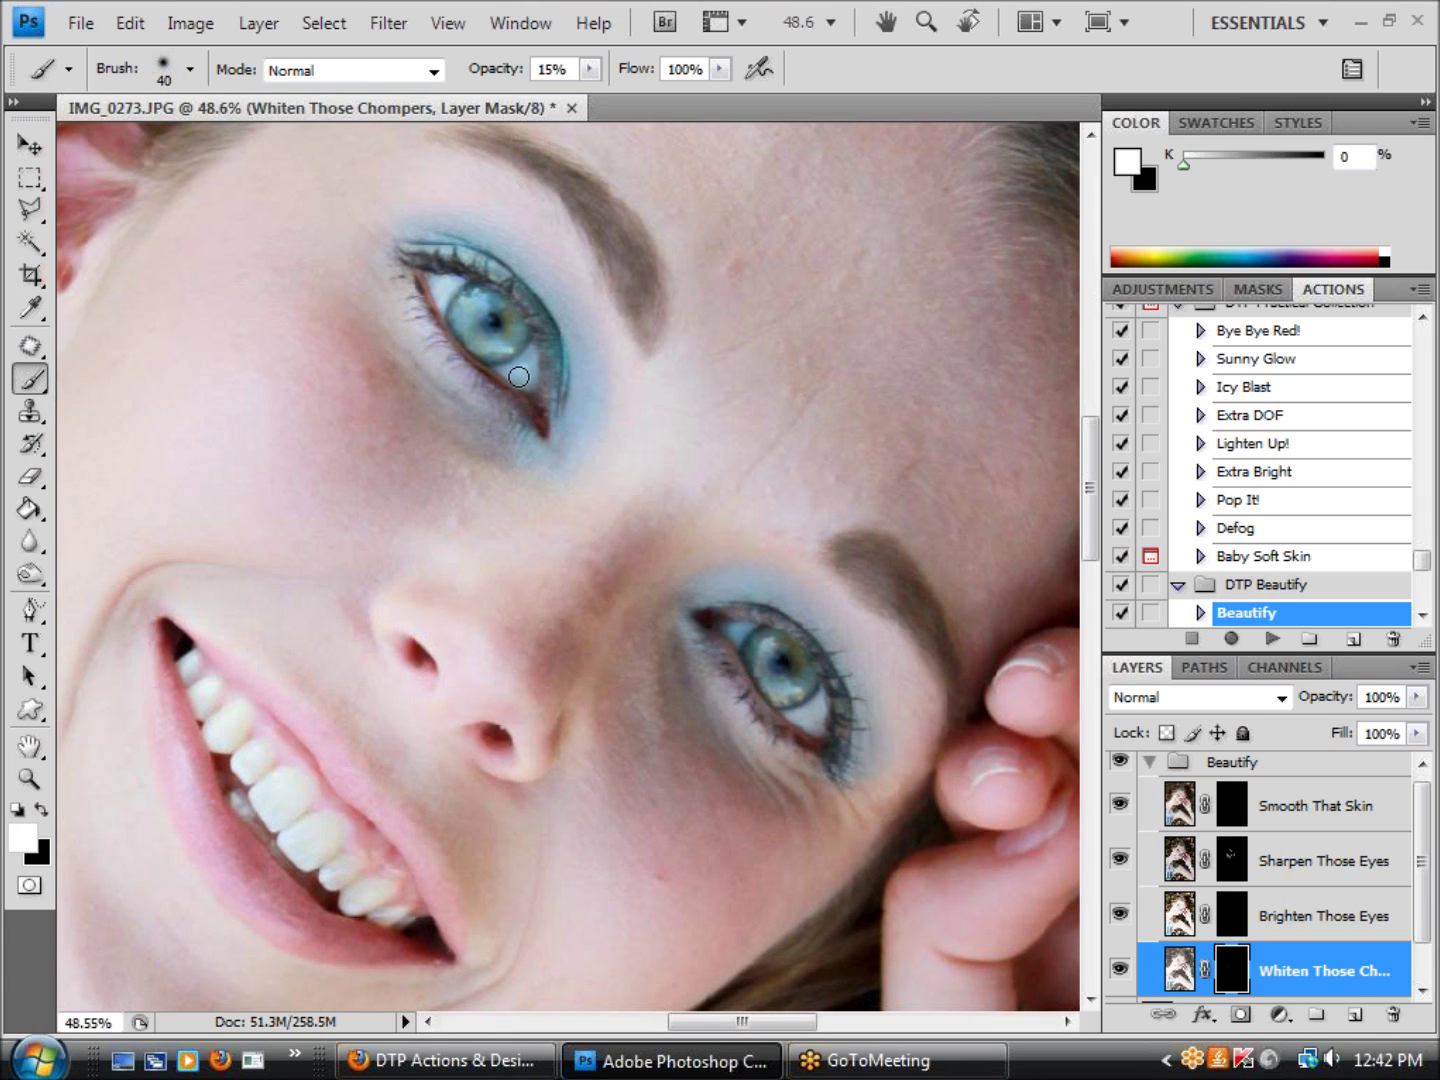
pyautogui.moveTo(518, 376); pyautogui.dragTo(514, 368)
pyautogui.click(708, 619)
pyautogui.click(750, 625)
# Compare the whole face with the Beautify group hidden and shown
pyautogui.scroll(-4, 598, 672)
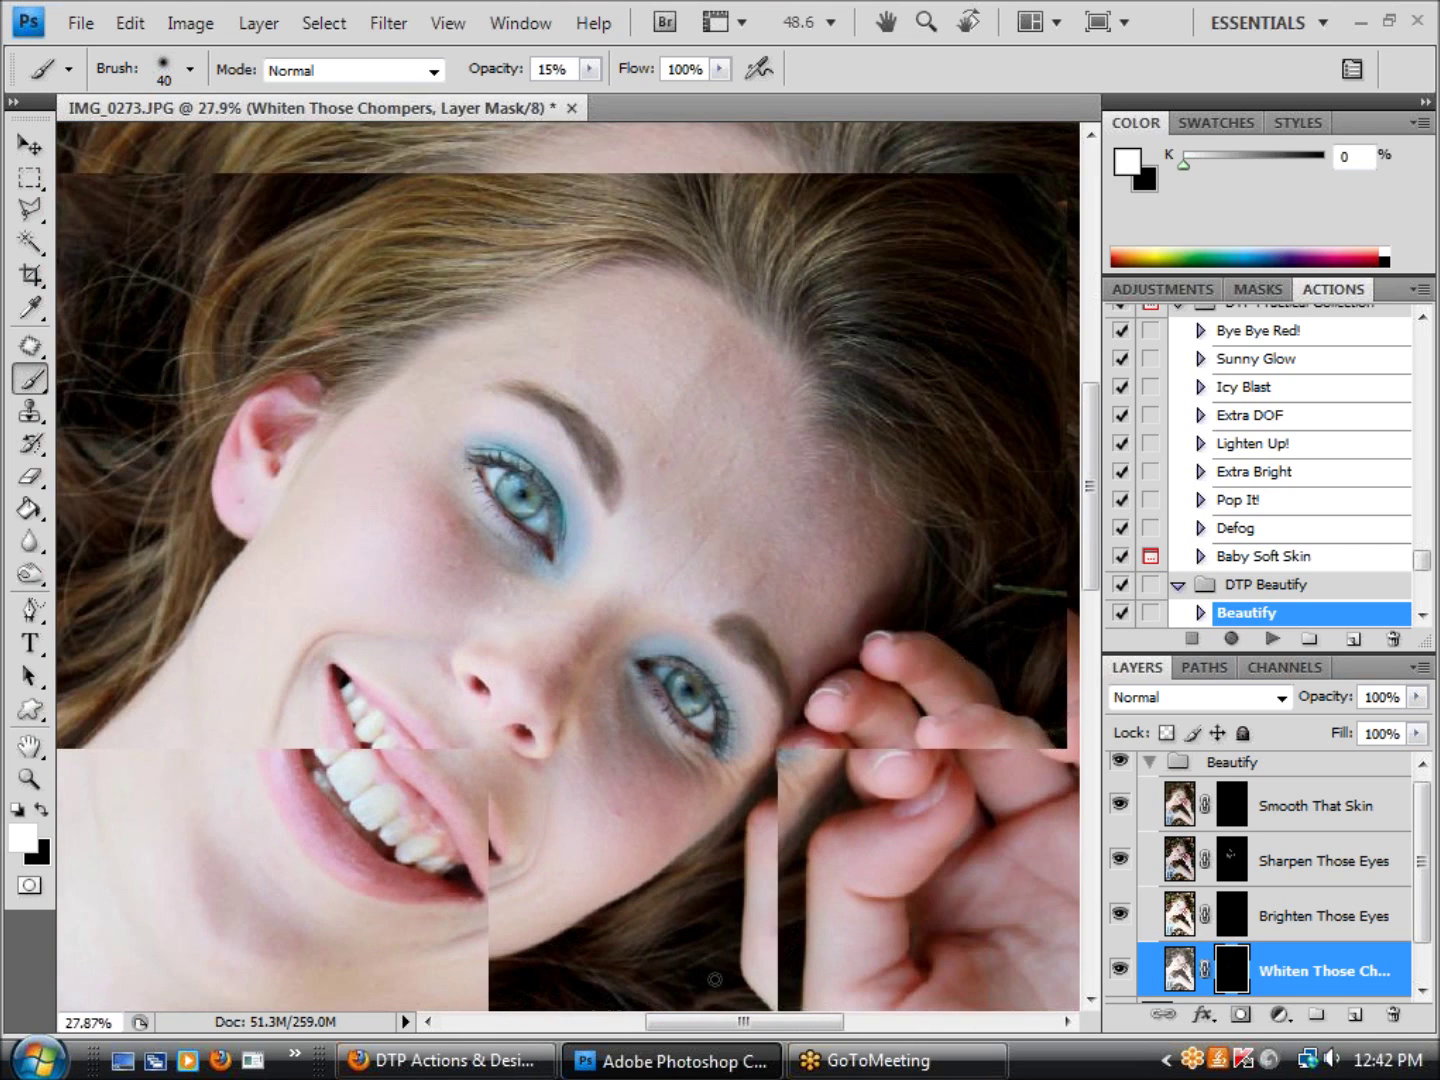
pyautogui.scroll(-1, 714, 979)
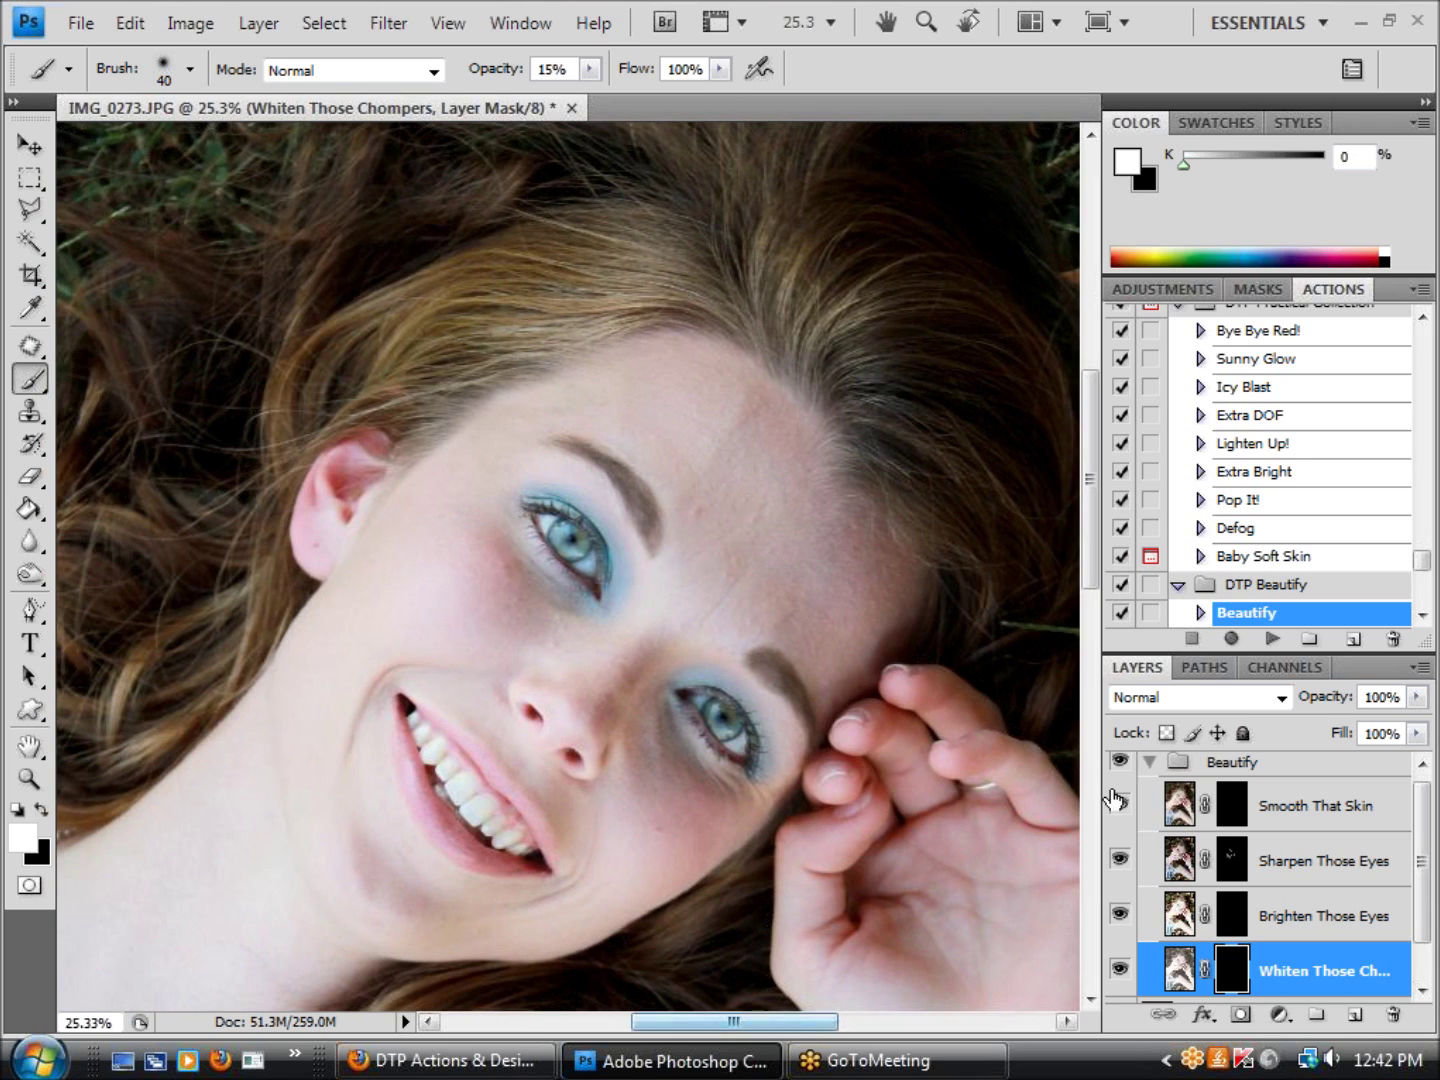
pyautogui.click(1120, 763)
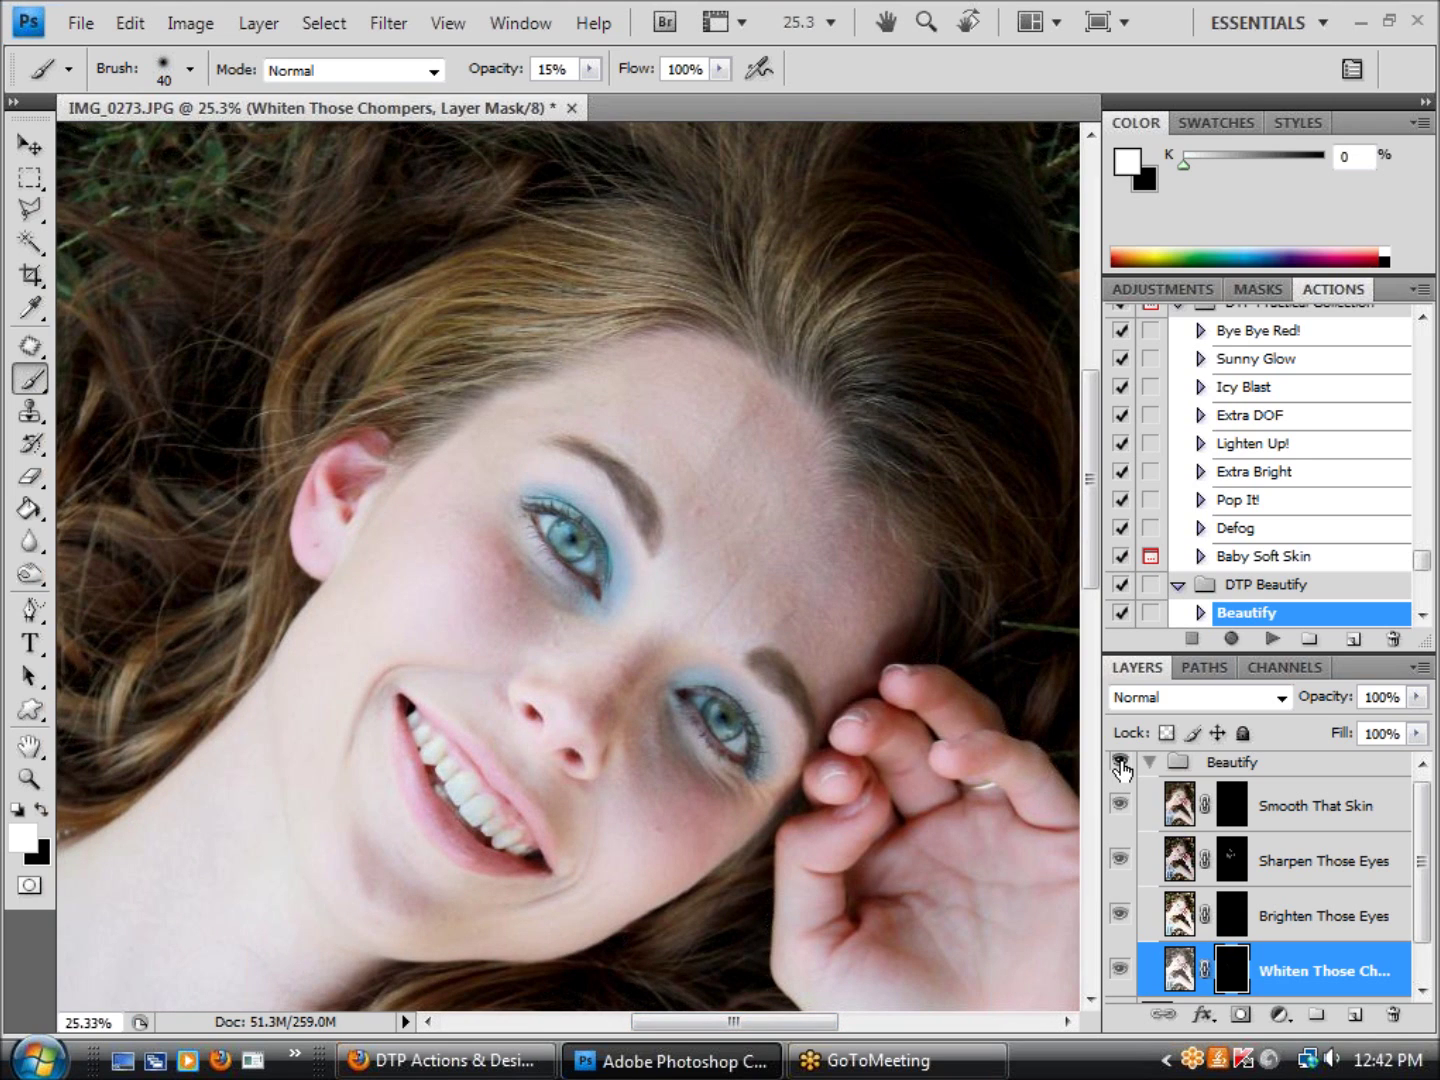
pyautogui.moveTo(740, 1021); pyautogui.dragTo(812, 1022)
pyautogui.moveTo(1090, 458); pyautogui.dragTo(1090, 498)
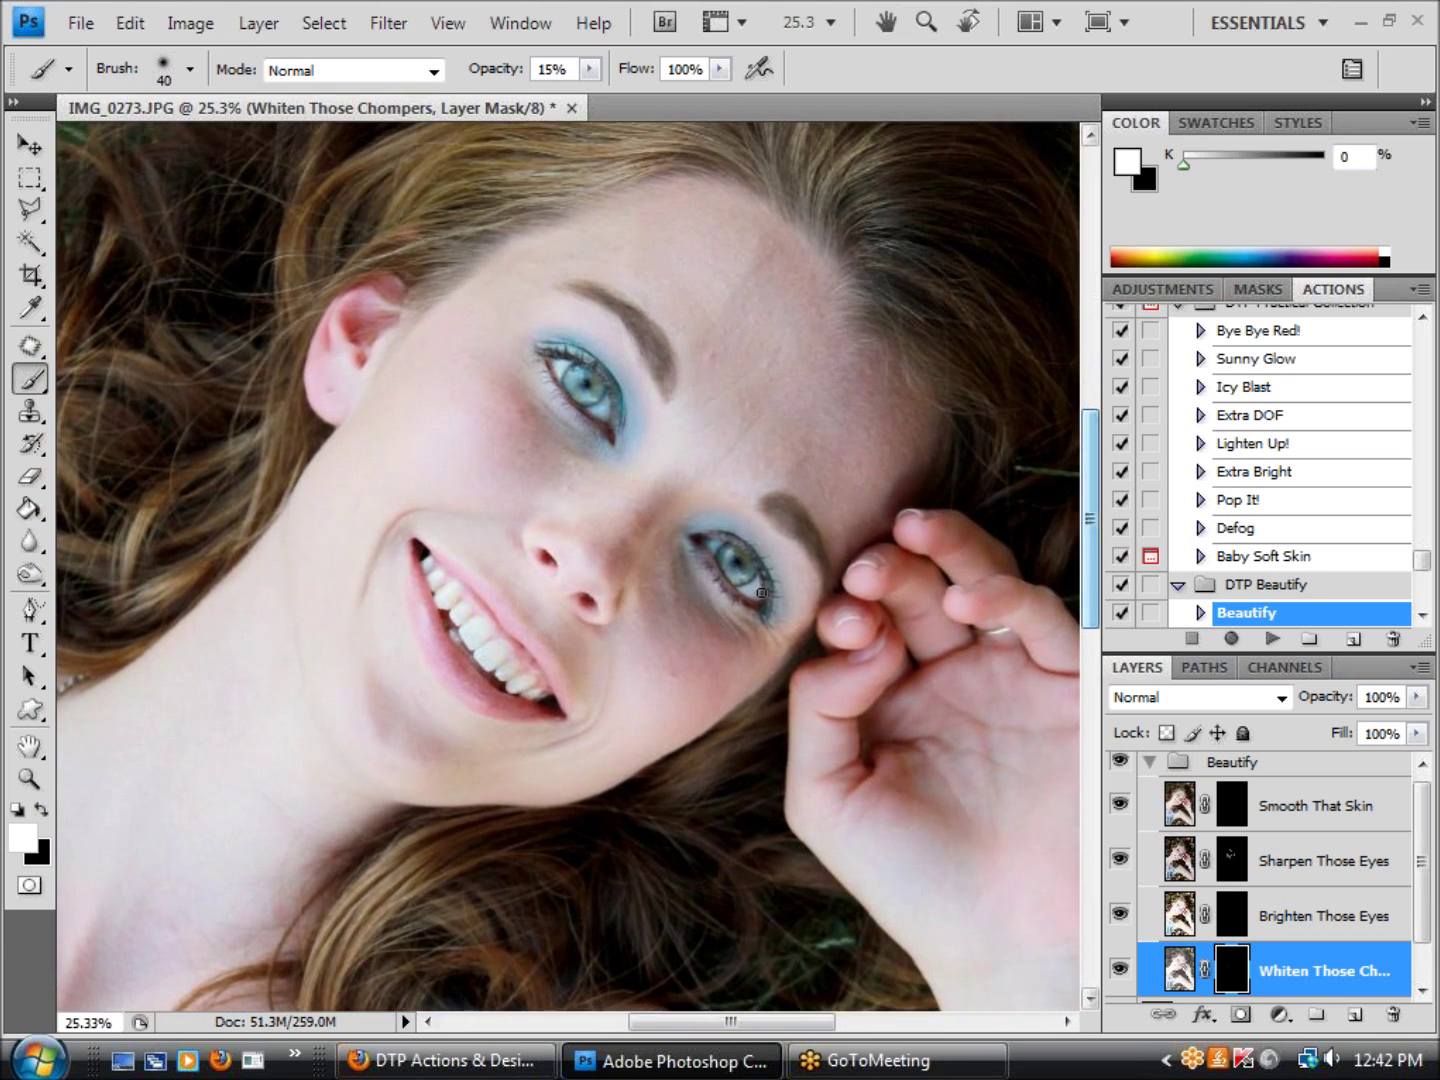
# Target the Smooth That Skin layer mask and set the brush opacity to 30%
pyautogui.scroll(-3, 762, 592)
pyautogui.moveTo(755, 1022); pyautogui.dragTo(760, 1022)
pyautogui.click(1229, 808)
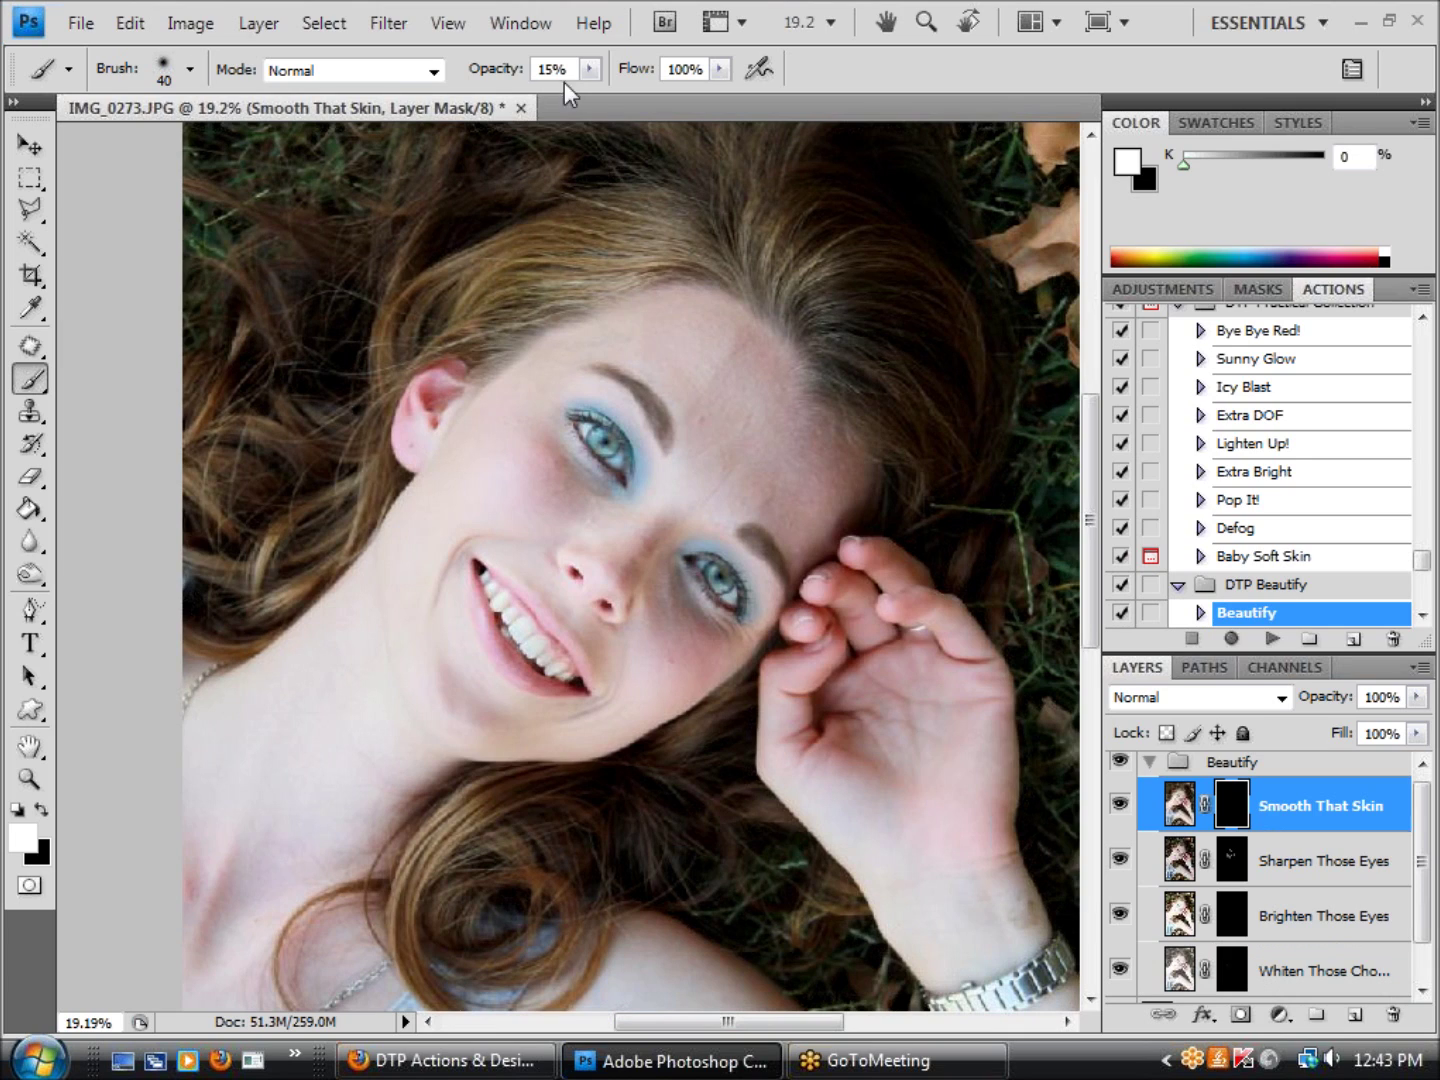
pyautogui.click(593, 69)
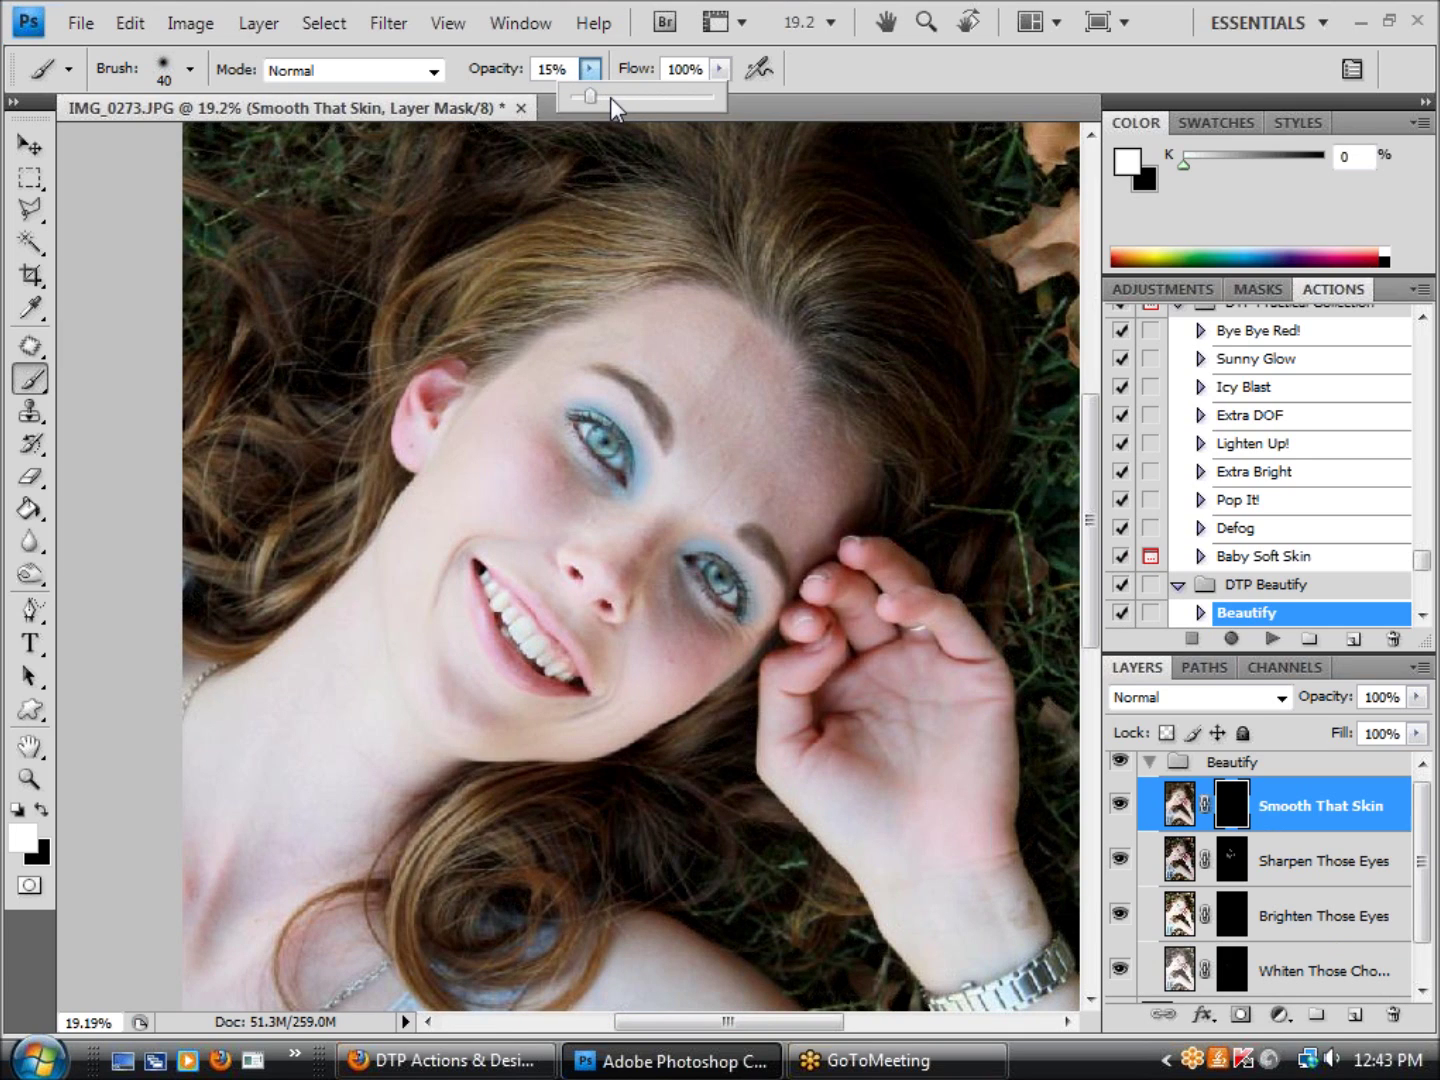
pyautogui.click(610, 97)
pyautogui.moveTo(610, 97); pyautogui.dragTo(613, 97)
pyautogui.click(1235, 815)
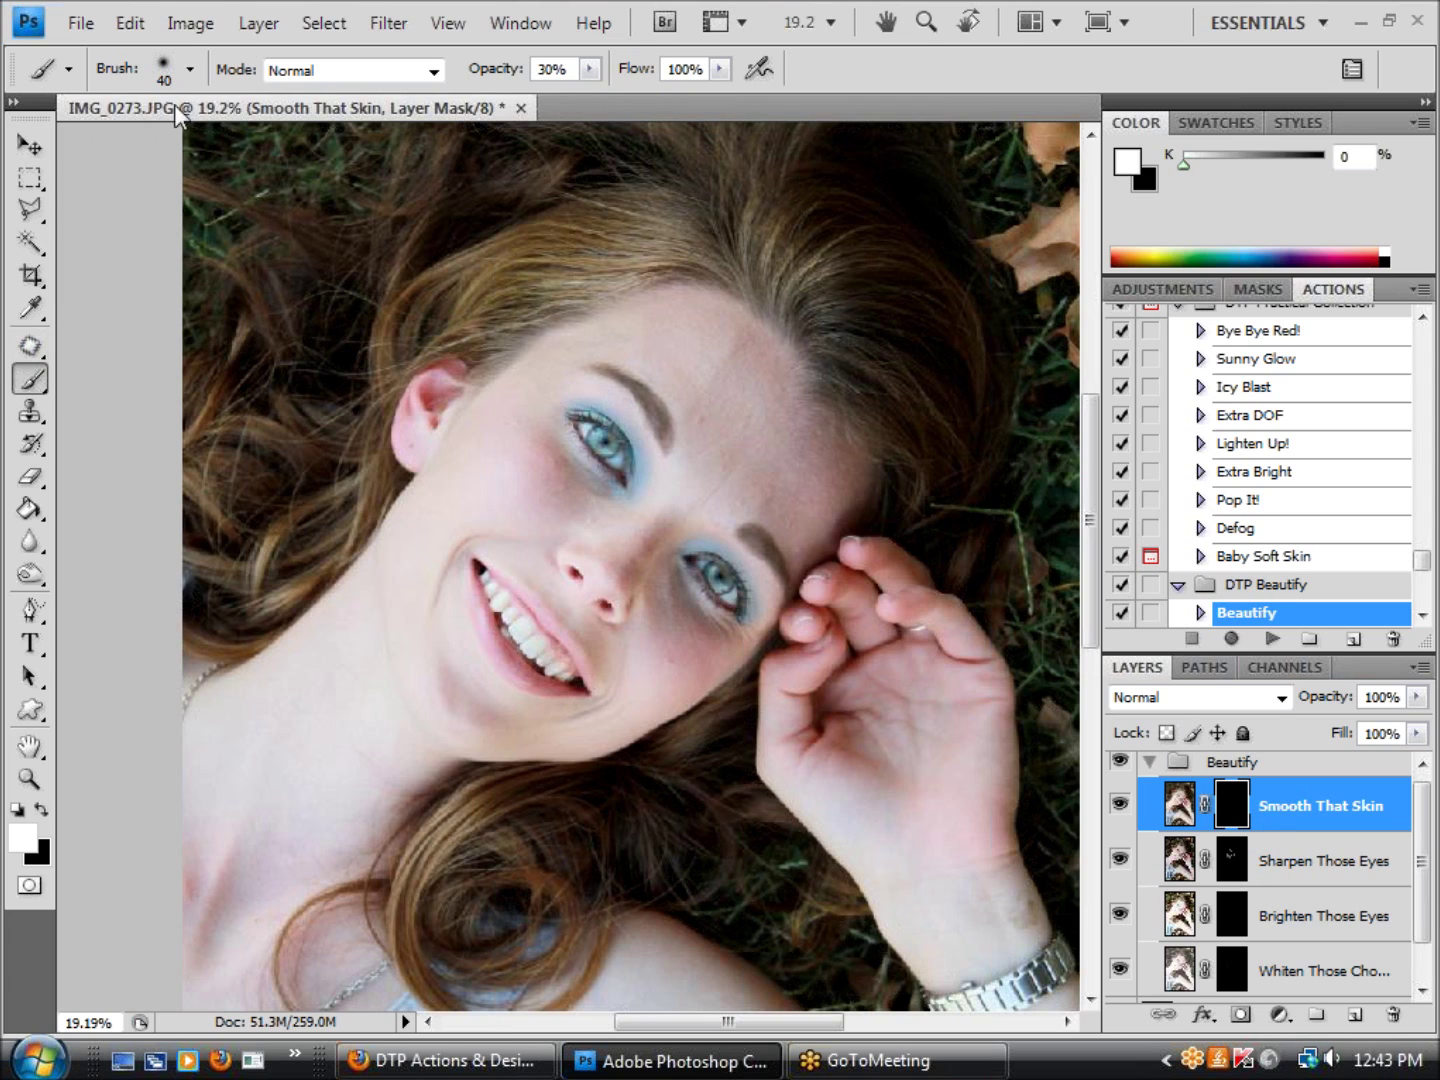
# Smooth the facial skin by painting white on the Smooth That Skin mask with a 380 px brush
pyautogui.click(190, 69)
pyautogui.moveTo(192, 145); pyautogui.dragTo(256, 158)
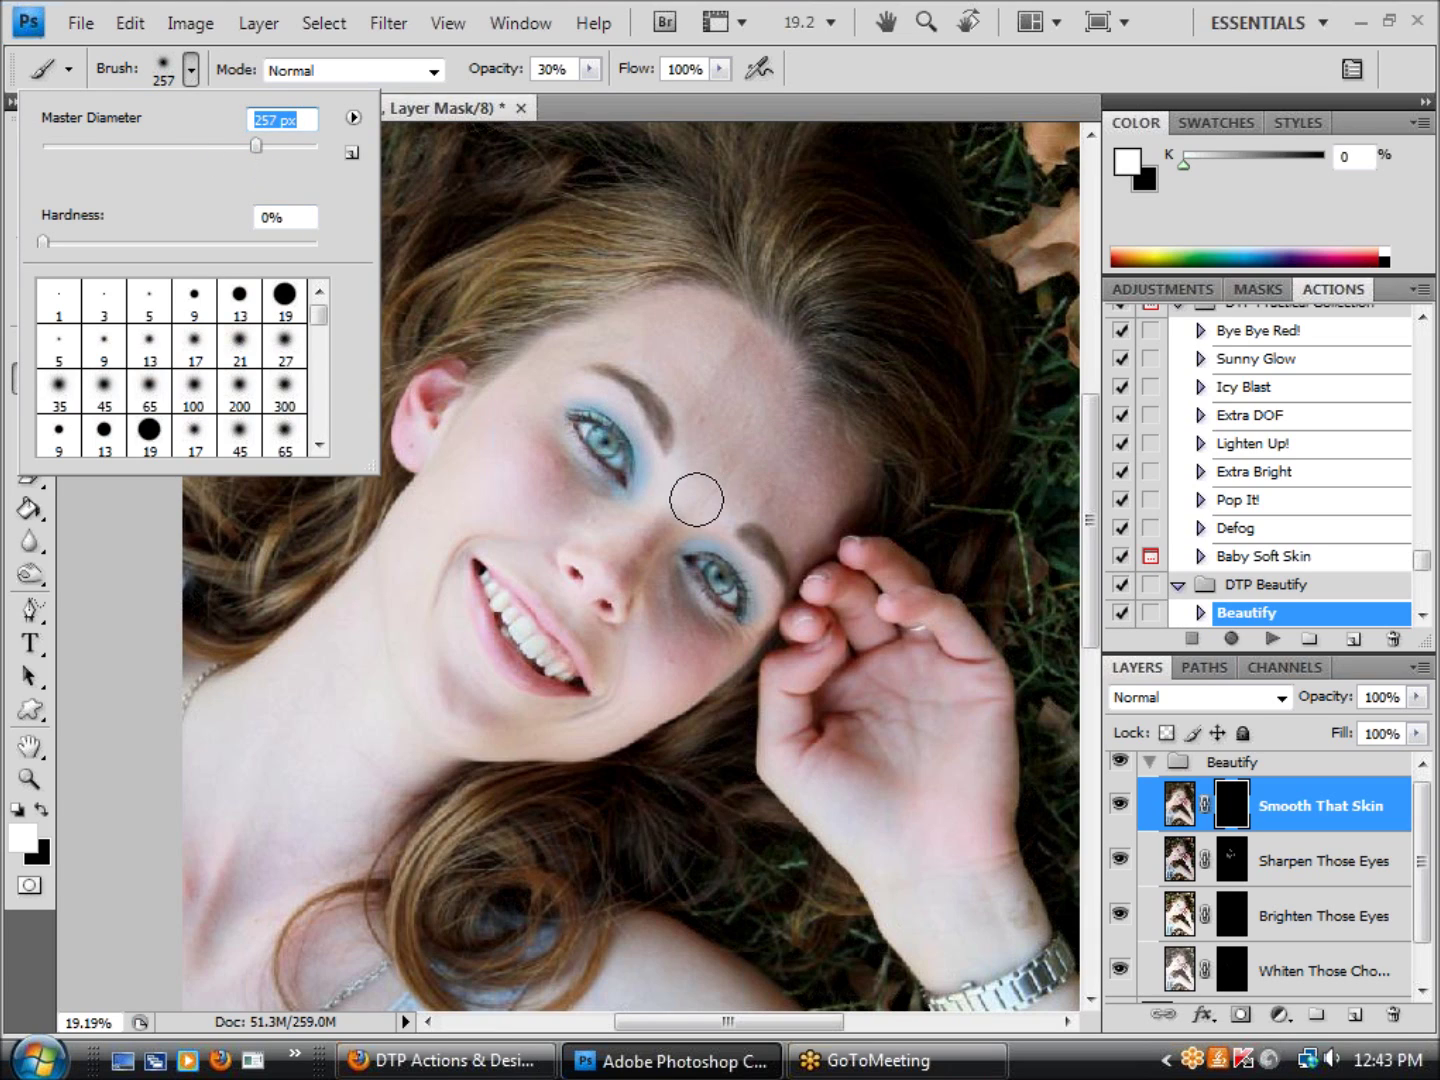
pyautogui.click(279, 146)
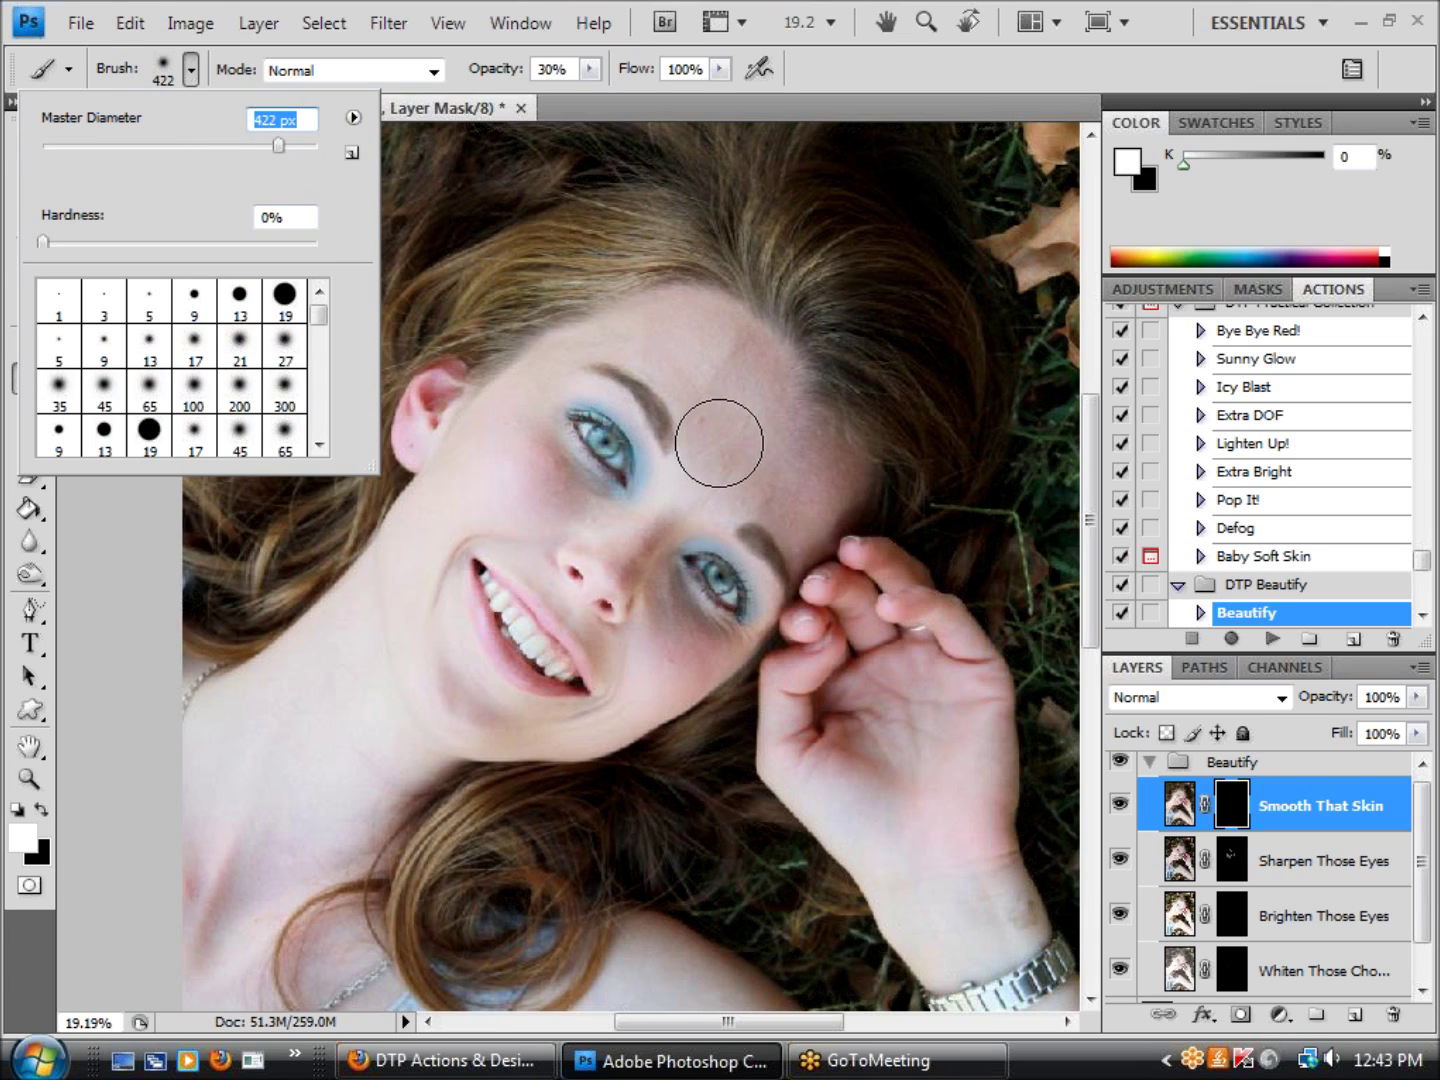
pyautogui.click(273, 146)
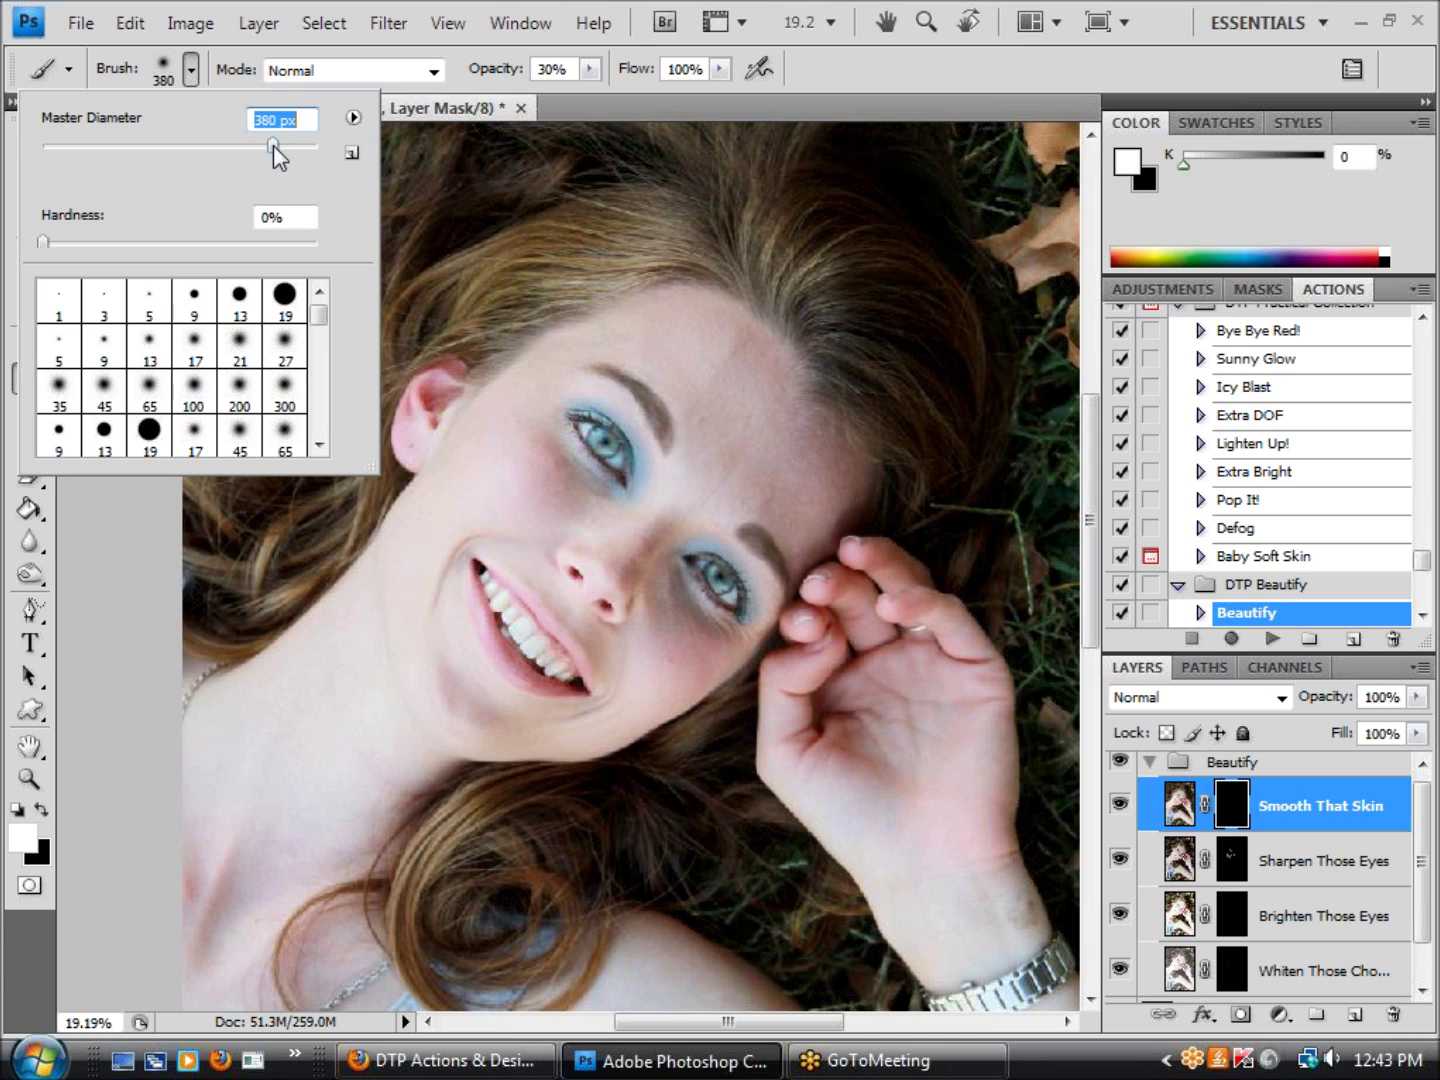
pyautogui.click(1233, 820)
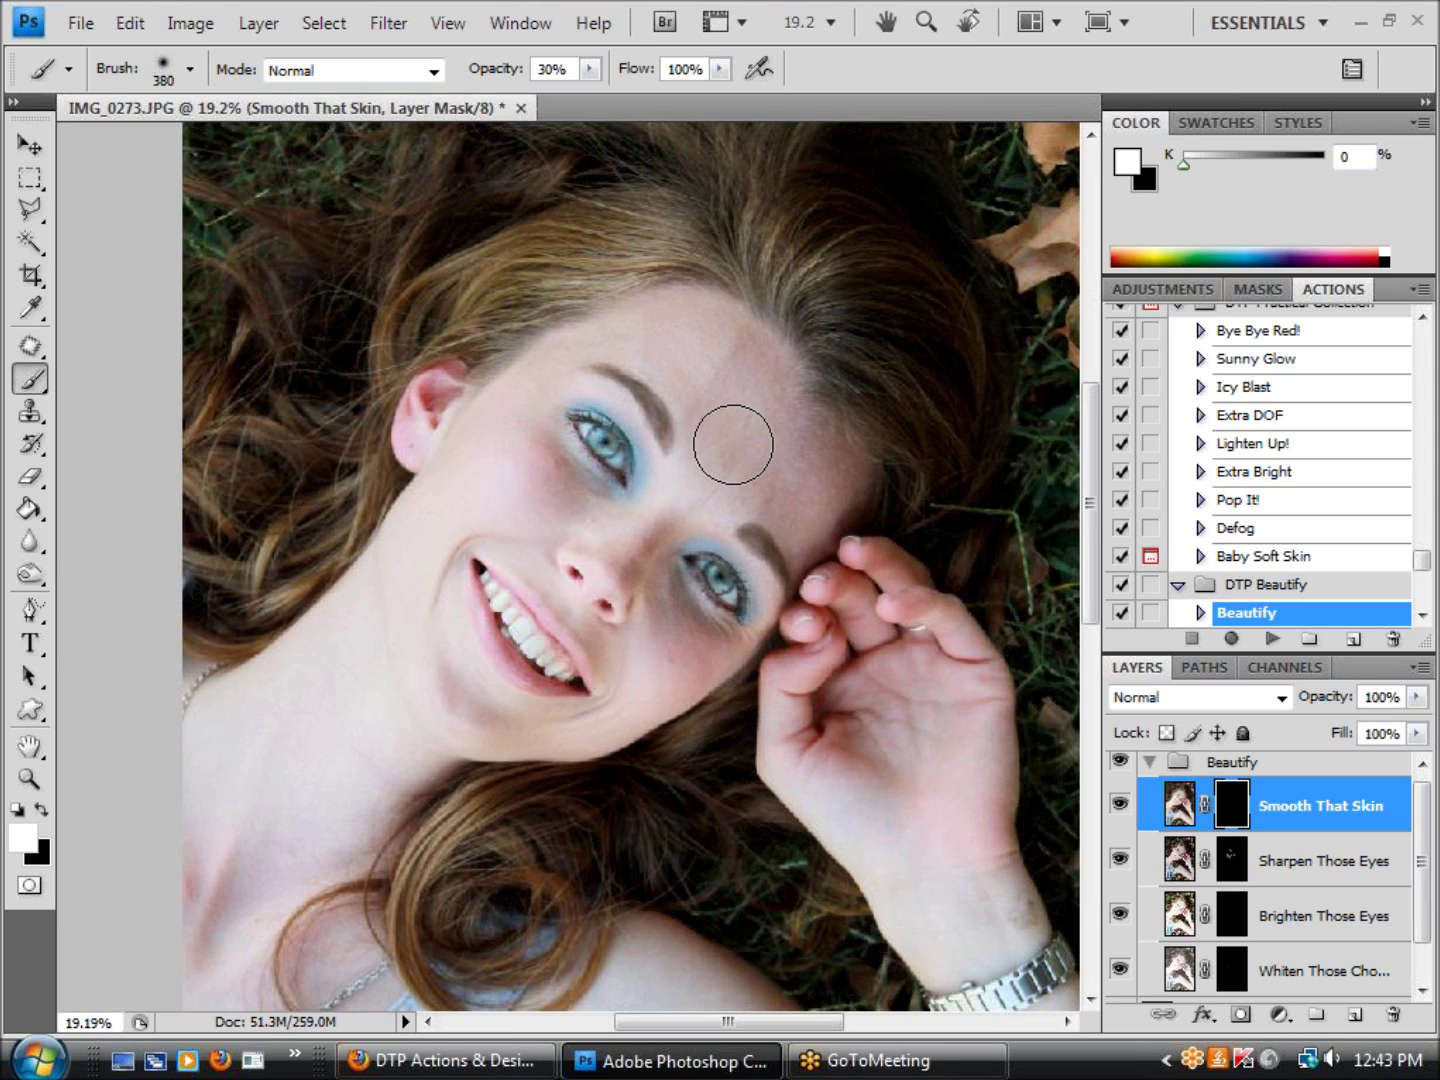
pyautogui.scroll(1, 733, 444)
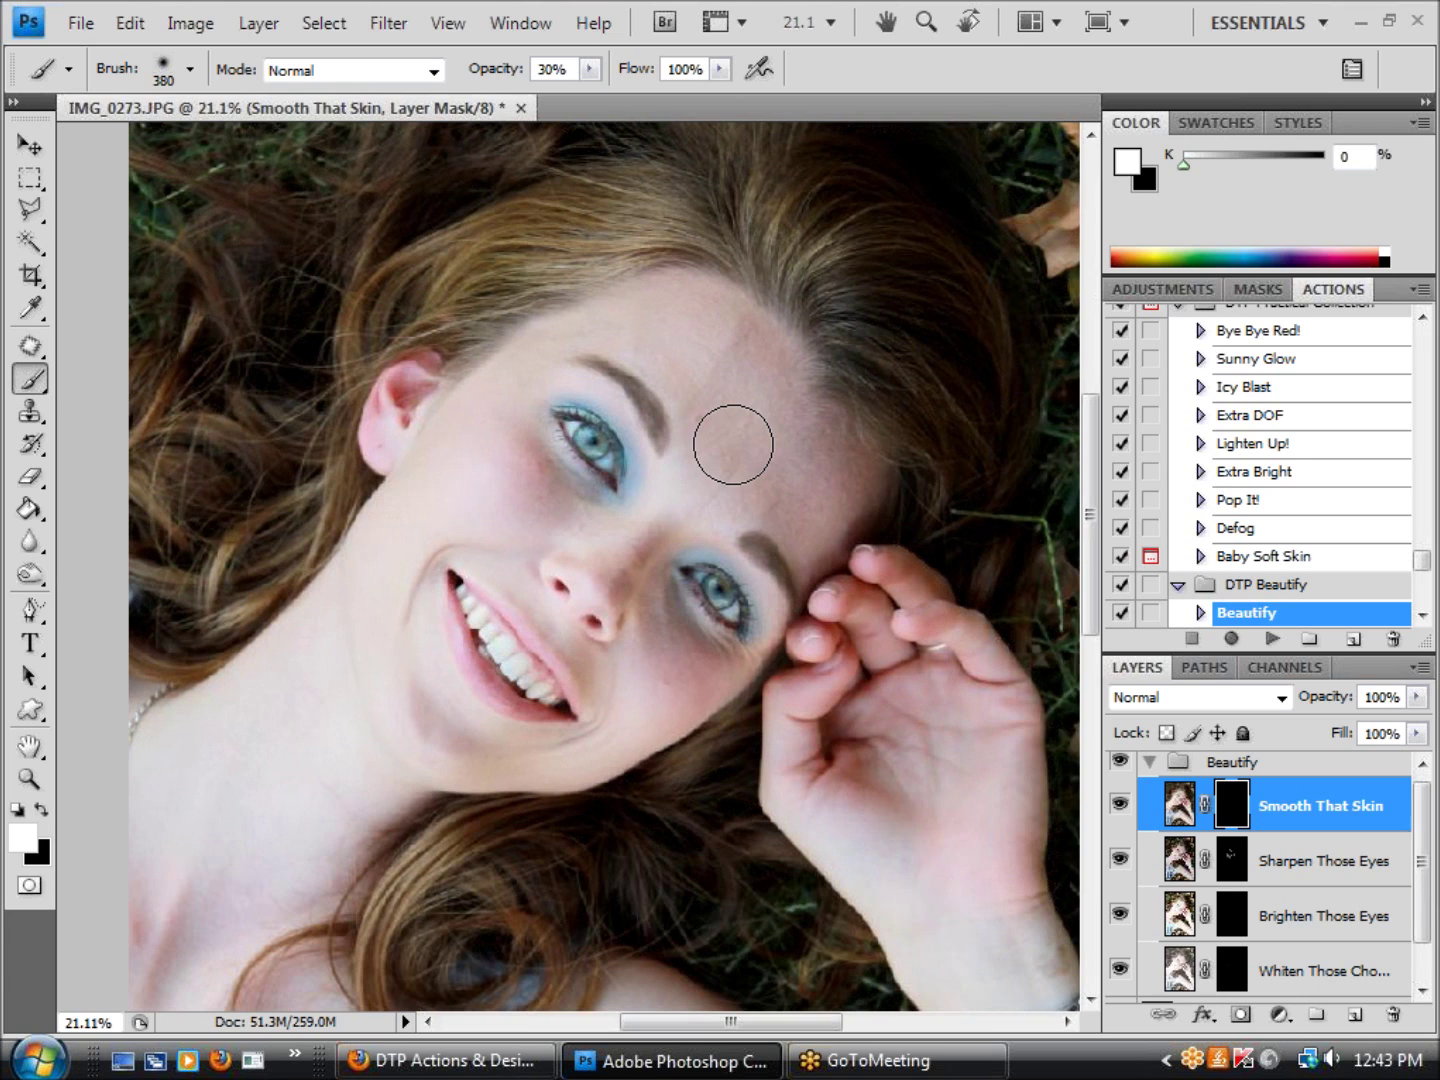
pyautogui.moveTo(752, 1022); pyautogui.dragTo(748, 1023)
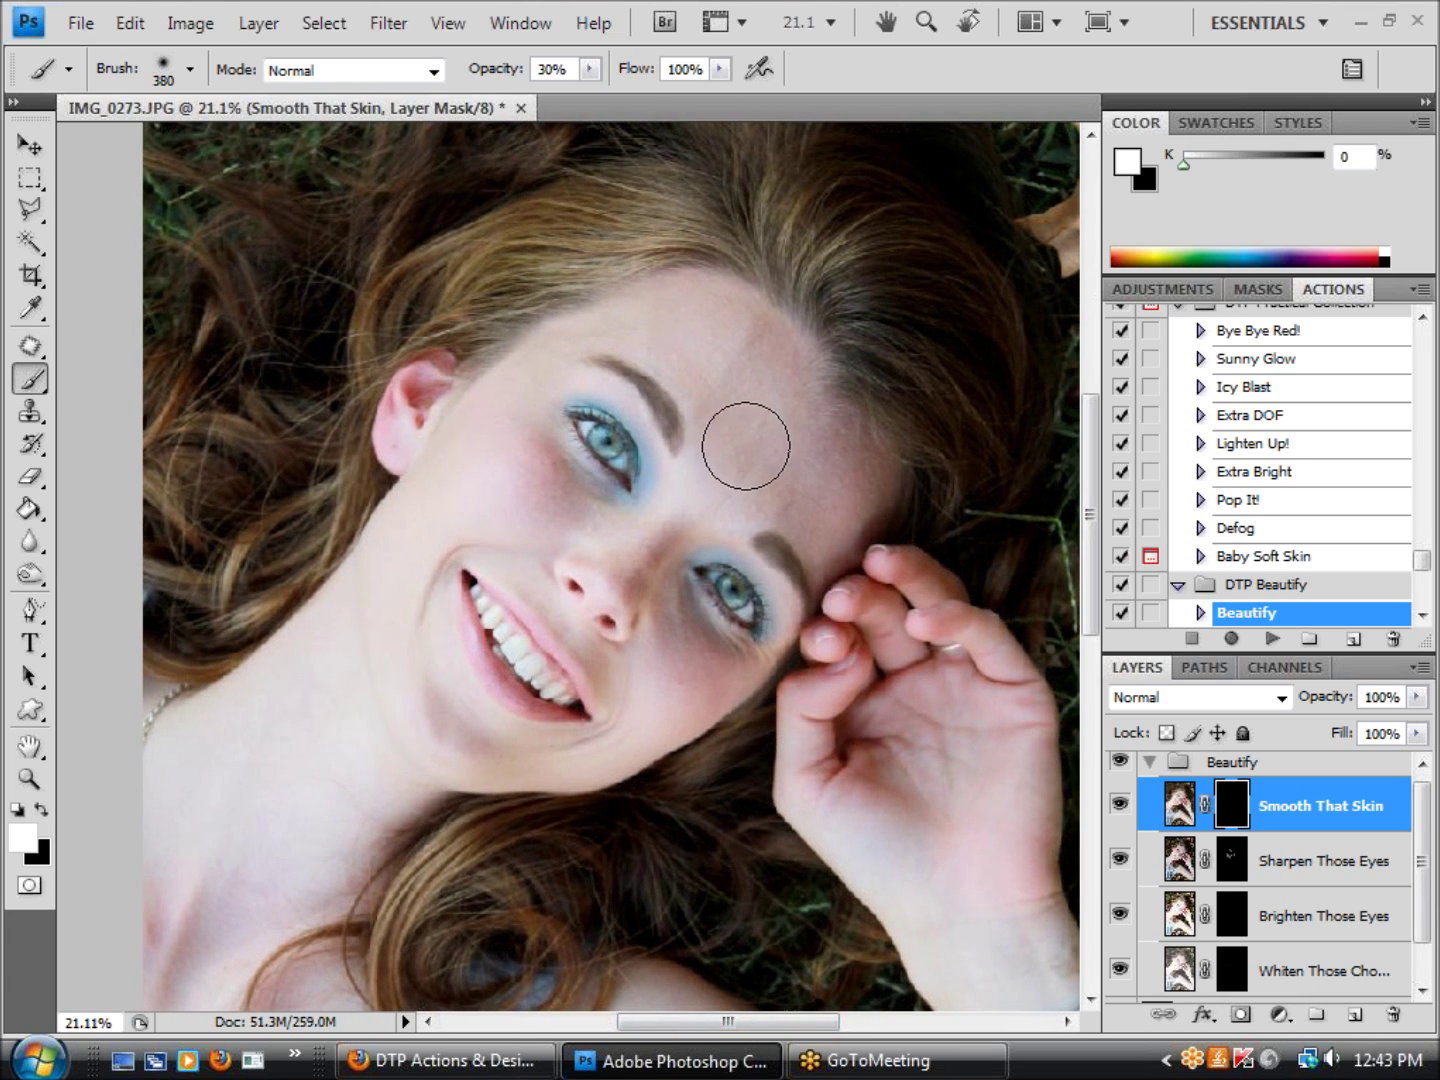
pyautogui.moveTo(745, 446)
pyautogui.mouseDown()
pyautogui.moveTo(708, 492)
pyautogui.moveTo(736, 459)
pyautogui.moveTo(725, 391)
pyautogui.moveTo(759, 445)
pyautogui.moveTo(702, 386)
pyautogui.moveTo(712, 405)
pyautogui.moveTo(704, 376)
pyautogui.moveTo(724, 373)
pyautogui.moveTo(774, 412)
pyautogui.moveTo(815, 523)
pyautogui.moveTo(854, 503)
pyautogui.moveTo(840, 451)
pyautogui.moveTo(685, 533)
pyautogui.moveTo(729, 471)
pyautogui.moveTo(660, 540)
pyautogui.moveTo(577, 568)
pyautogui.moveTo(524, 533)
pyautogui.moveTo(628, 621)
pyautogui.moveTo(649, 704)
pyautogui.moveTo(646, 611)
pyautogui.moveTo(697, 656)
pyautogui.moveTo(661, 586)
pyautogui.moveTo(718, 674)
pyautogui.moveTo(678, 650)
pyautogui.moveTo(666, 683)
pyautogui.moveTo(611, 728)
pyautogui.moveTo(636, 712)
pyautogui.moveTo(560, 741)
pyautogui.moveTo(428, 684)
pyautogui.moveTo(463, 721)
pyautogui.moveTo(414, 684)
pyautogui.moveTo(429, 630)
pyautogui.moveTo(411, 525)
pyautogui.moveTo(412, 560)
pyautogui.moveTo(487, 416)
pyautogui.moveTo(503, 496)
pyautogui.moveTo(516, 432)
pyautogui.moveTo(582, 517)
pyautogui.moveTo(524, 426)
pyautogui.moveTo(630, 519)
pyautogui.moveTo(607, 527)
pyautogui.moveTo(644, 521)
pyautogui.moveTo(475, 529)
pyautogui.moveTo(565, 593)
pyautogui.moveTo(507, 527)
pyautogui.moveTo(459, 506)
pyautogui.moveTo(417, 601)
pyautogui.moveTo(430, 464)
pyautogui.moveTo(479, 482)
pyautogui.moveTo(499, 471)
pyautogui.moveTo(503, 410)
pyautogui.moveTo(542, 363)
pyautogui.moveTo(517, 517)
pyautogui.moveTo(596, 537)
pyautogui.moveTo(685, 511)
pyautogui.moveTo(716, 484)
pyautogui.moveTo(725, 394)
pyautogui.moveTo(689, 337)
pyautogui.moveTo(631, 323)
pyautogui.moveTo(573, 337)
pyautogui.moveTo(723, 330)
pyautogui.moveTo(820, 461)
pyautogui.moveTo(639, 532)
pyautogui.moveTo(685, 645)
pyautogui.moveTo(649, 694)
pyautogui.moveTo(624, 540)
pyautogui.moveTo(659, 662)
pyautogui.moveTo(473, 745)
pyautogui.moveTo(427, 710)
pyautogui.moveTo(460, 752)
pyautogui.mouseUp()
# Smooth the neck, chest and arm on the Smooth That Skin mask with a 422 px brush at 21% opacity
pyautogui.scroll(-3, 462, 756)
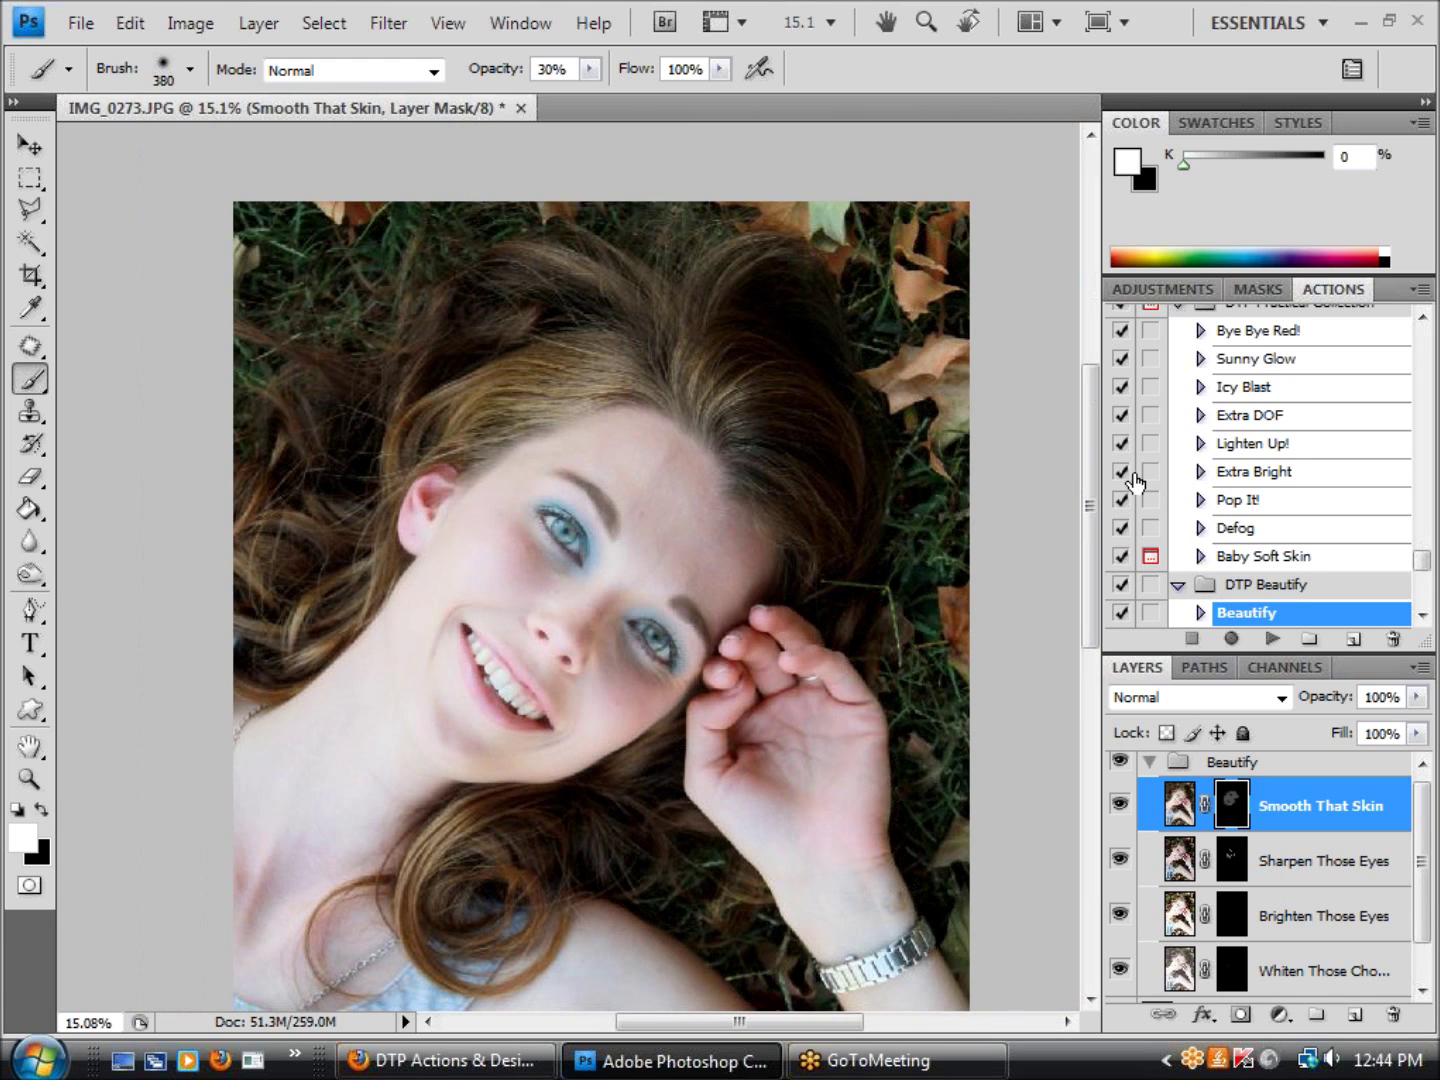
pyautogui.moveTo(1087, 482); pyautogui.dragTo(1085, 518)
pyautogui.moveTo(809, 1022); pyautogui.dragTo(786, 1030)
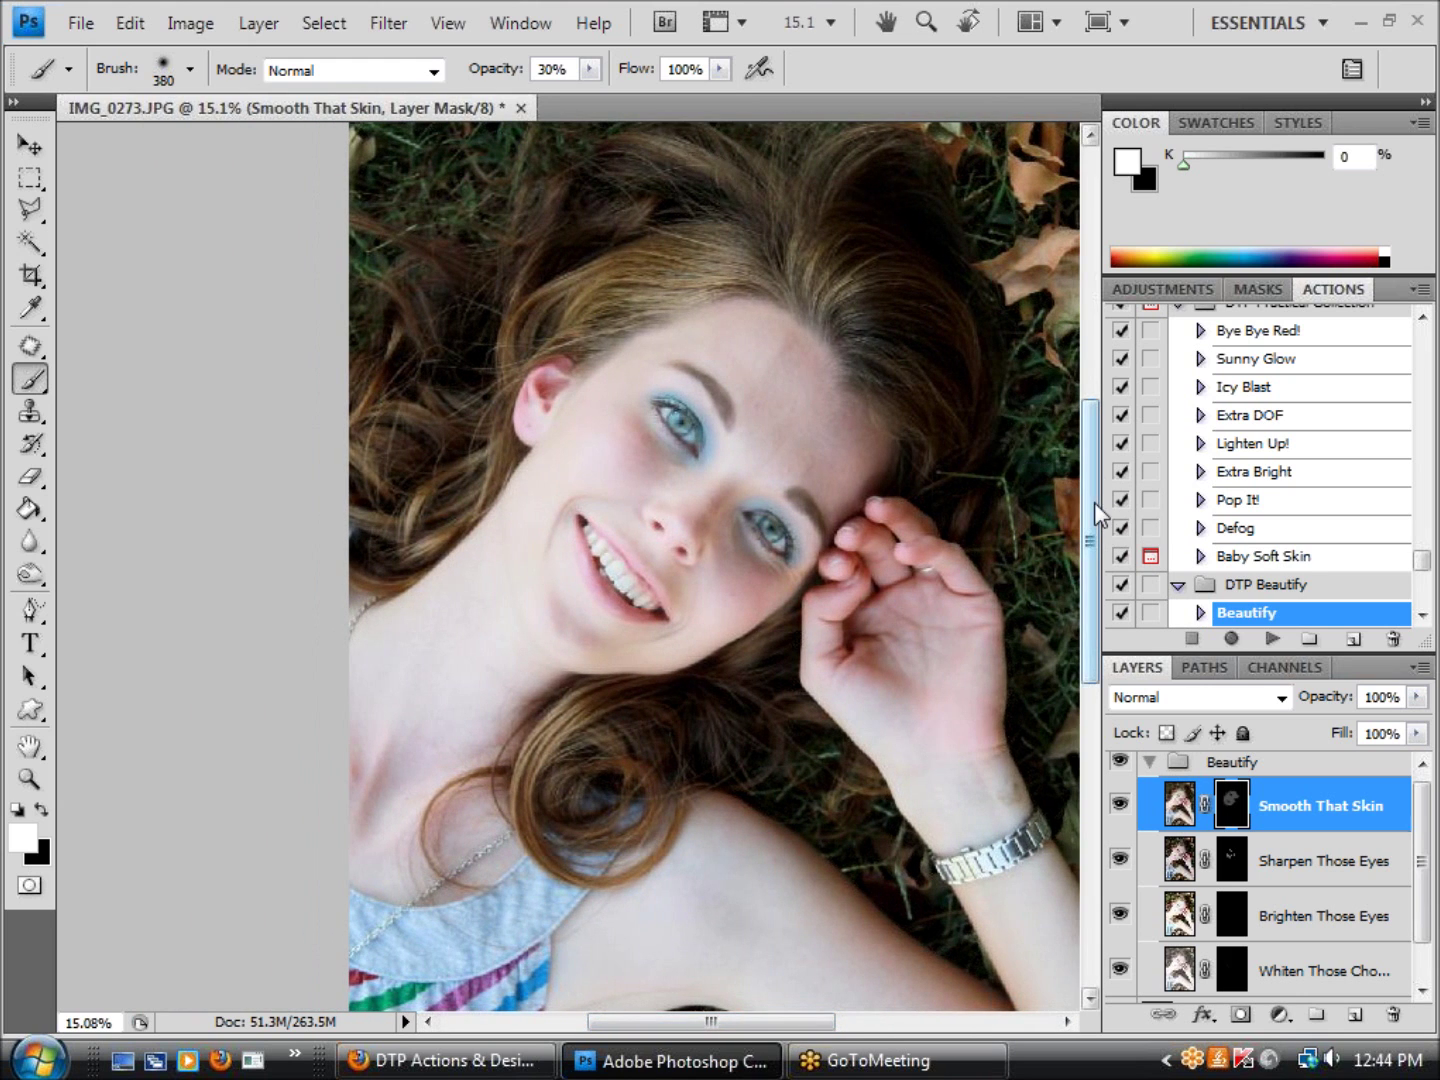
pyautogui.moveTo(1097, 510); pyautogui.dragTo(1093, 558)
pyautogui.scroll(-1, 871, 767)
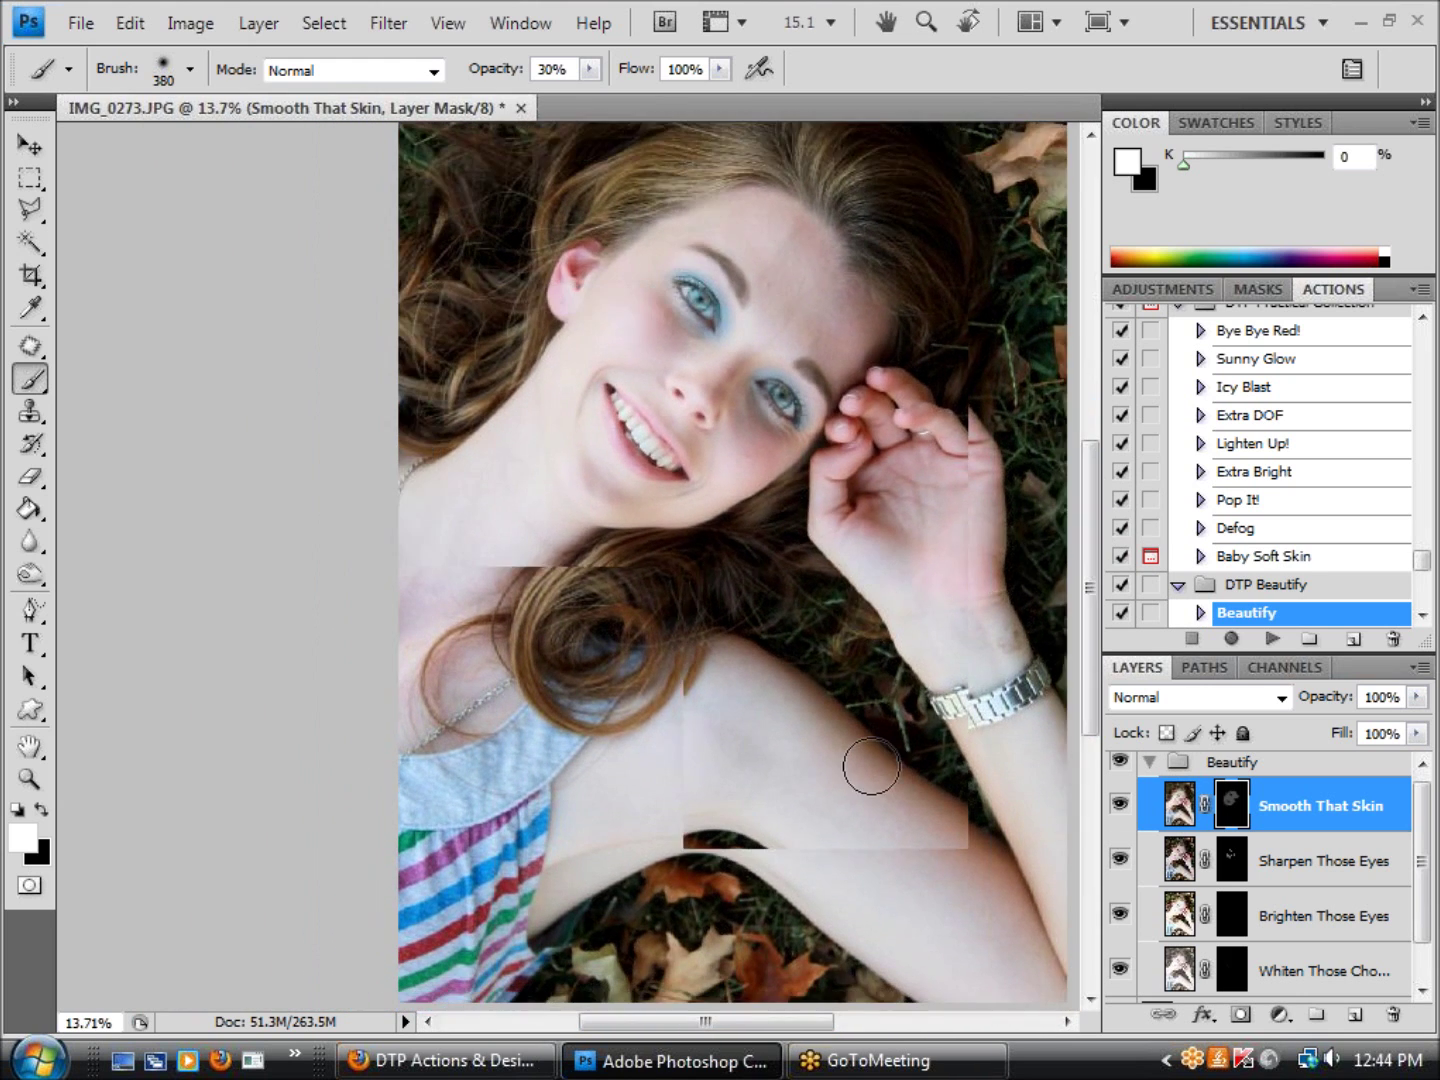
pyautogui.moveTo(765, 1022); pyautogui.dragTo(785, 1022)
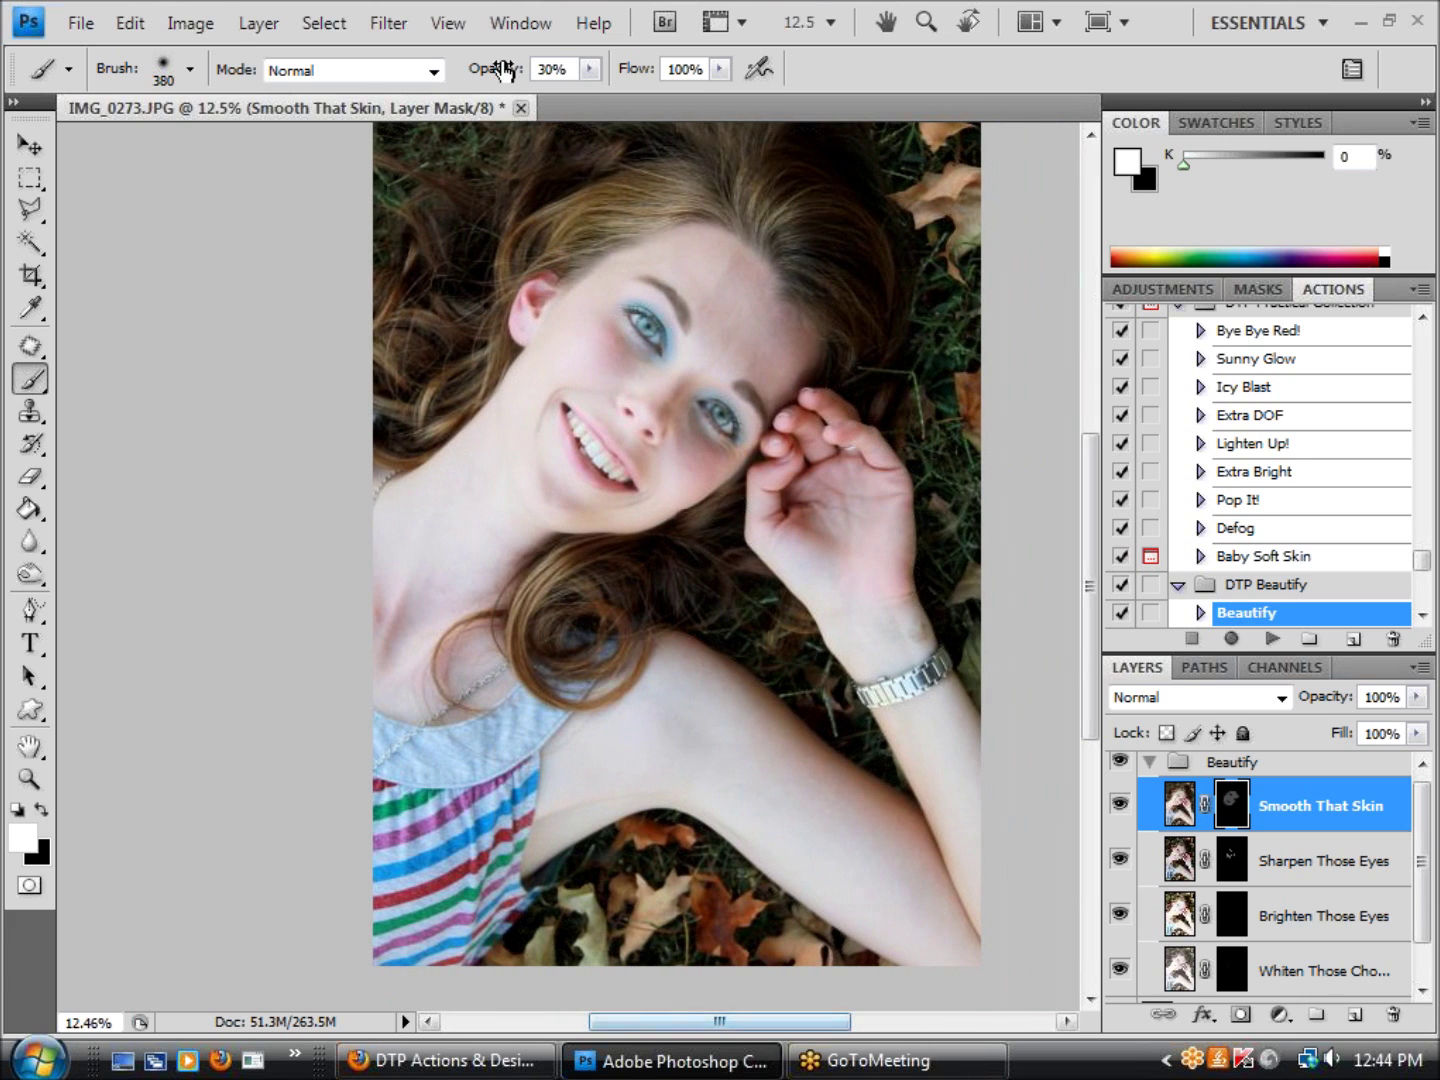
pyautogui.click(590, 69)
pyautogui.moveTo(588, 97); pyautogui.dragTo(576, 97)
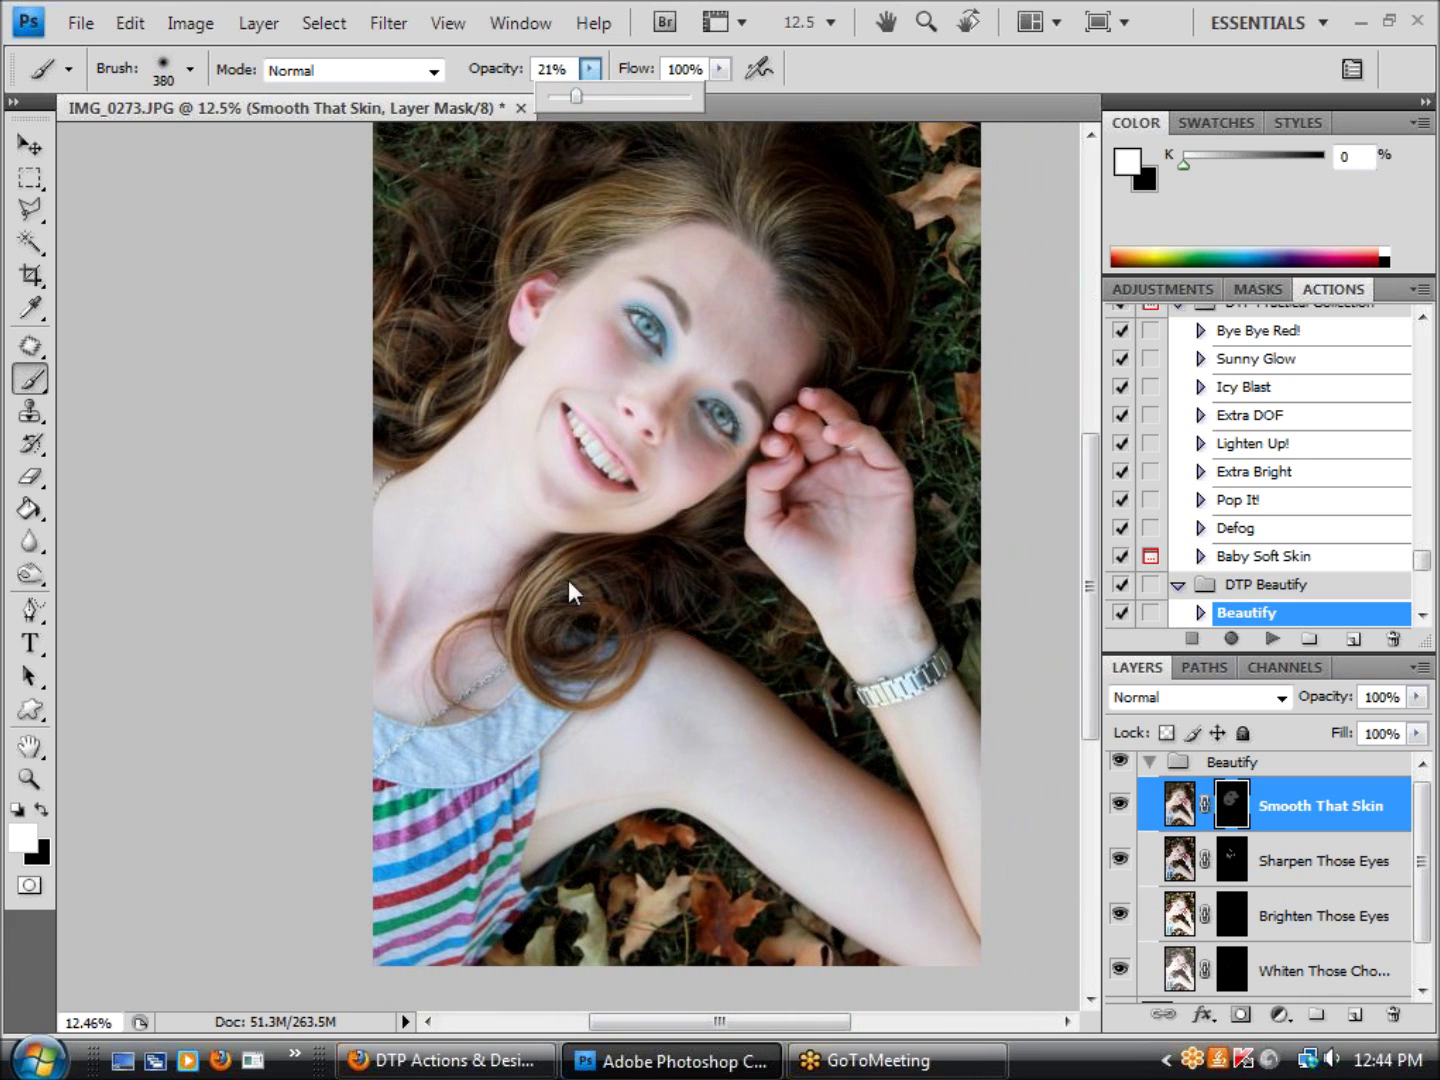
pyautogui.click(190, 69)
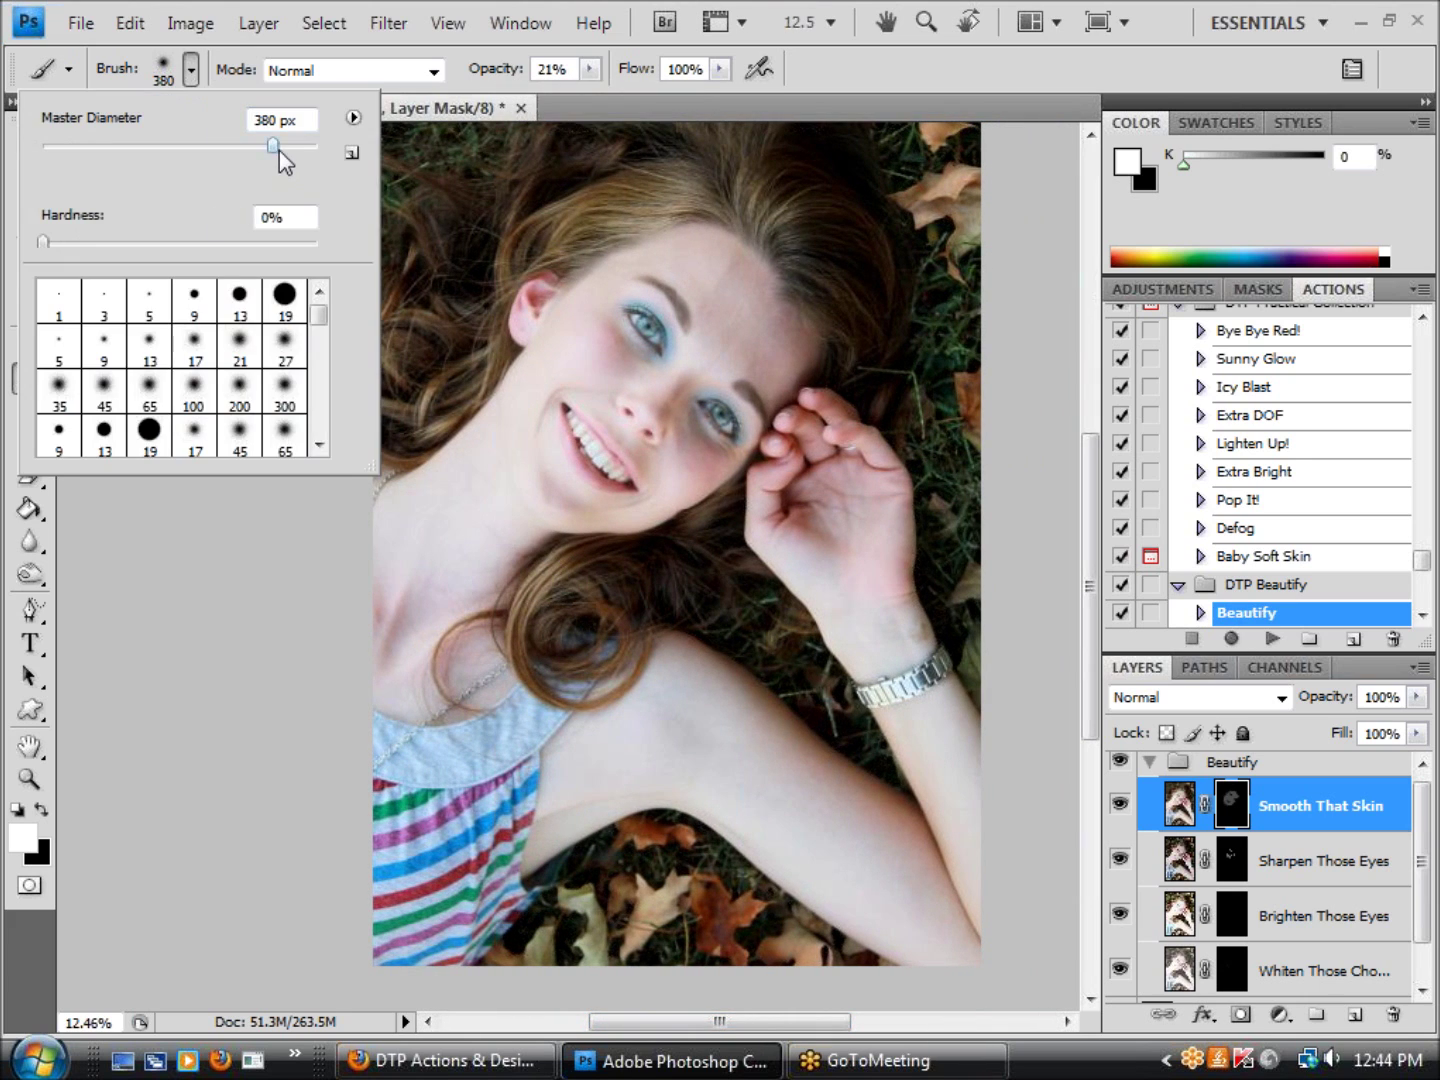
pyautogui.moveTo(279, 151); pyautogui.dragTo(286, 151)
pyautogui.moveTo(463, 507); pyautogui.dragTo(398, 538)
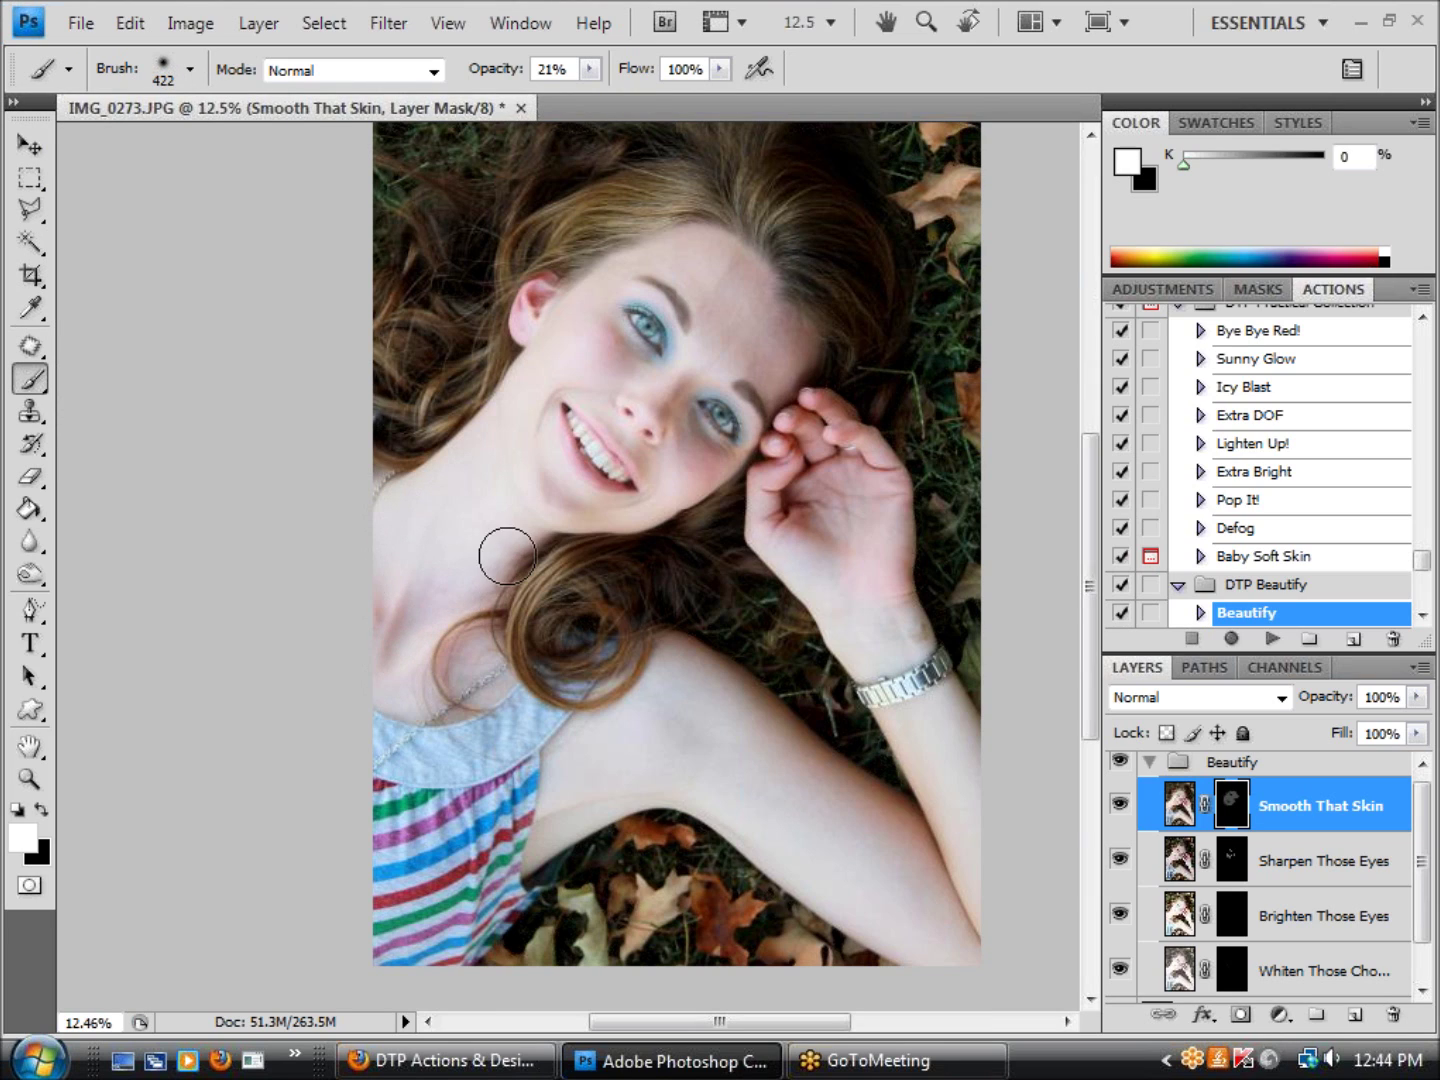
pyautogui.moveTo(507, 556)
pyautogui.mouseDown()
pyautogui.moveTo(479, 479)
pyautogui.moveTo(411, 691)
pyautogui.mouseUp()
pyautogui.moveTo(582, 748)
pyautogui.mouseDown()
pyautogui.moveTo(704, 678)
pyautogui.moveTo(903, 852)
pyautogui.moveTo(955, 942)
pyautogui.moveTo(704, 775)
pyautogui.moveTo(765, 762)
pyautogui.moveTo(861, 822)
pyautogui.moveTo(922, 916)
pyautogui.moveTo(1016, 939)
pyautogui.moveTo(987, 842)
pyautogui.moveTo(881, 627)
pyautogui.moveTo(887, 598)
pyautogui.moveTo(855, 627)
pyautogui.moveTo(836, 577)
pyautogui.moveTo(877, 550)
pyautogui.moveTo(903, 640)
pyautogui.moveTo(550, 794)
pyautogui.moveTo(610, 563)
pyautogui.mouseUp()
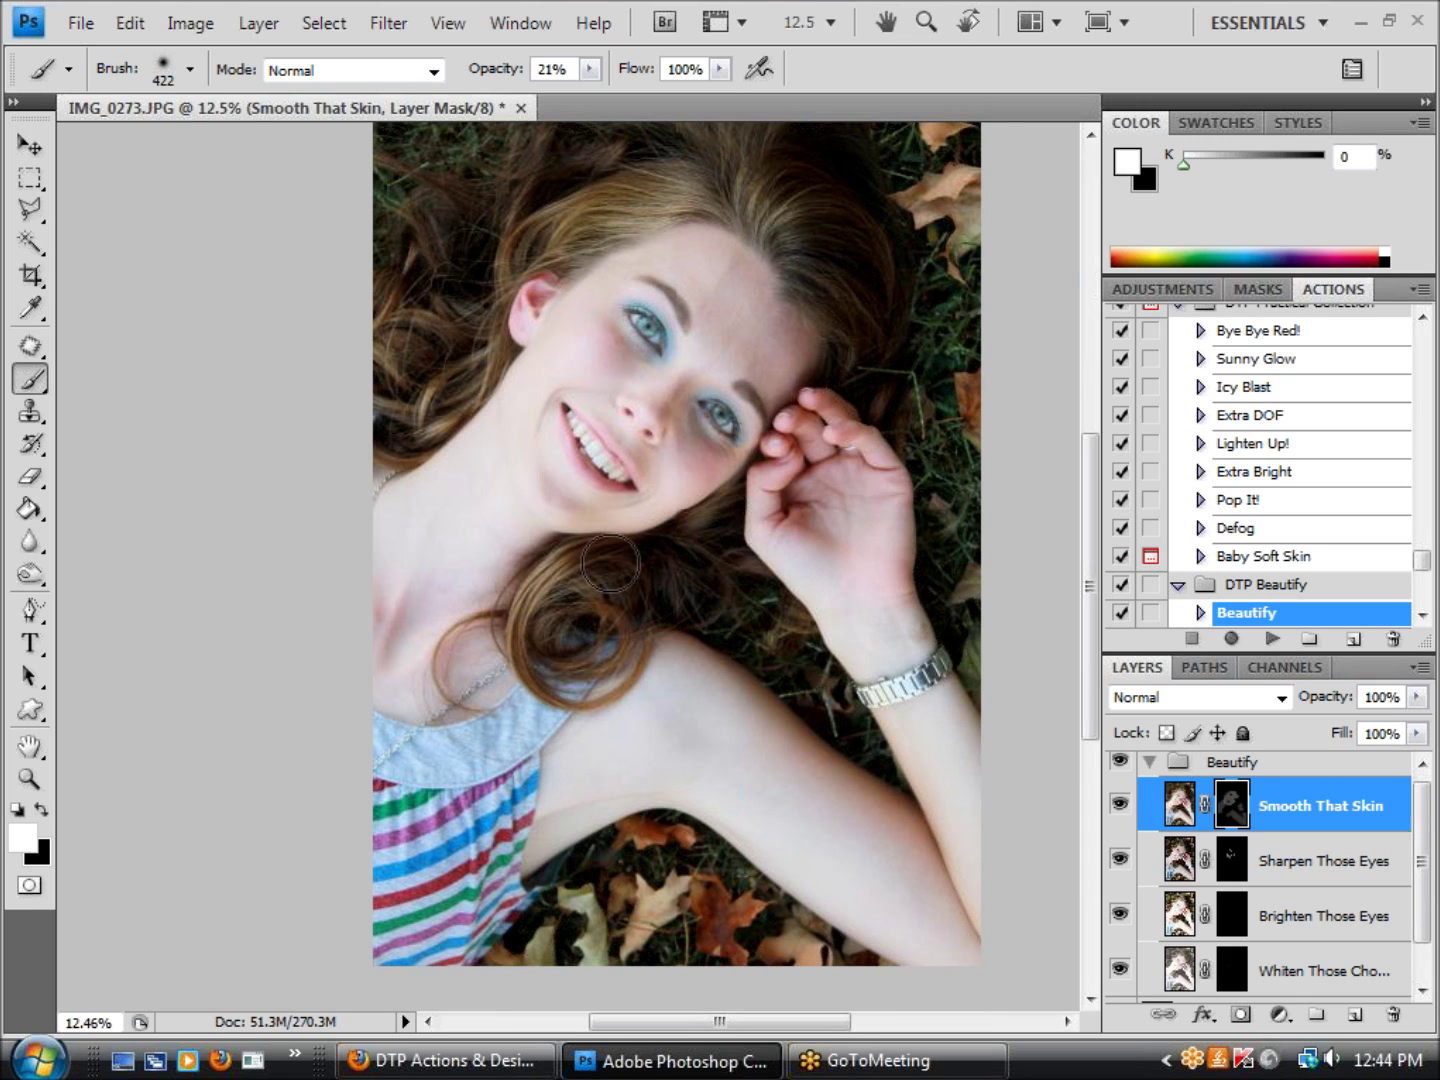
# Restore detail in both eyes by painting black on the Smooth That Skin mask with a 114 px brush at 100% opacity
pyautogui.scroll(7, 636, 482)
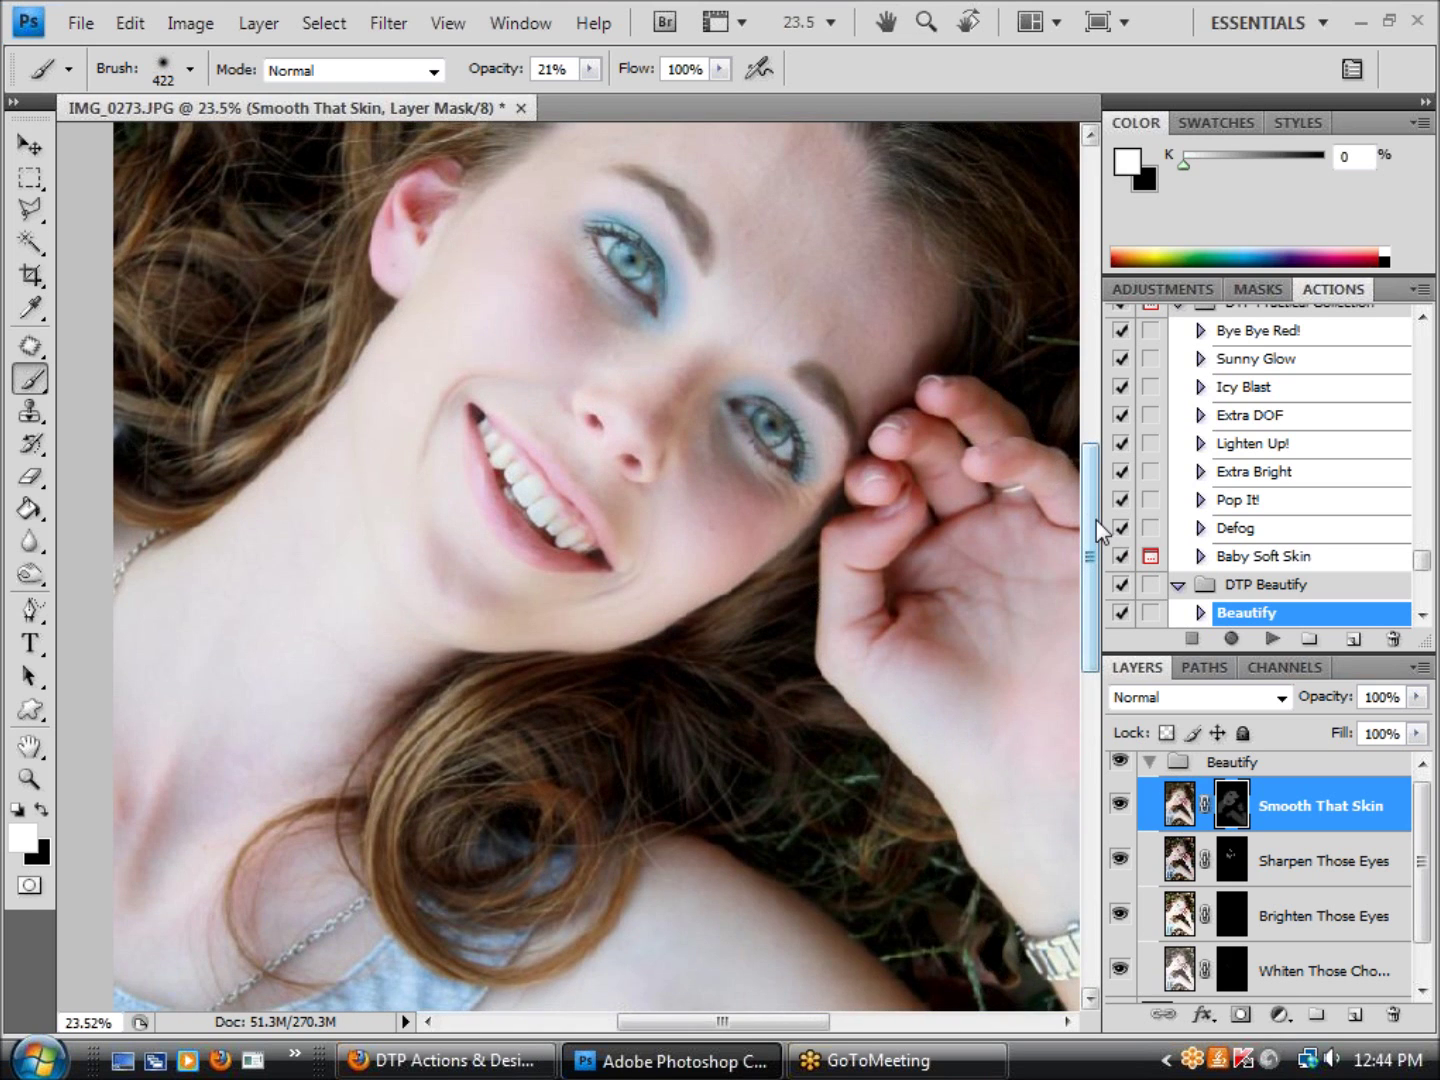
pyautogui.moveTo(1096, 520); pyautogui.dragTo(1089, 478)
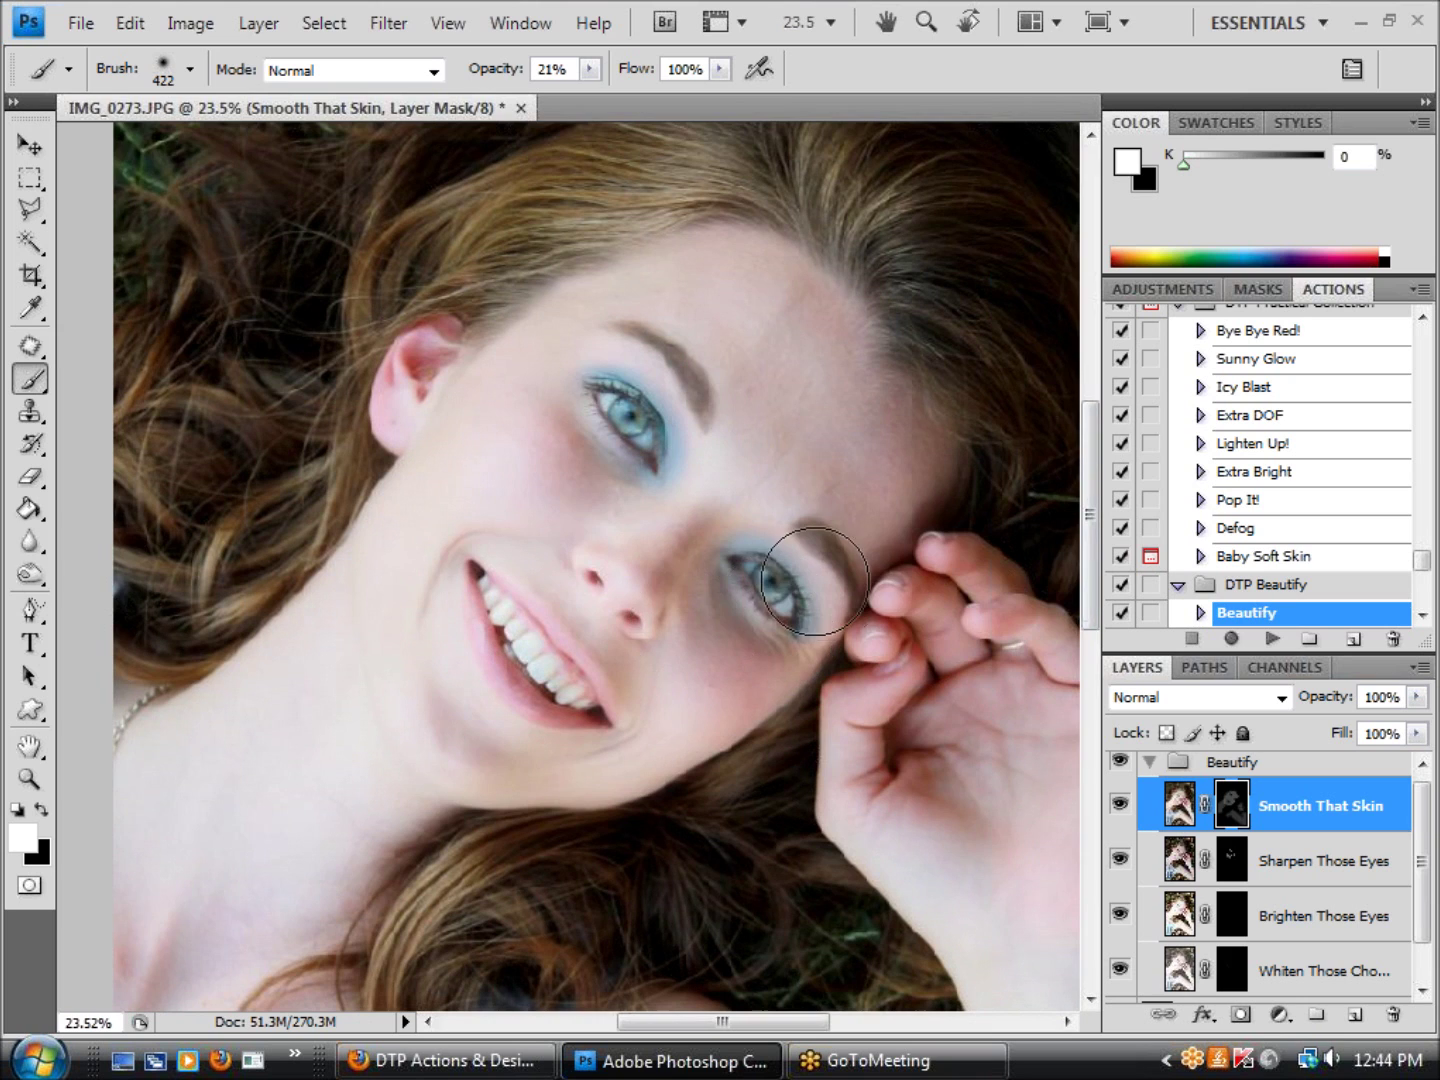
pyautogui.scroll(2, 815, 580)
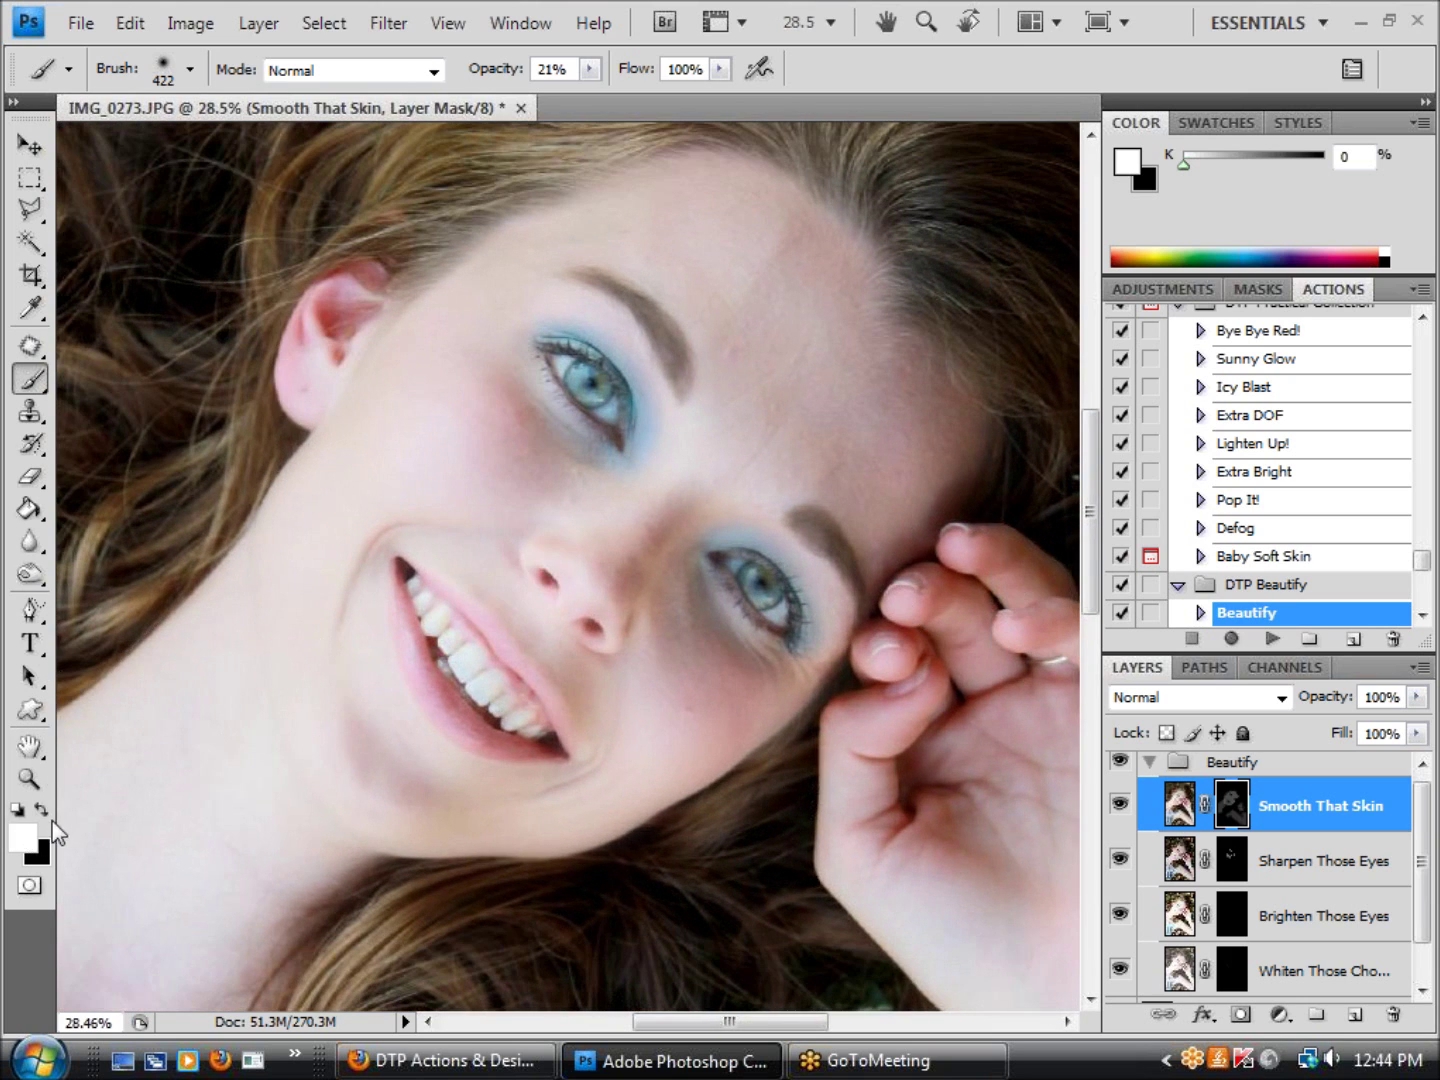
pyautogui.click(42, 808)
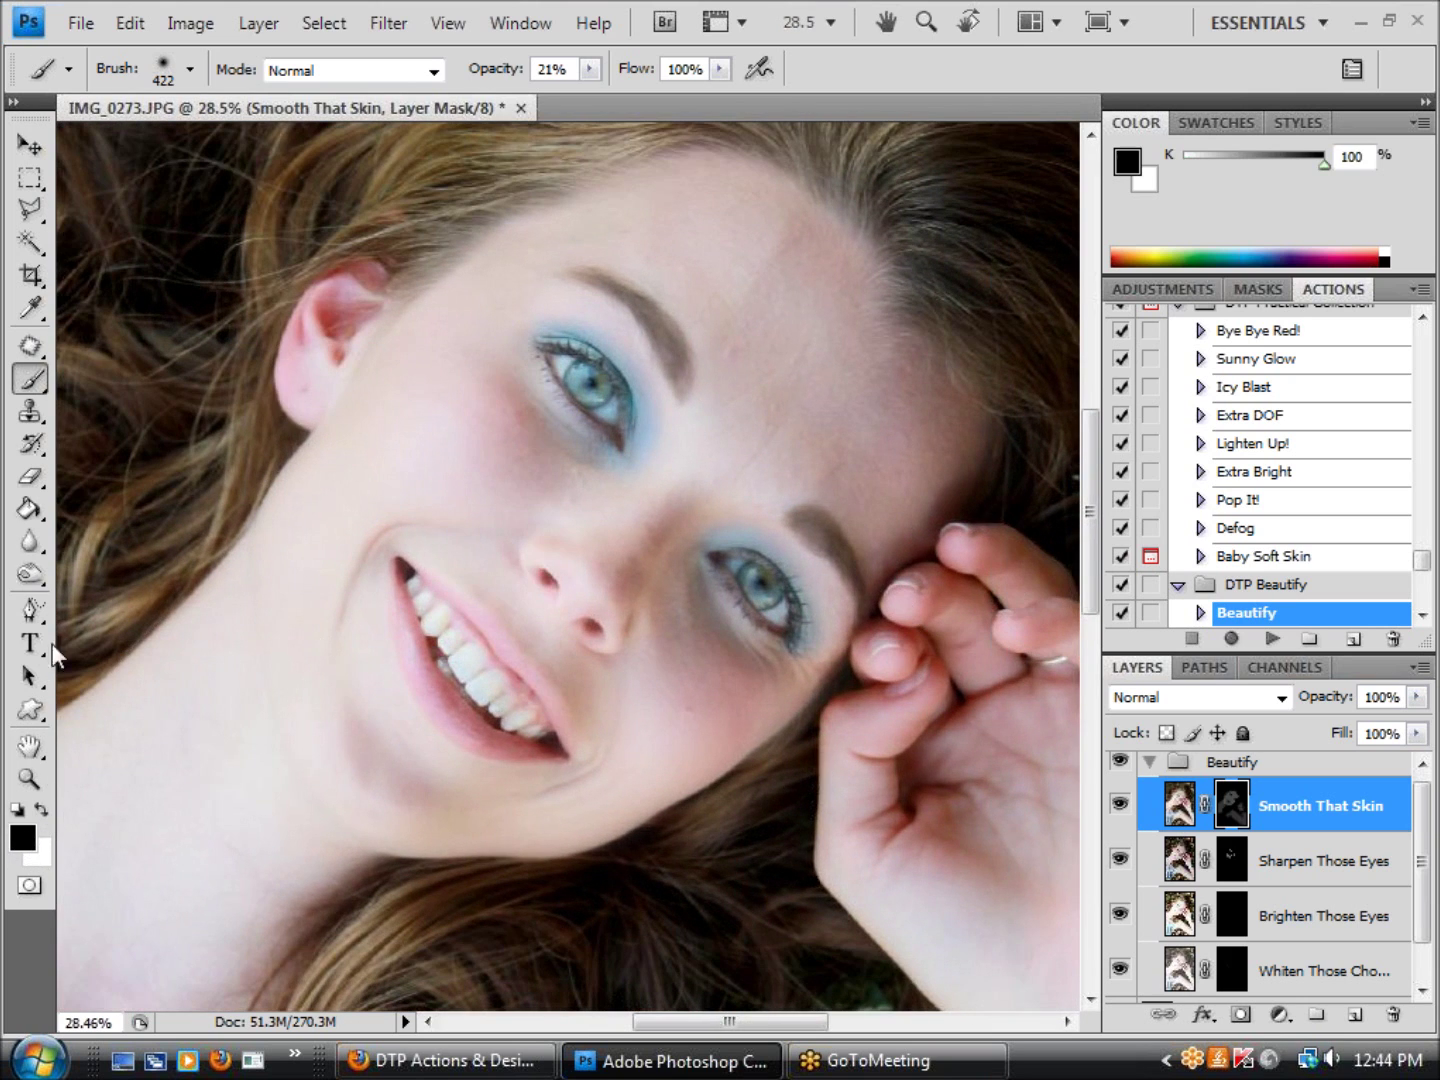
pyautogui.click(190, 69)
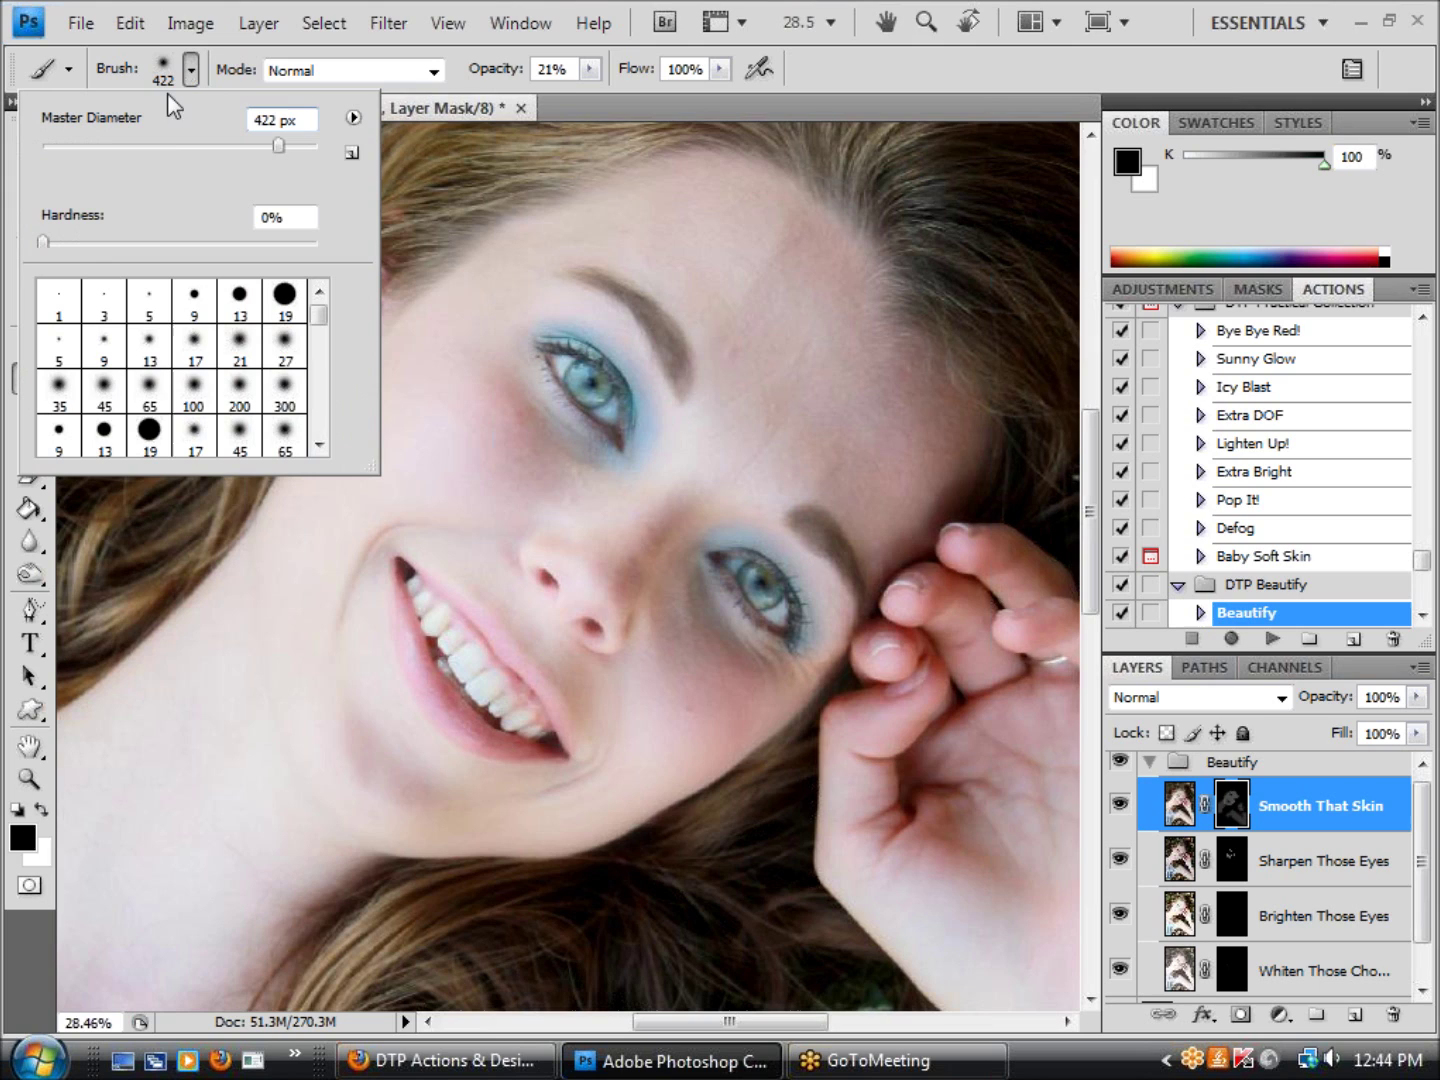
pyautogui.click(190, 145)
pyautogui.click(1238, 820)
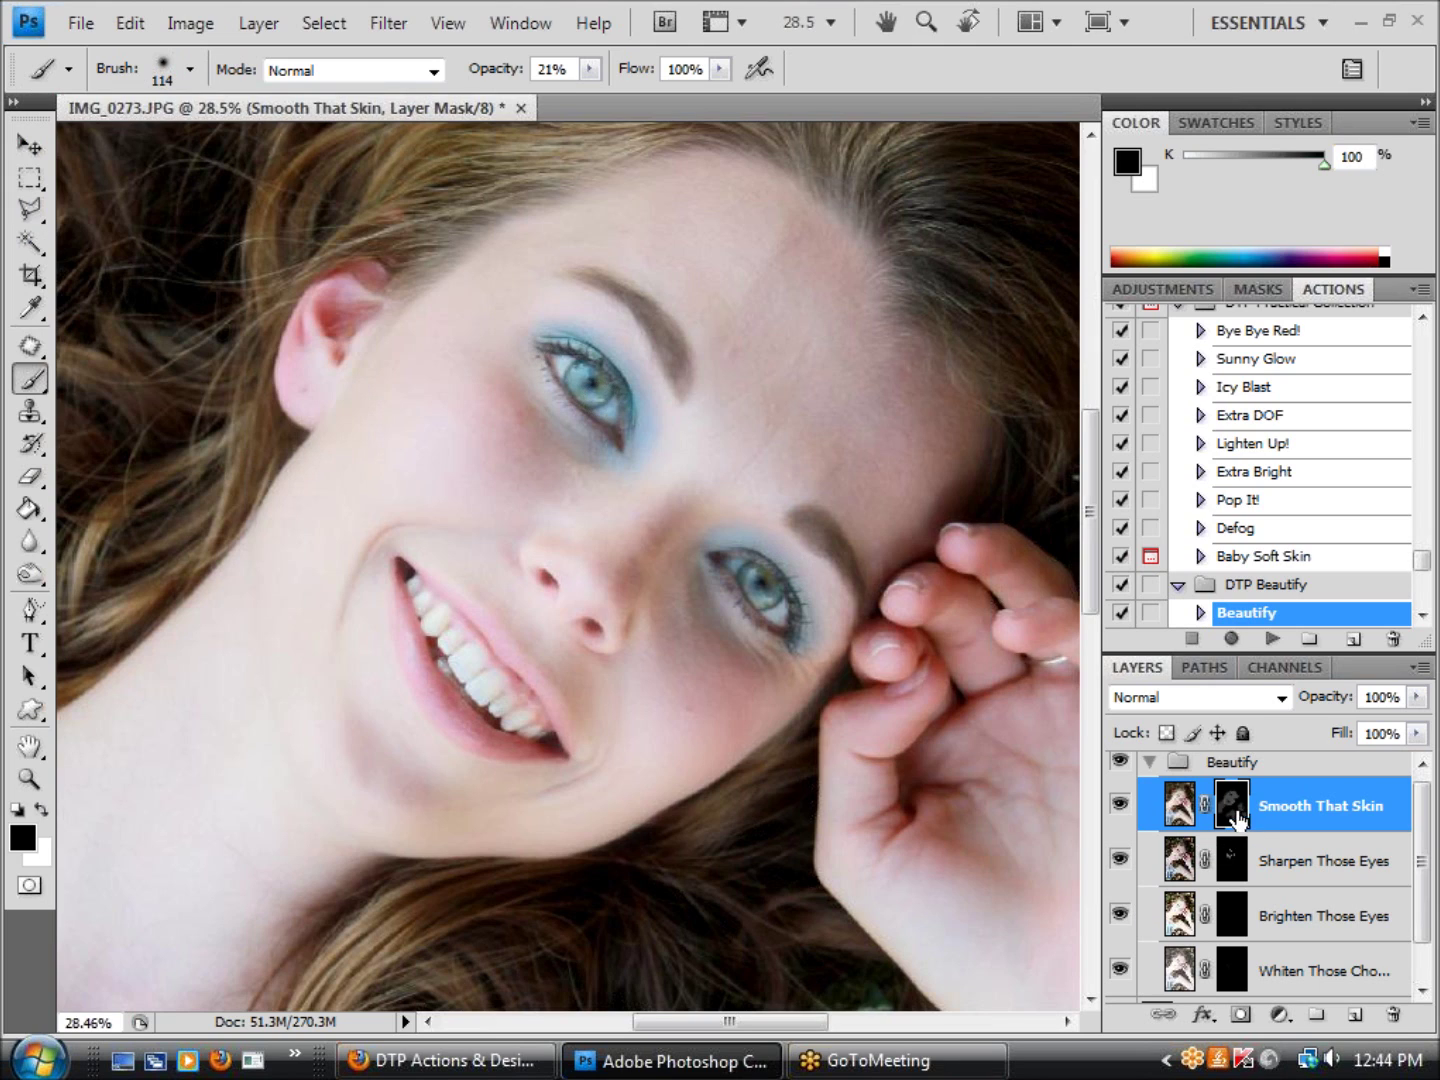
pyautogui.moveTo(590, 70); pyautogui.dragTo(749, 373)
pyautogui.moveTo(600, 404); pyautogui.dragTo(606, 407)
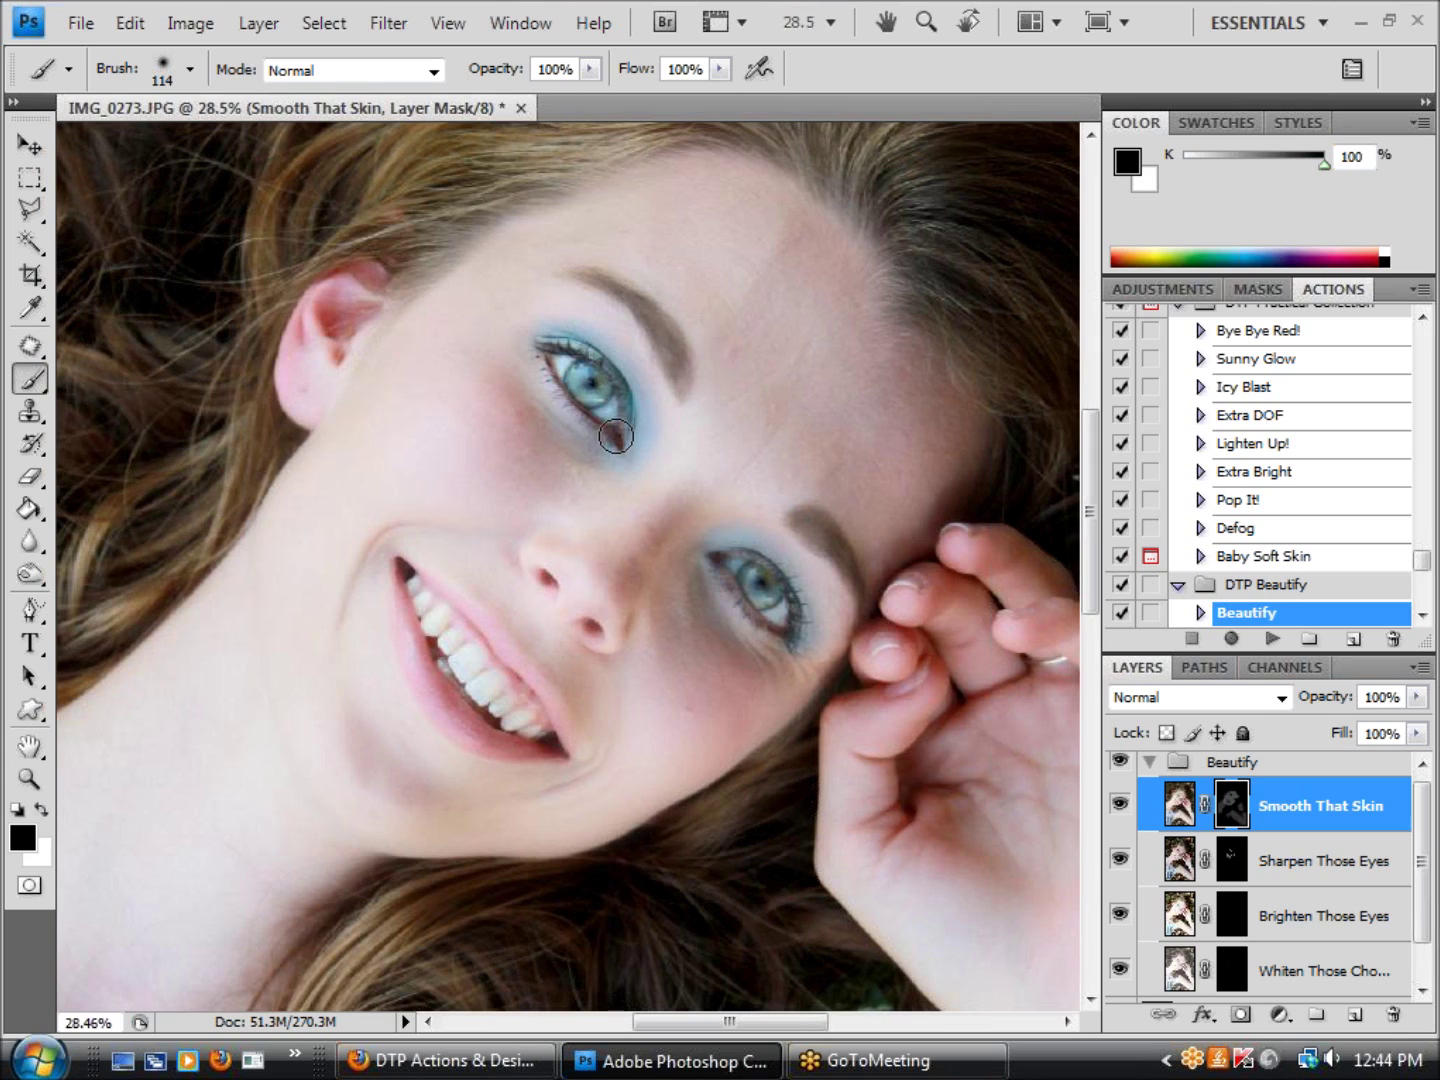
pyautogui.moveTo(762, 564)
pyautogui.mouseDown()
pyautogui.moveTo(720, 562)
pyautogui.moveTo(736, 577)
pyautogui.mouseUp()
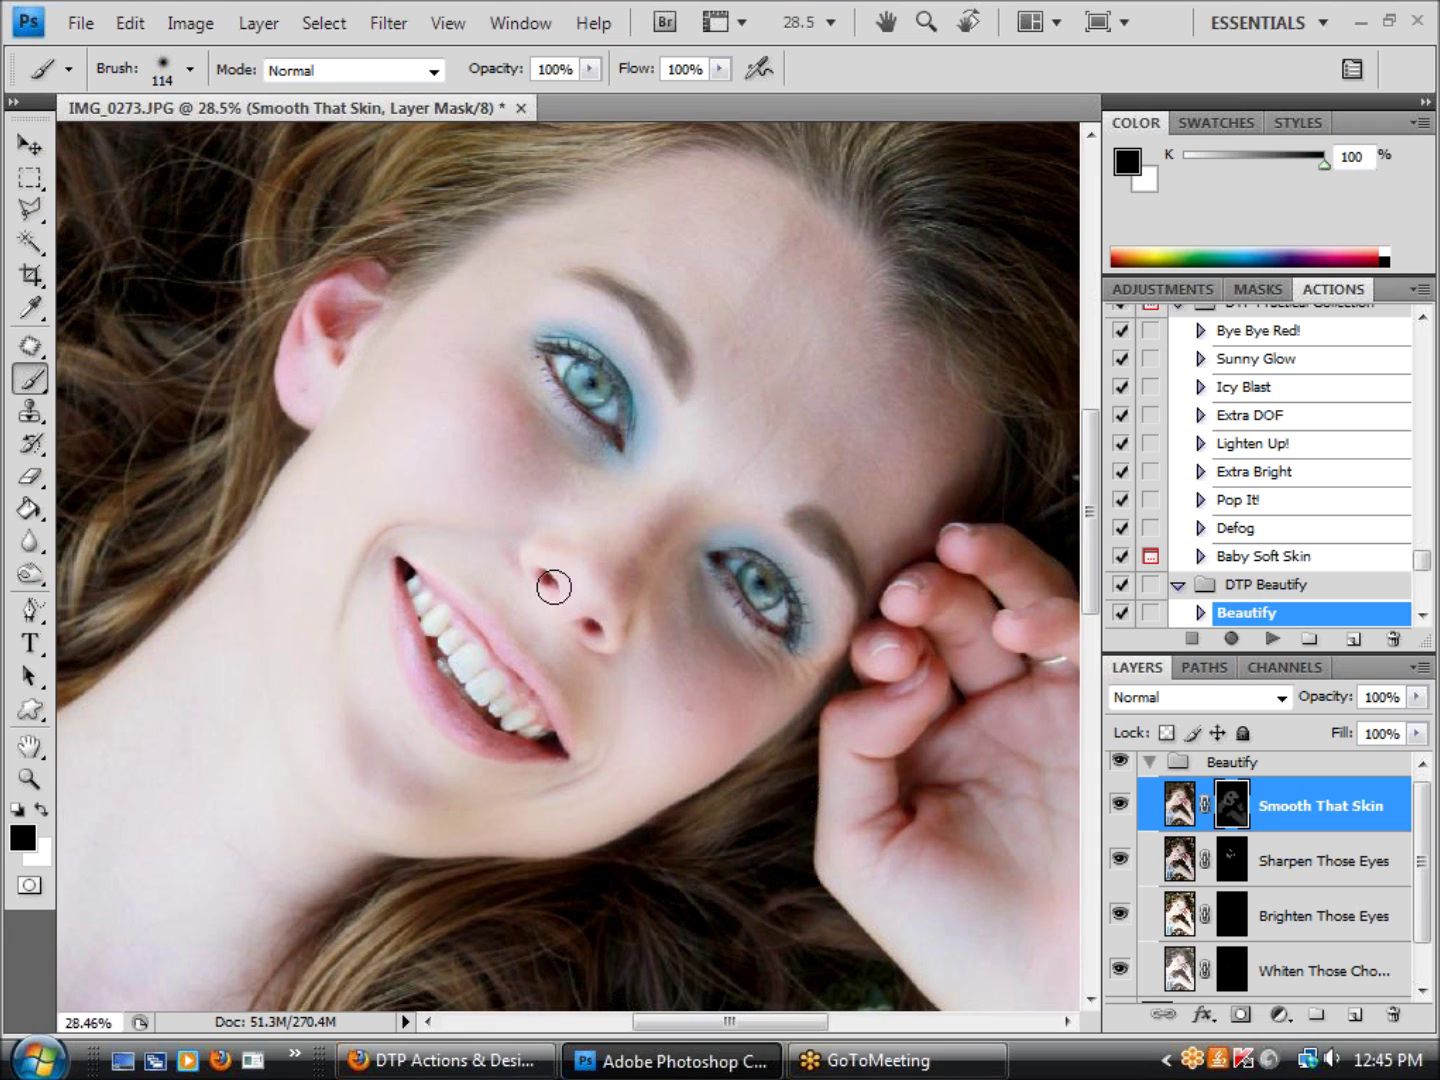
# Partly restore detail around the nose and smile line by painting black on the Smooth That Skin mask at 50% opacity
pyautogui.click(590, 67)
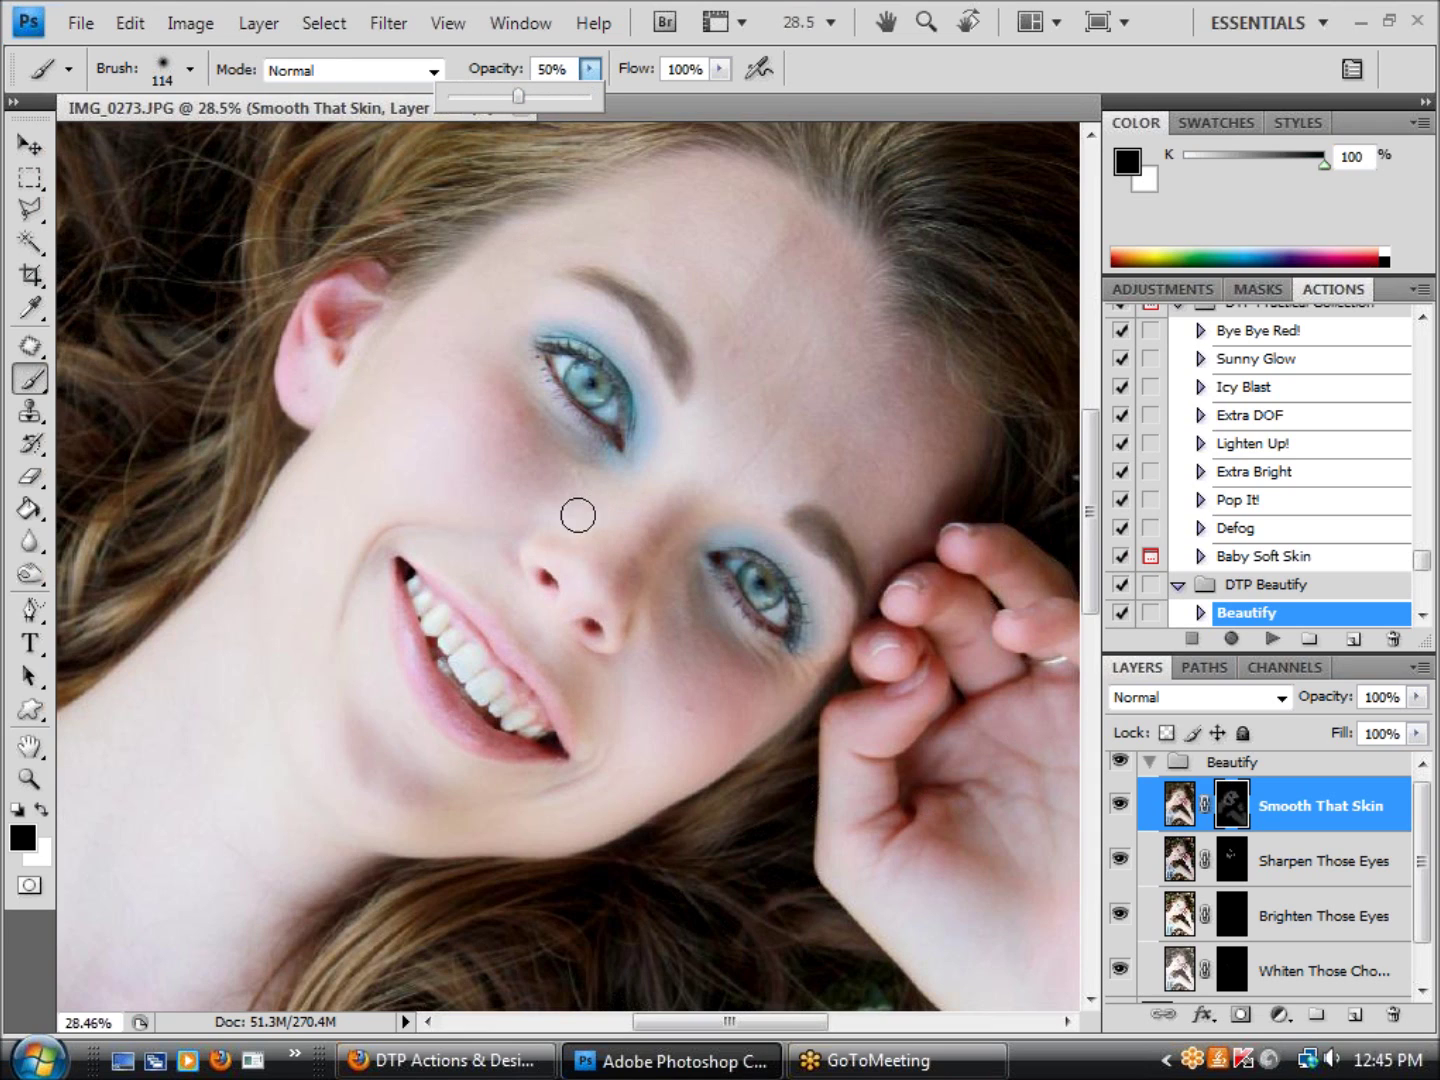
pyautogui.moveTo(540, 530); pyautogui.dragTo(522, 576)
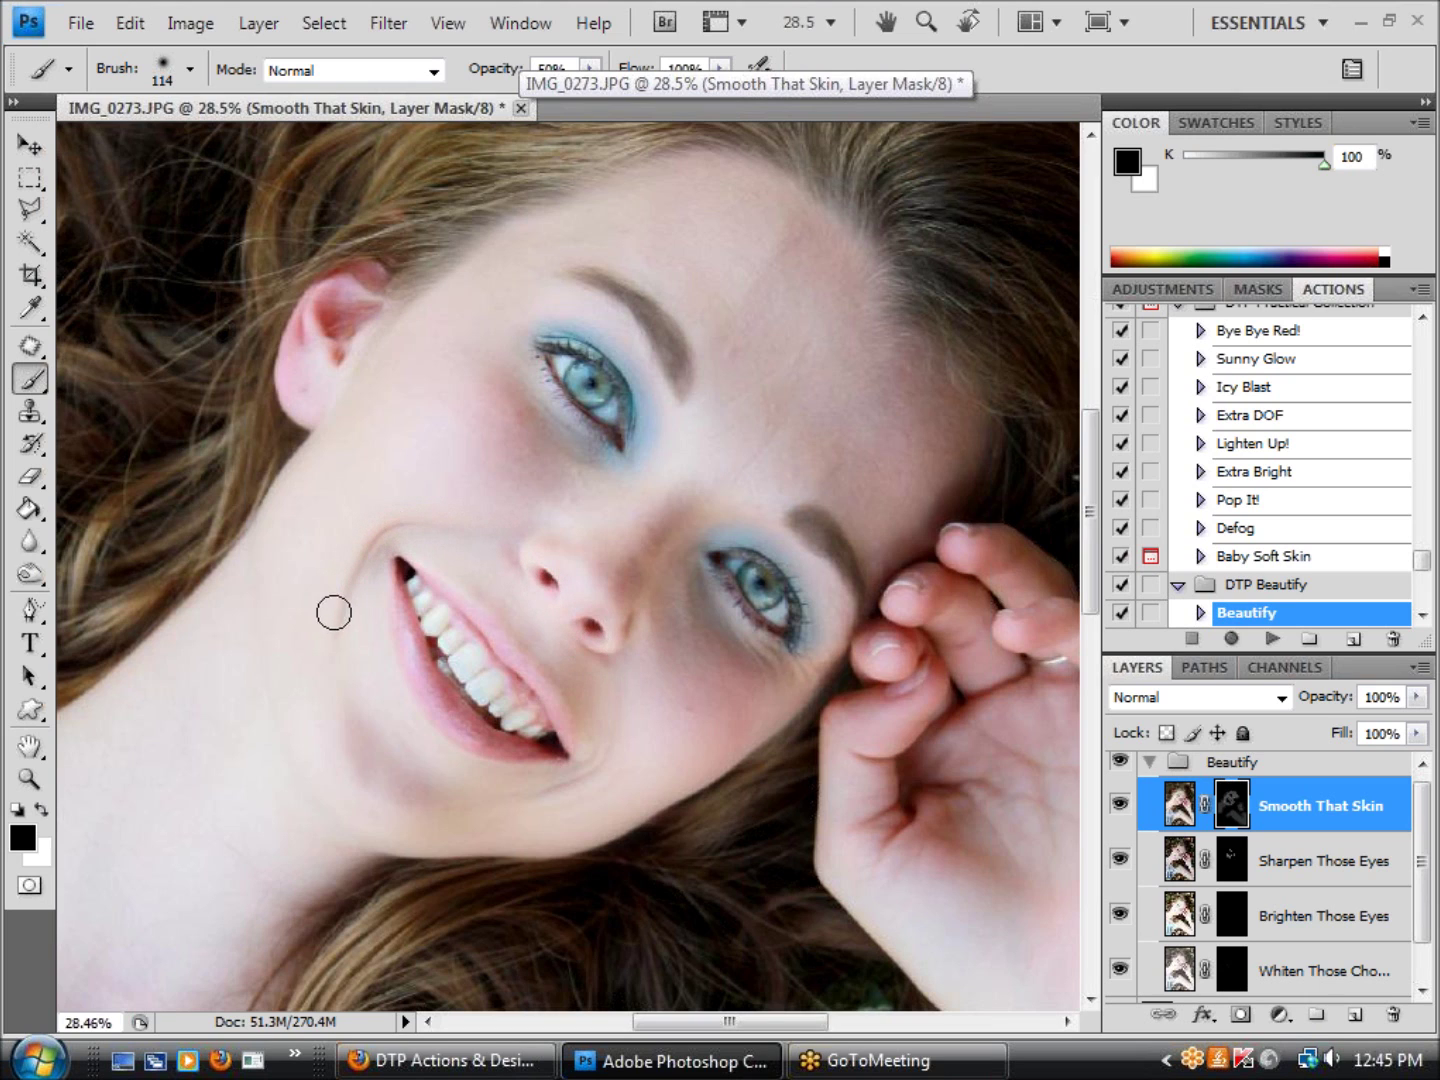
pyautogui.moveTo(334, 613); pyautogui.dragTo(386, 666)
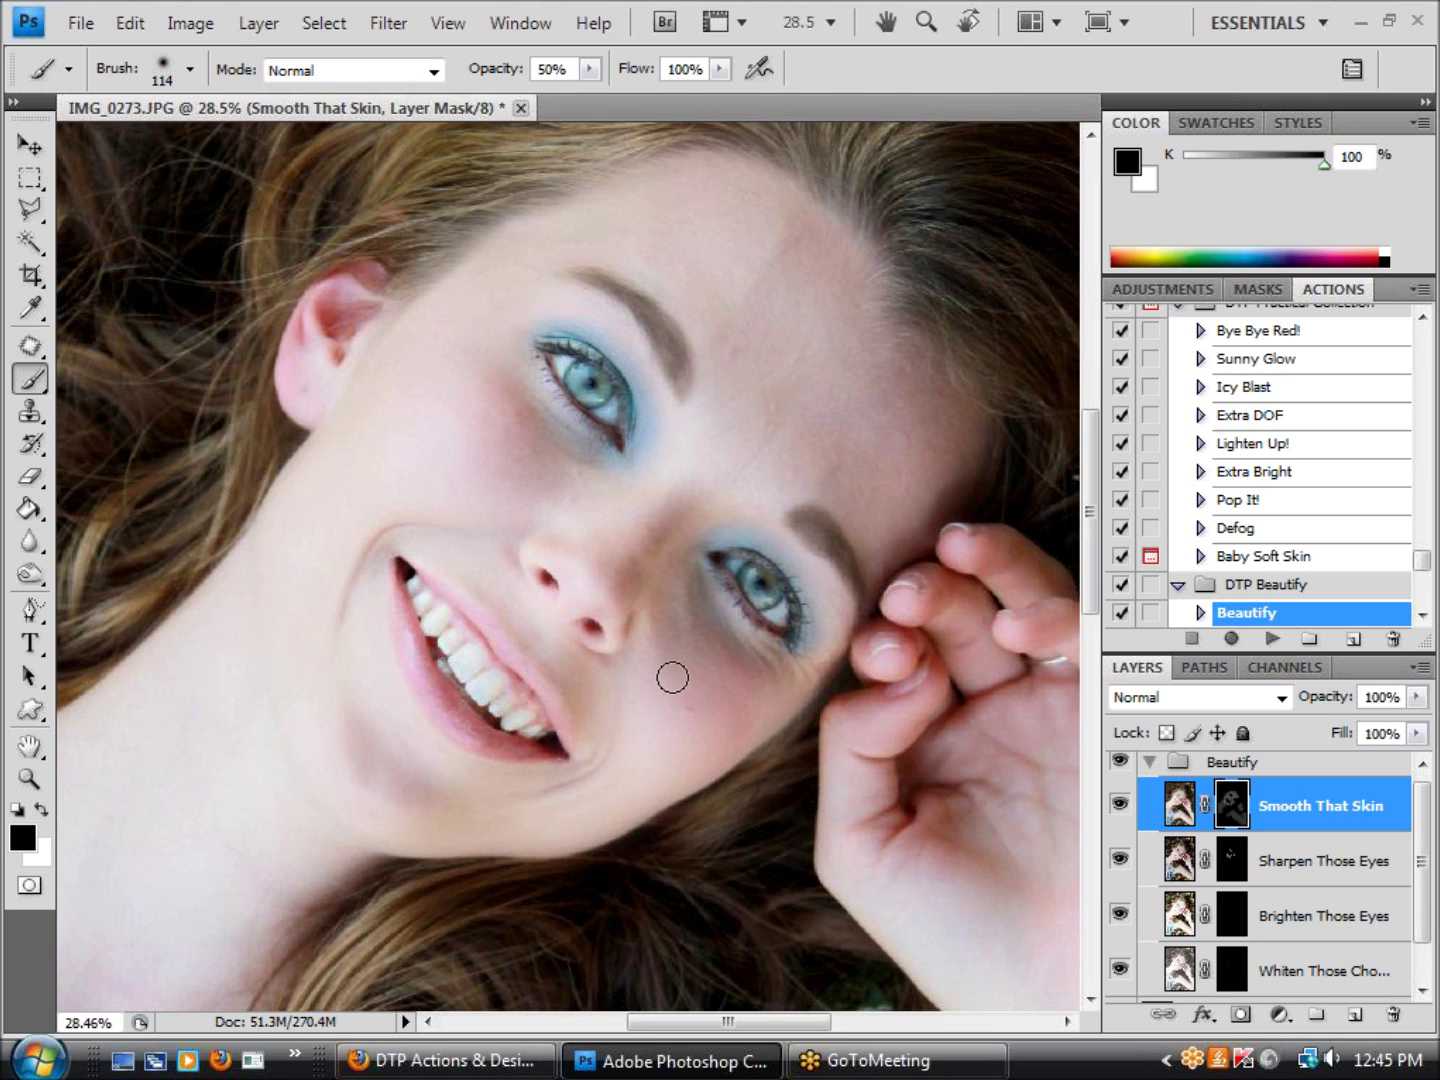
# Fit the whole portrait in view and compare it with the Beautify group hidden and shown
pyautogui.scroll(-7, 673, 676)
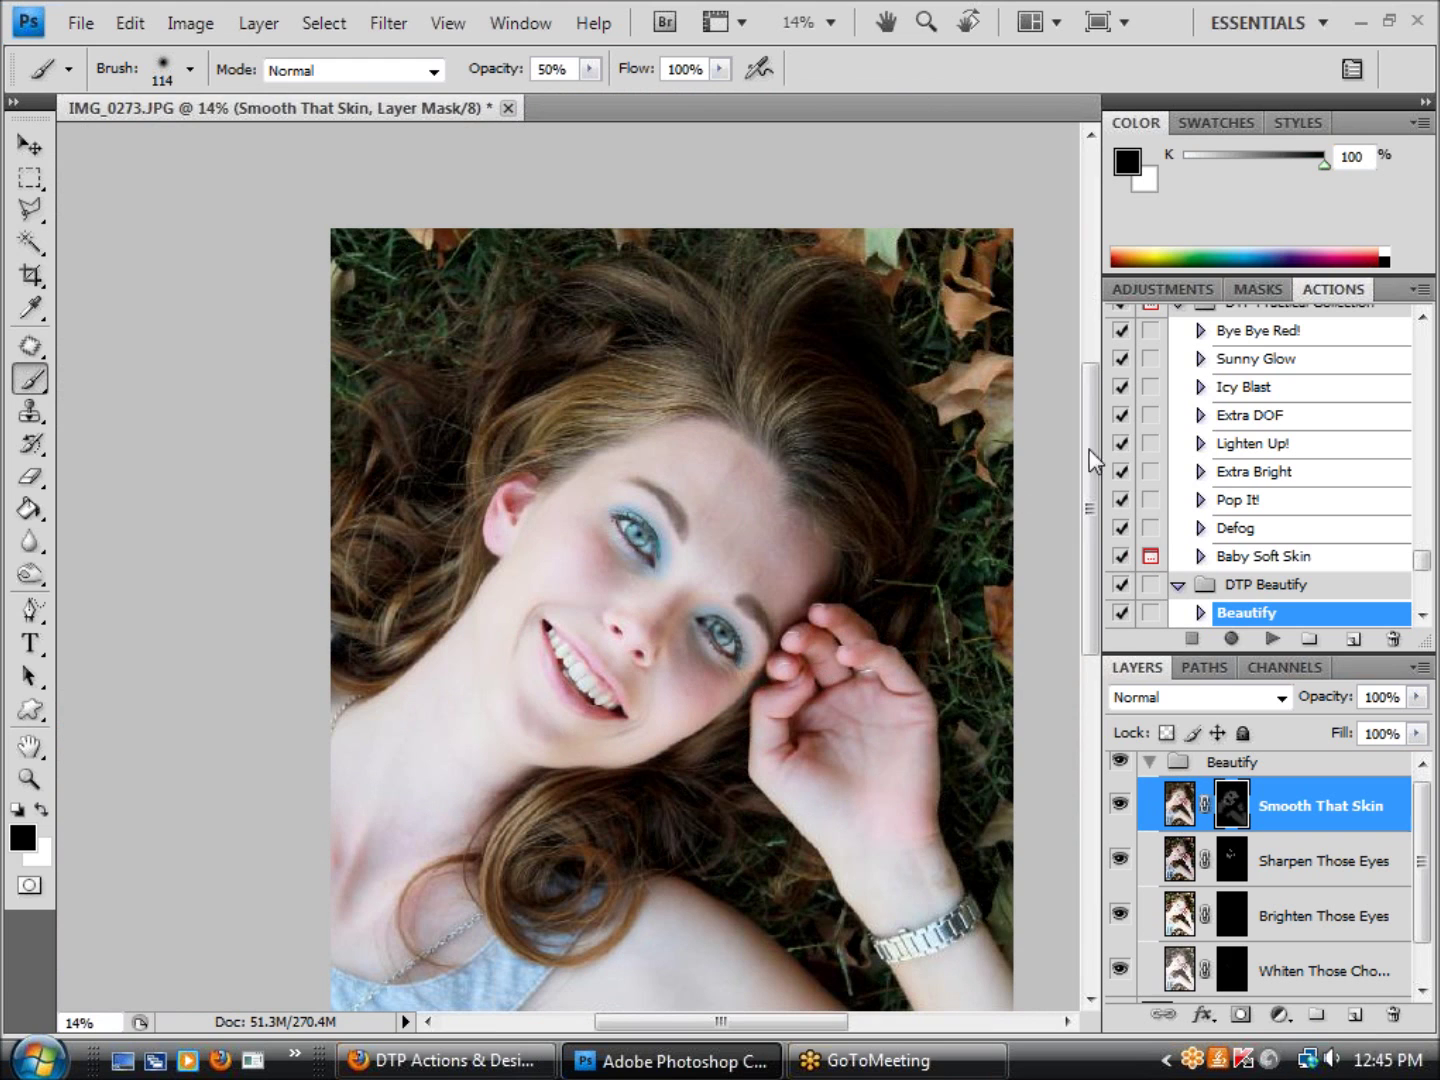
pyautogui.scroll(-3, 1093, 461)
pyautogui.click(448, 23)
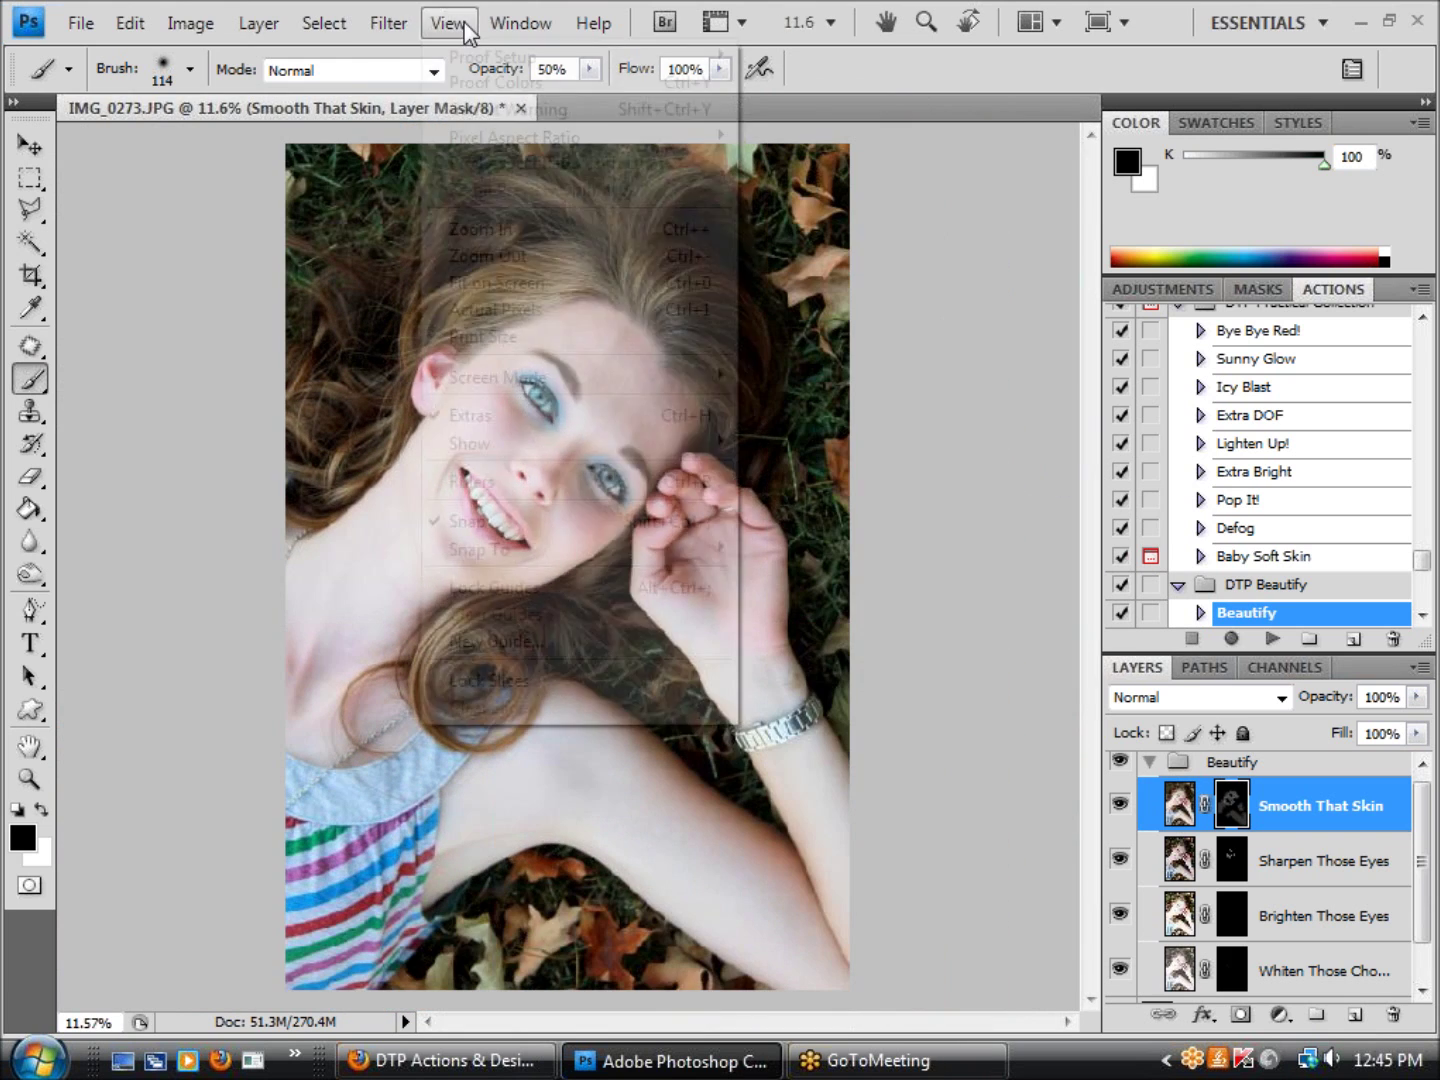
pyautogui.click(490, 283)
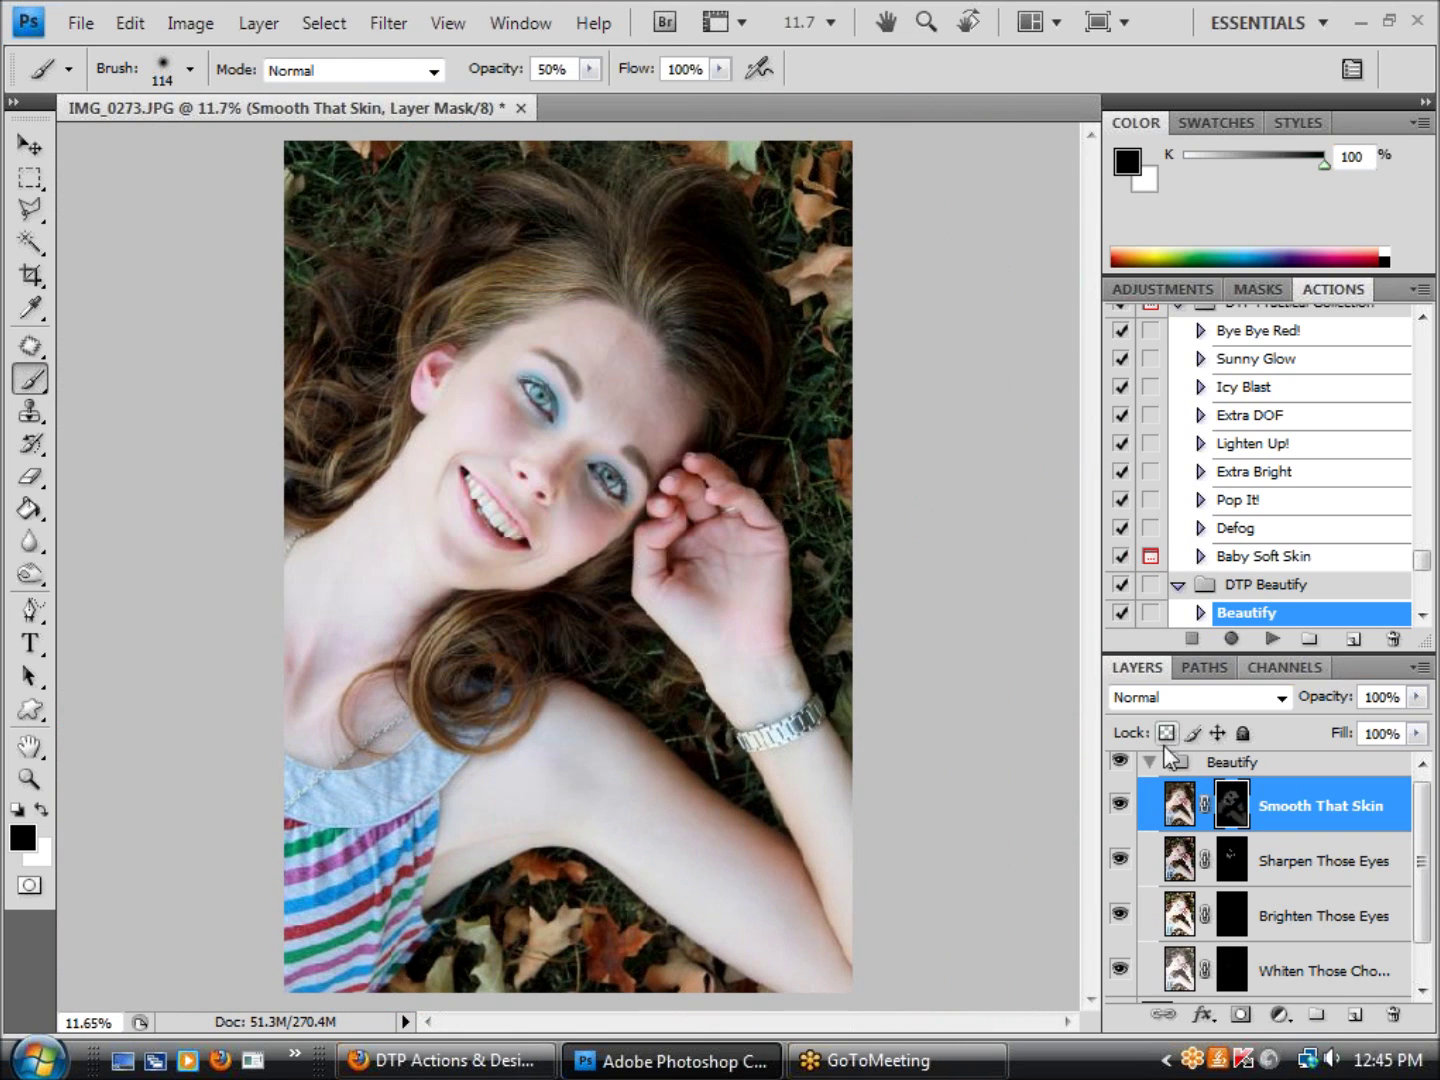
pyautogui.moveTo(1423, 842); pyautogui.dragTo(1421, 817)
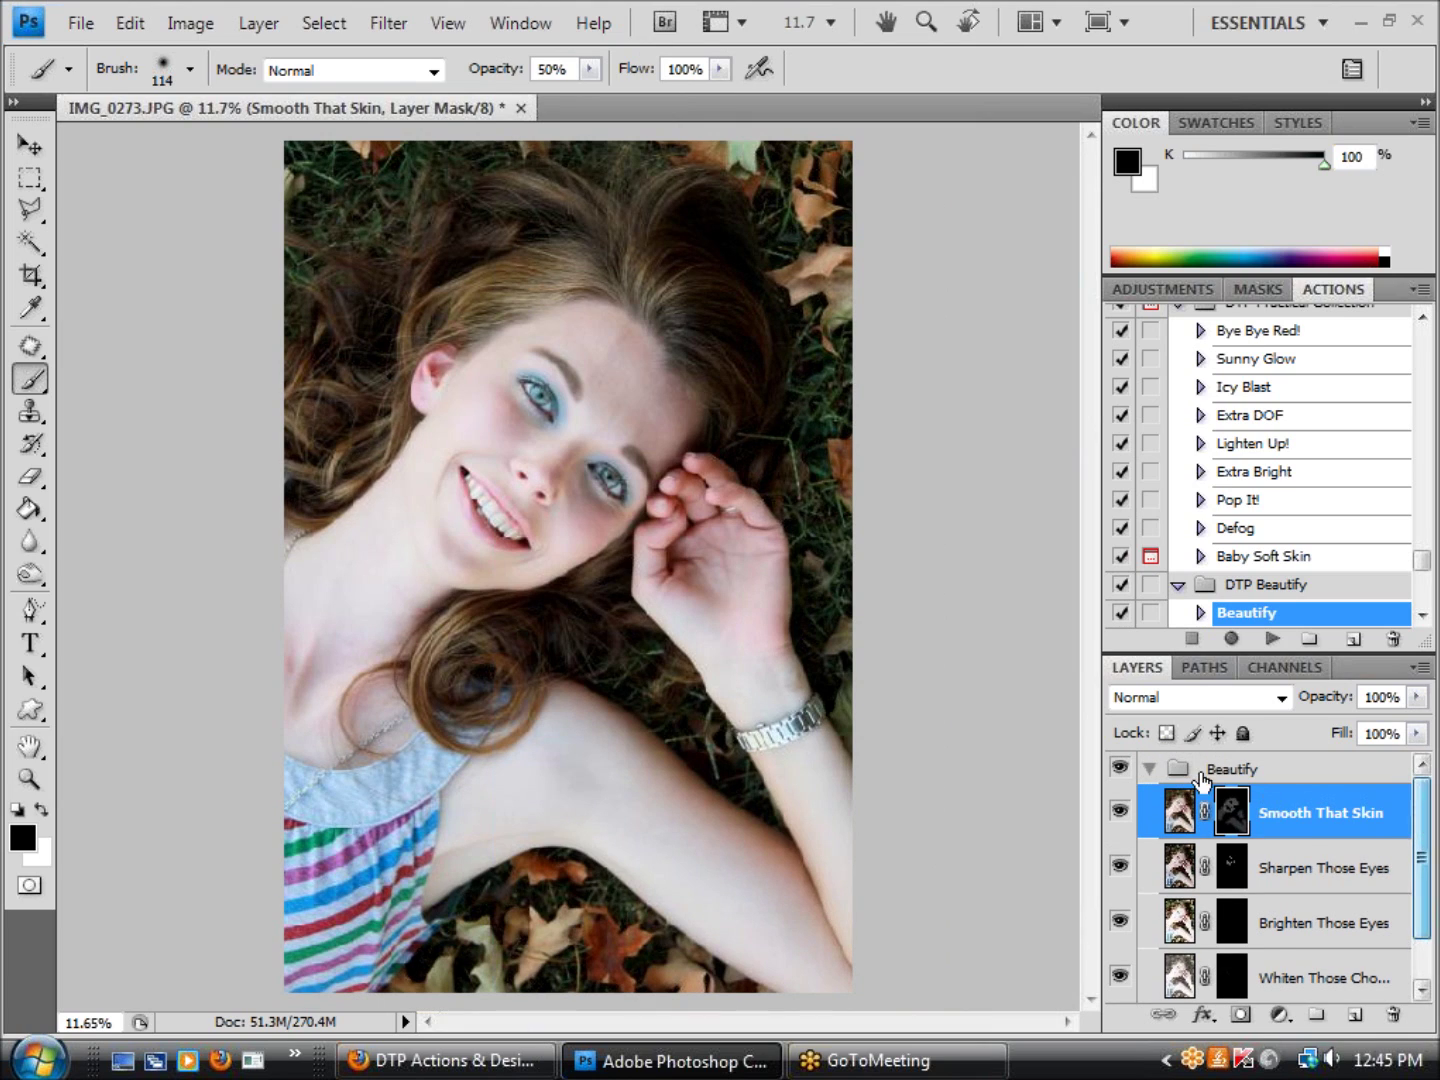
pyautogui.click(1121, 769)
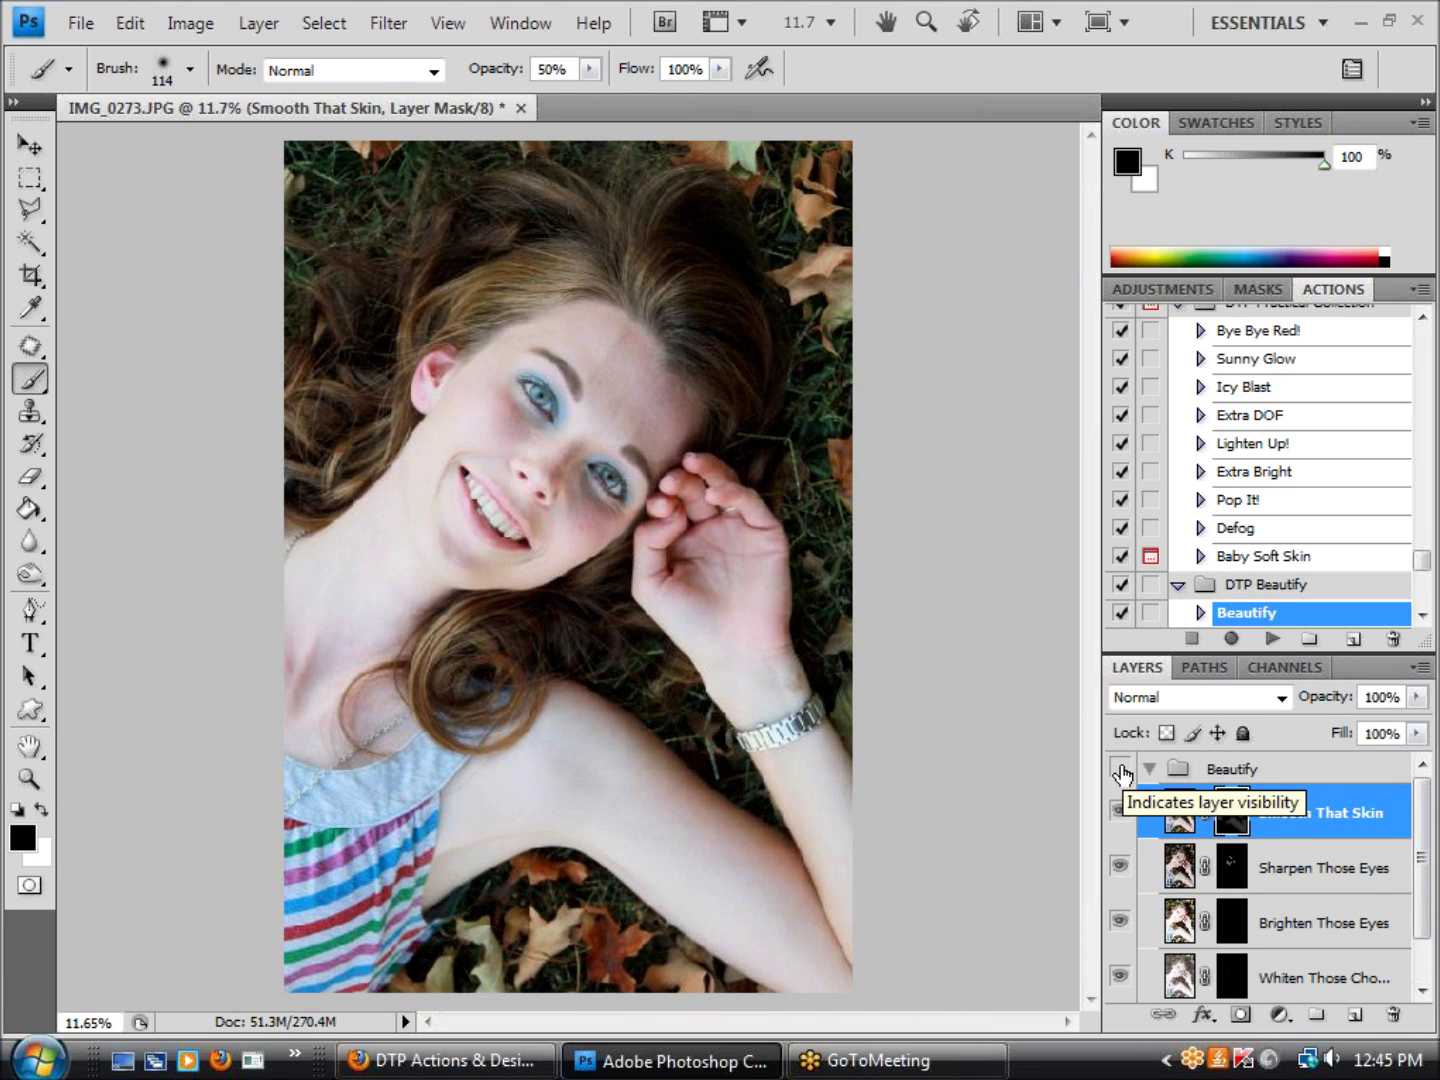
pyautogui.click(1121, 769)
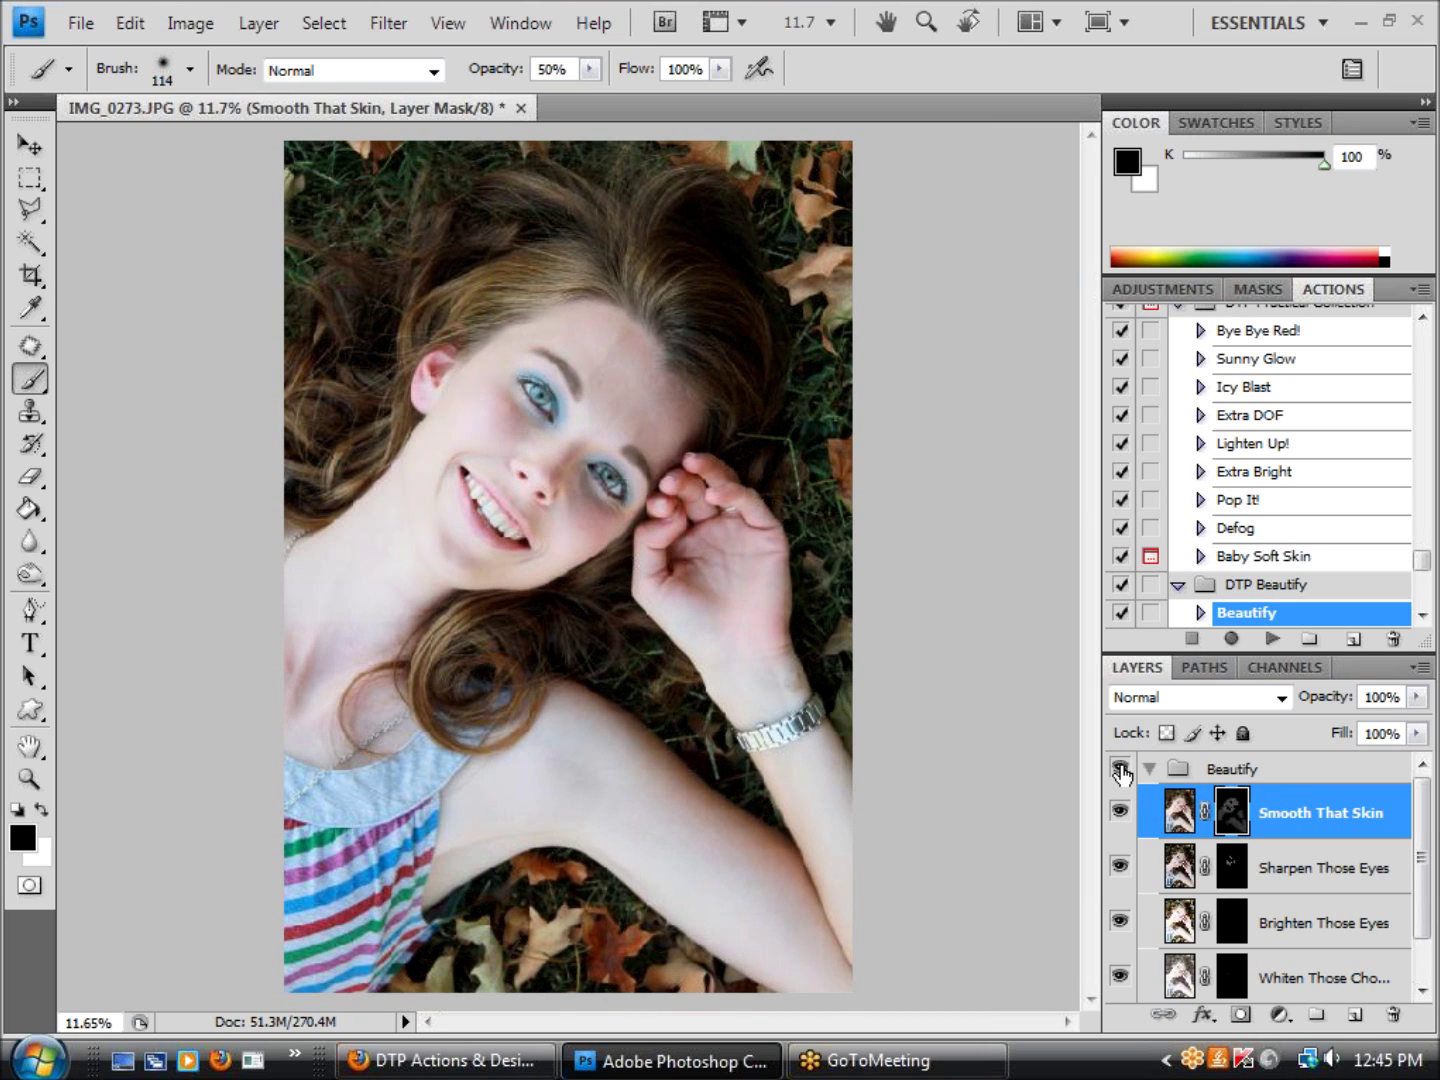
# Compare the face up close with the Beautify group hidden and shown, and return to the full portrait
pyautogui.scroll(4, 668, 434)
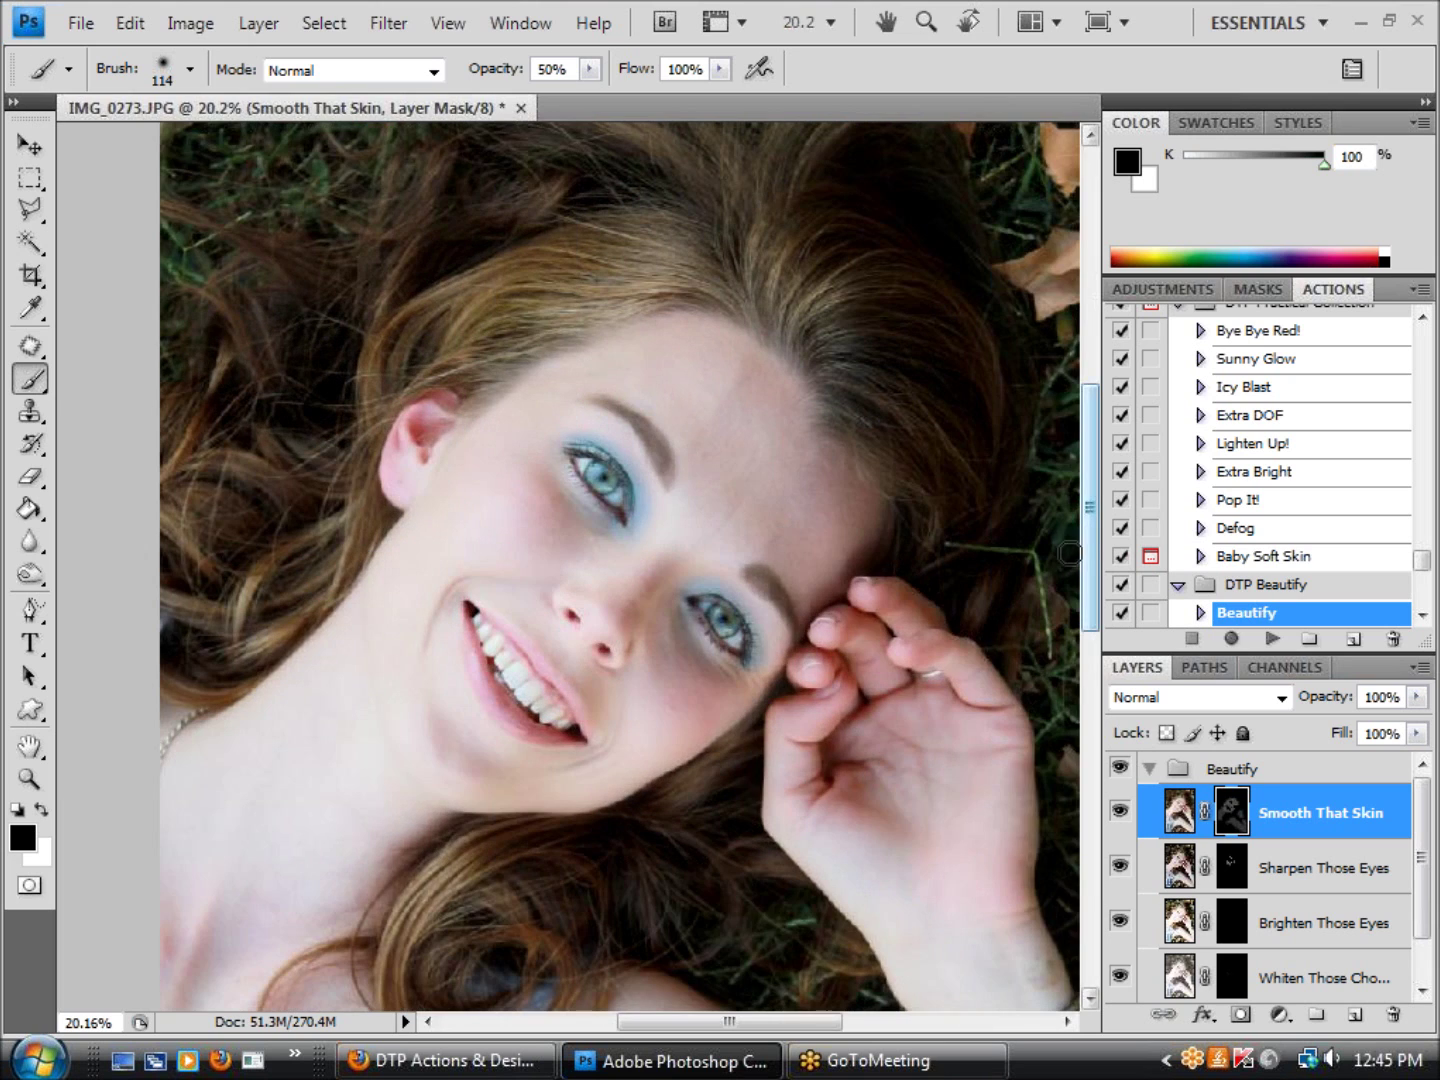
pyautogui.moveTo(1090, 536); pyautogui.dragTo(1090, 562)
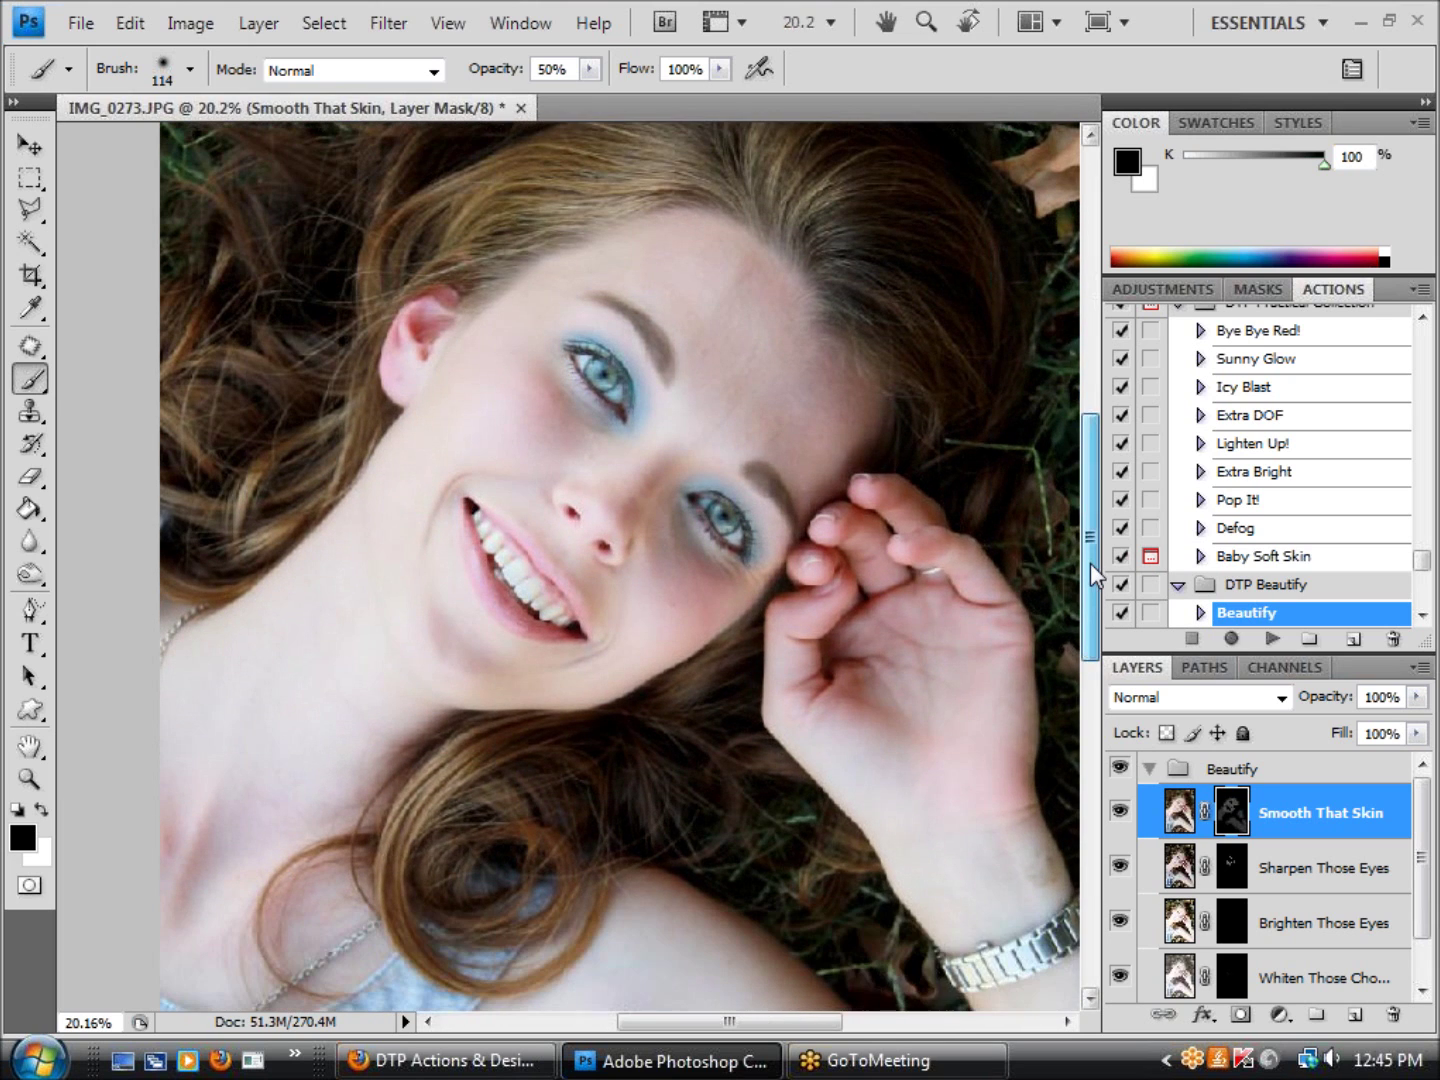
pyautogui.click(1121, 769)
pyautogui.click(1121, 770)
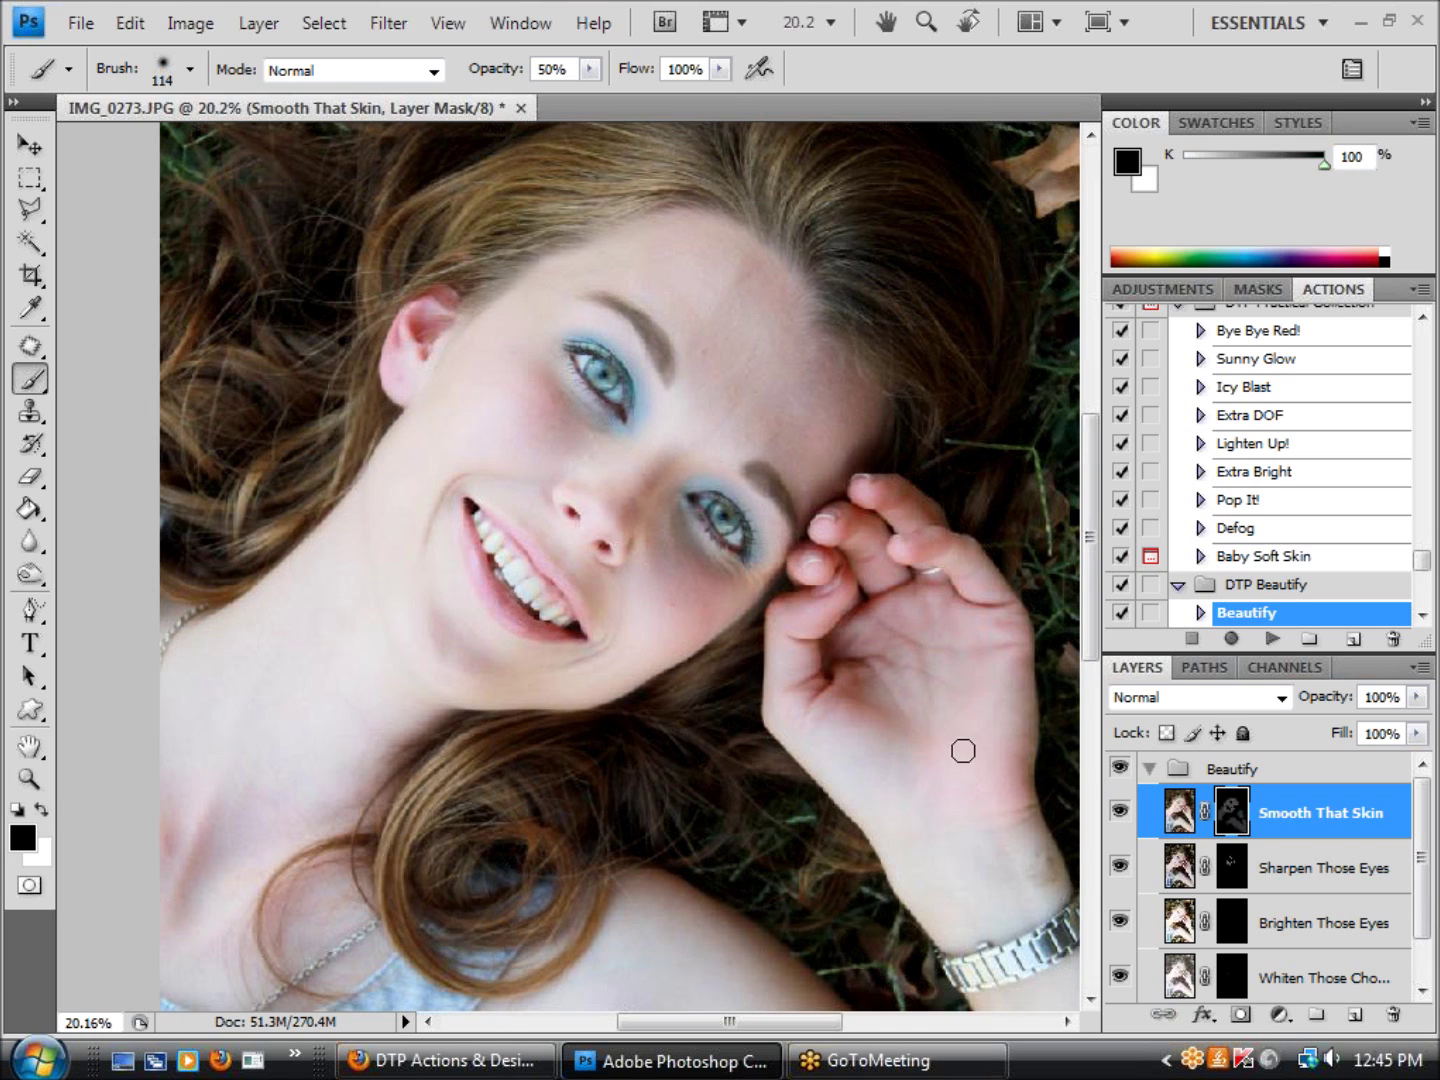
pyautogui.hotkey('ctrl', '0')
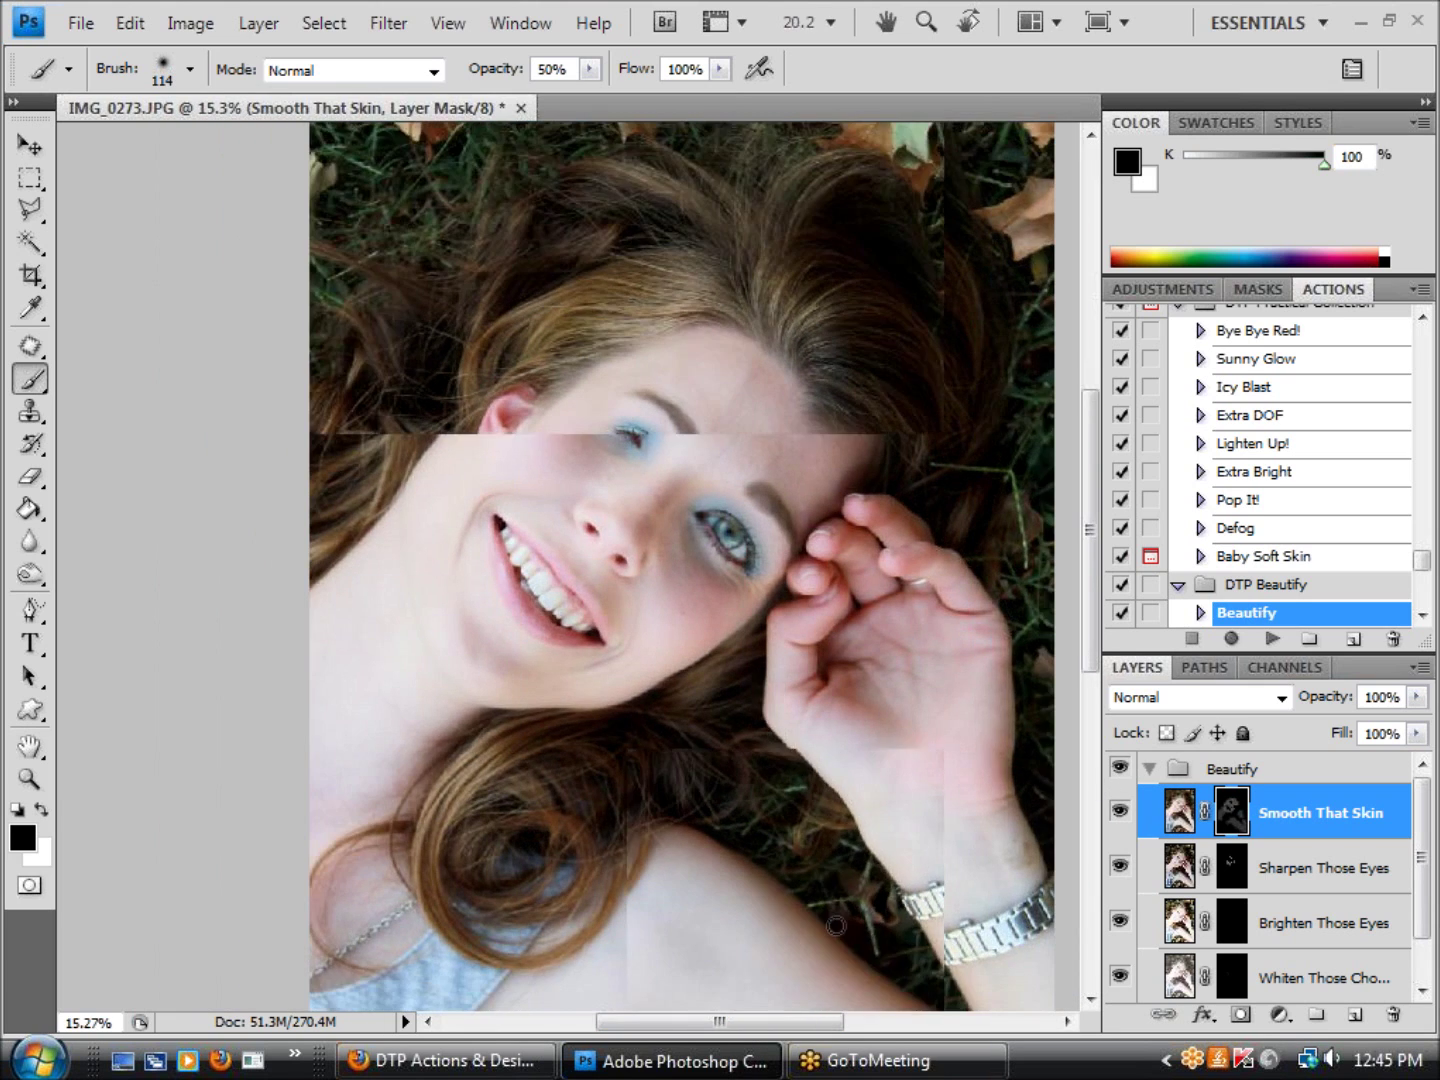
pyautogui.scroll(-2, 873, 880)
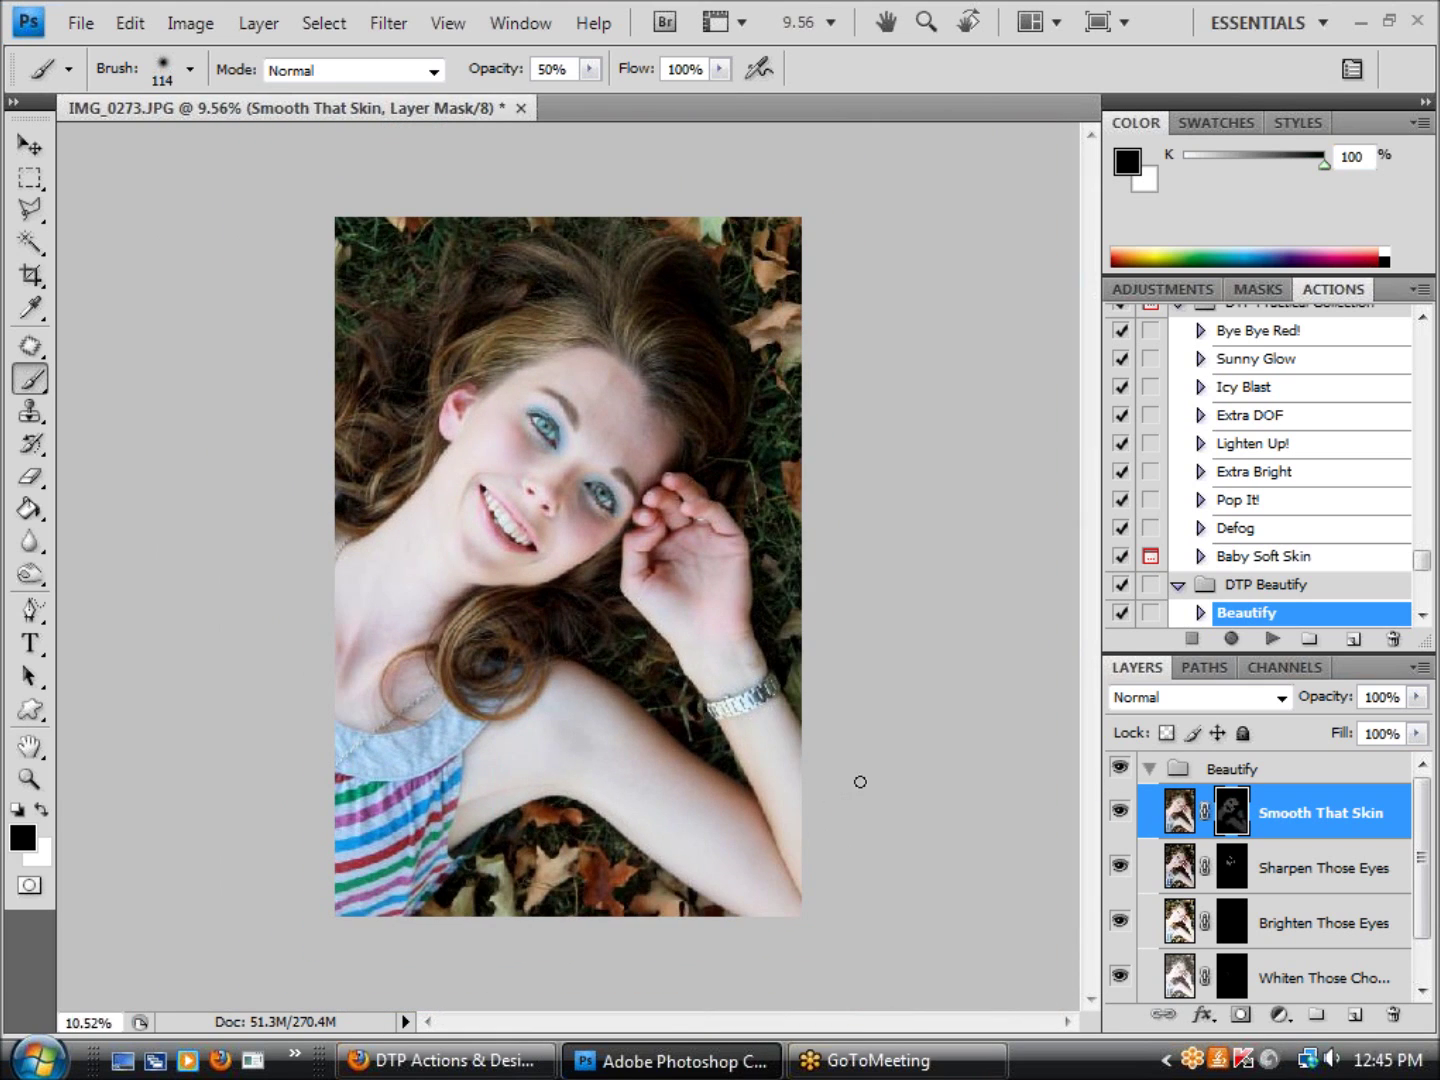
pyautogui.scroll(1, 860, 781)
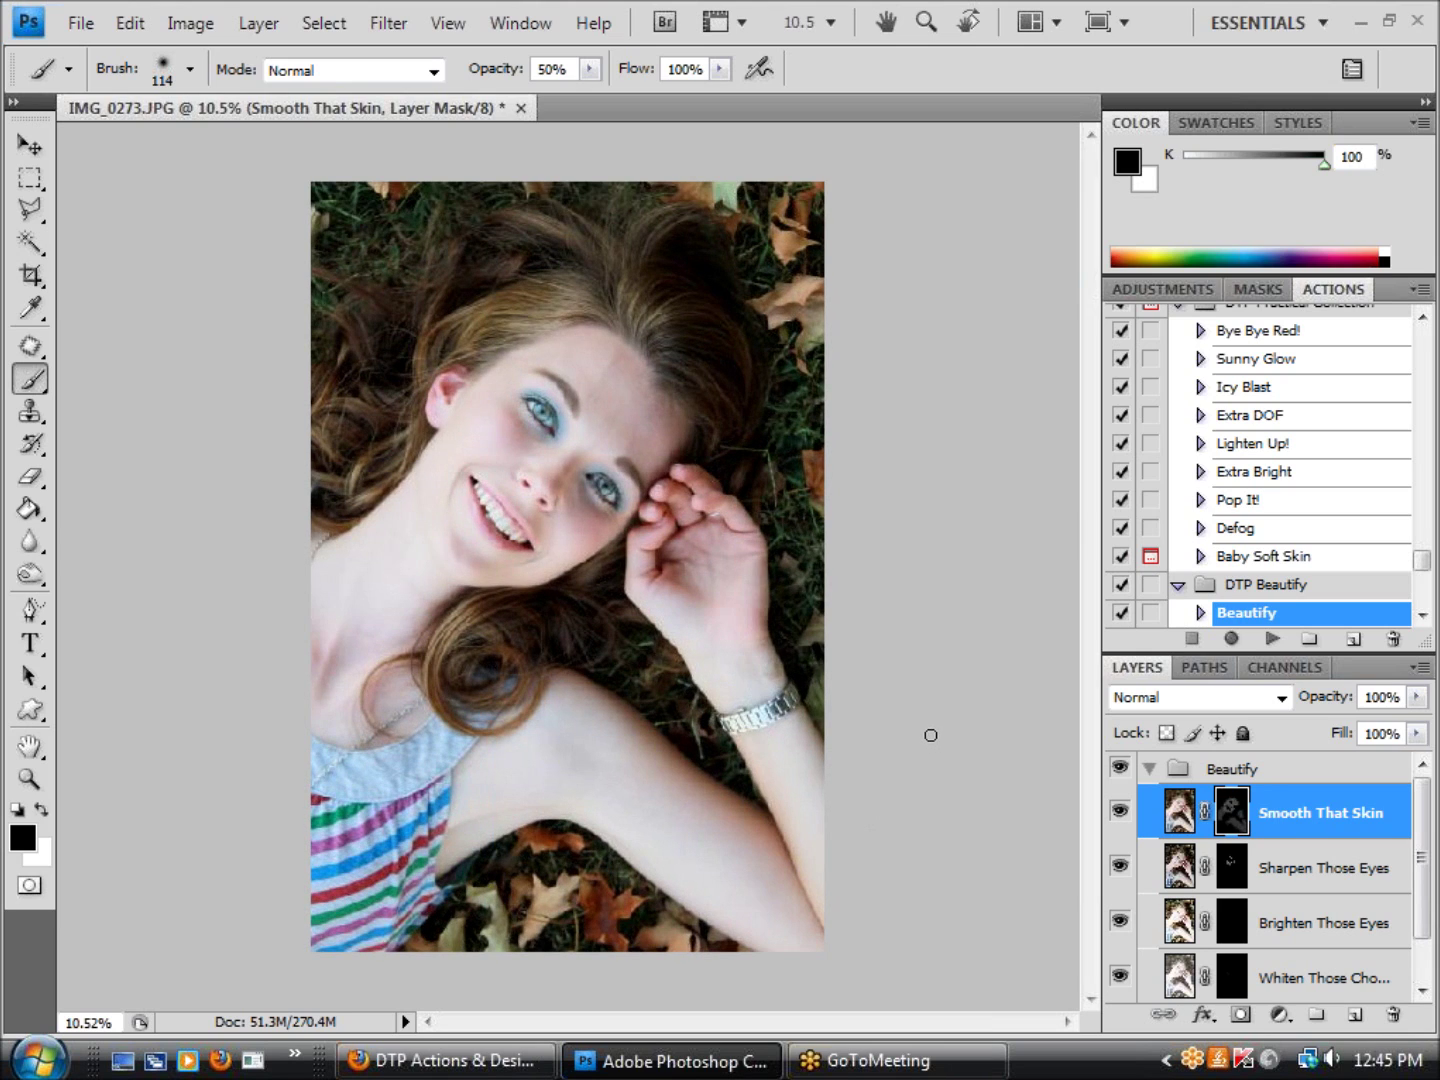